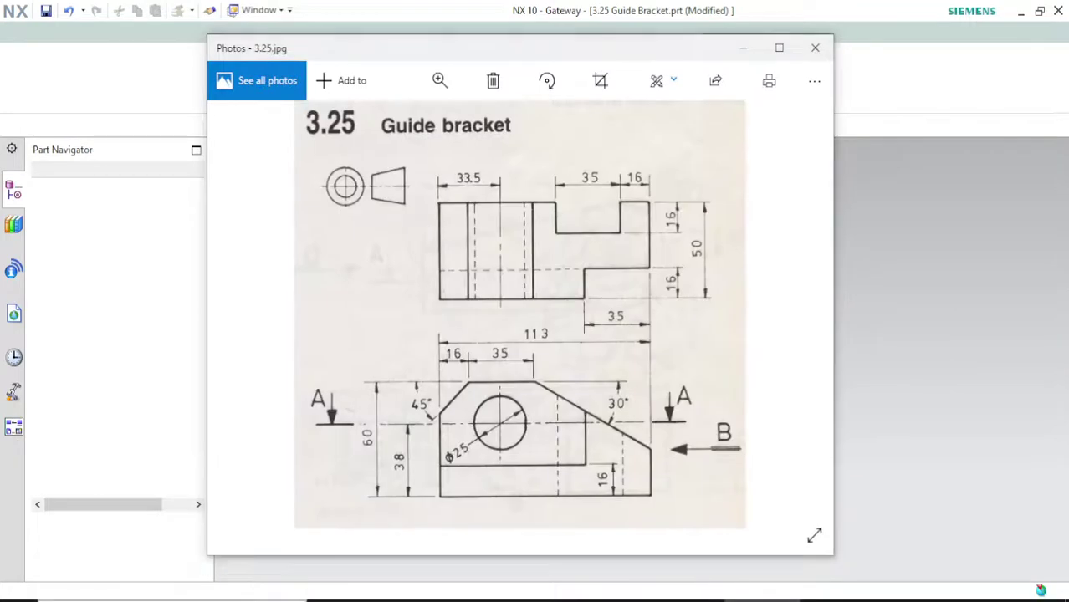
Capture the guide bracket drawing from 3.25.jpg with the Snipping Tool and return to NX with the photo closed.
{"action": "left_click", "coordinate": [171, 600]}
{"action": "type", "text": "snip"}
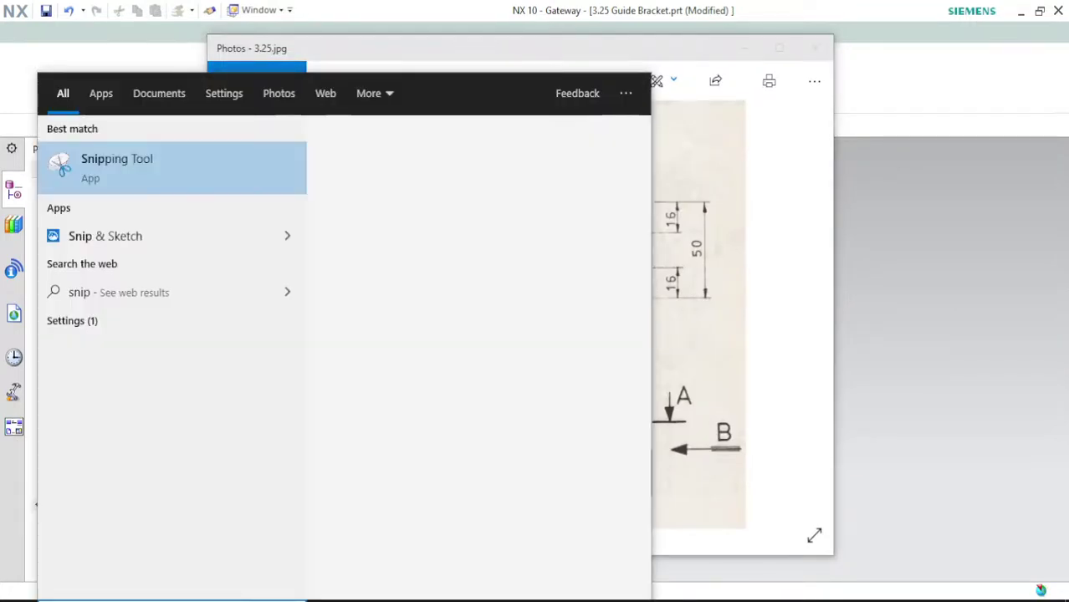
{"action": "key", "text": "Return"}
{"action": "left_click", "coordinate": [768, 110]}
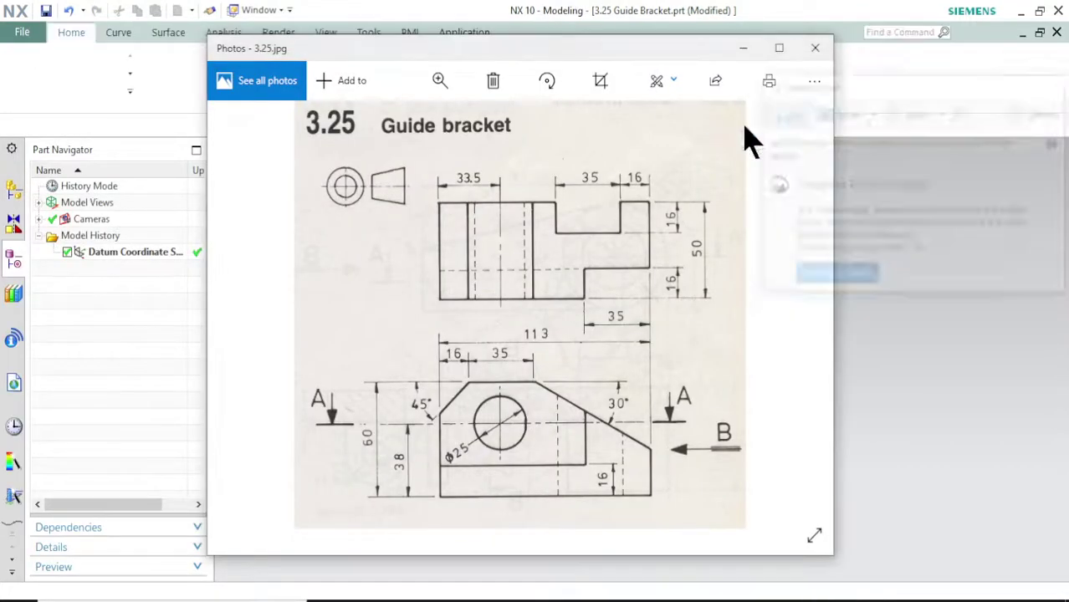
{"action": "left_click_drag", "start_coordinate": [266, 94], "coordinate": [784, 550]}
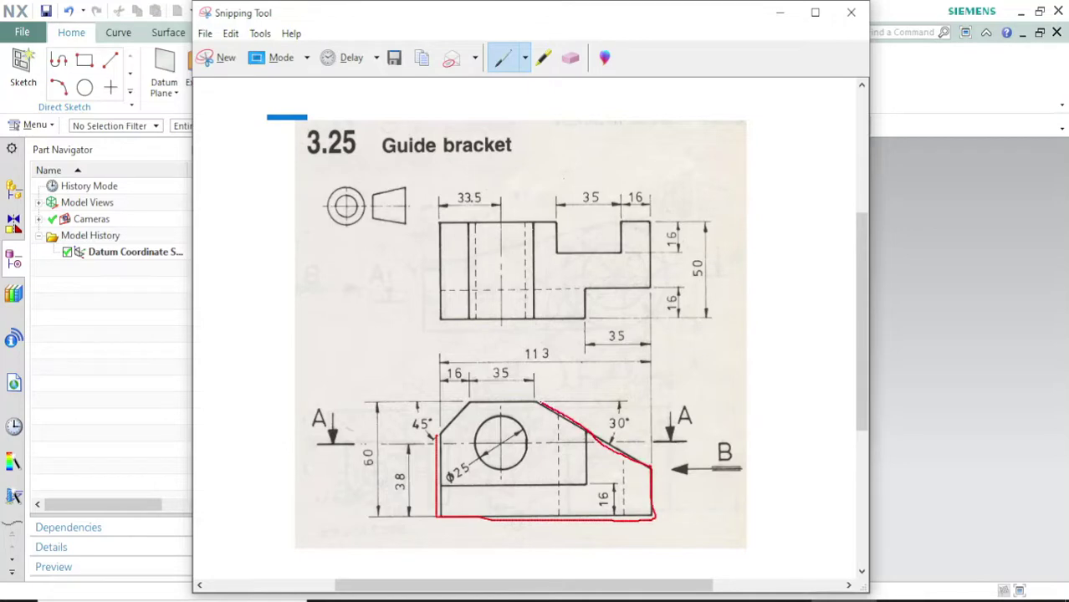
{"action": "left_click", "coordinate": [779, 11]}
{"action": "left_click", "coordinate": [813, 48]}
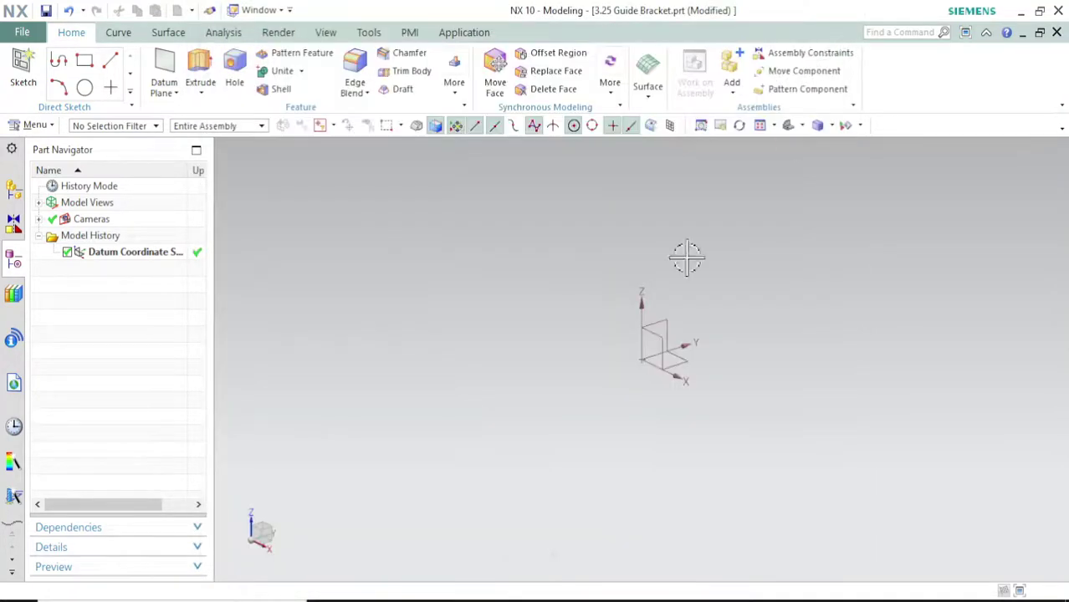
Start a new sketch on the XZ plane of the datum coordinate system.
{"action": "left_click", "coordinate": [28, 64]}
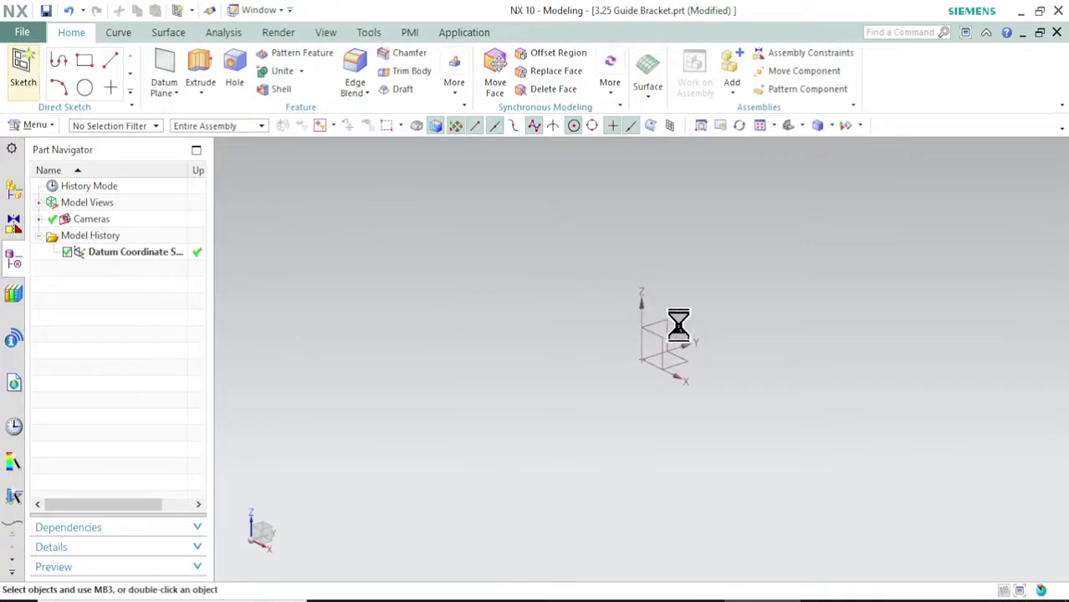
{"action": "left_click", "coordinate": [651, 338]}
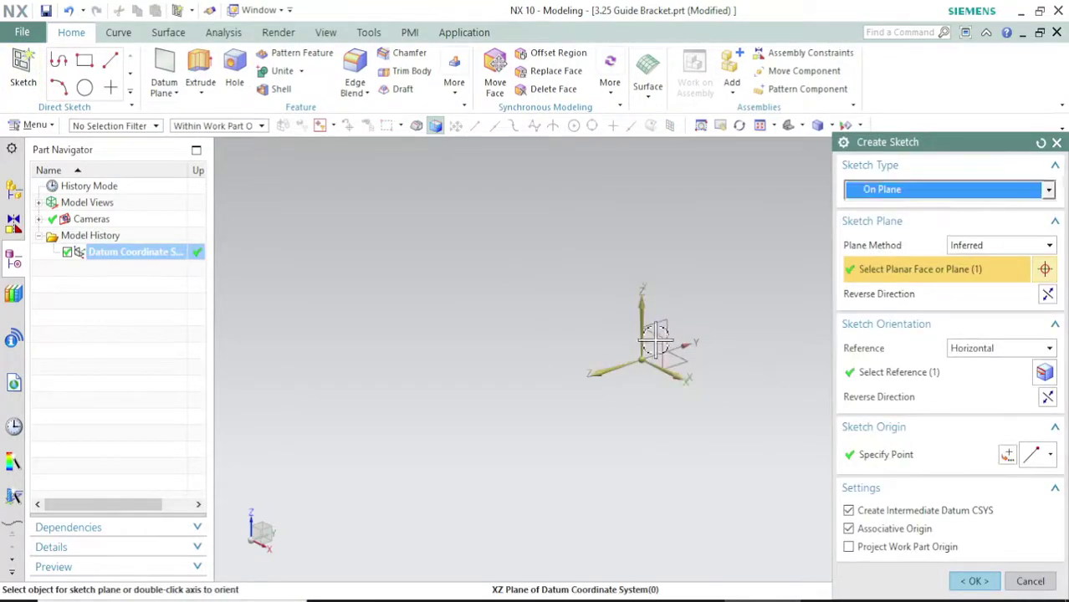
{"action": "left_click", "coordinate": [970, 580]}
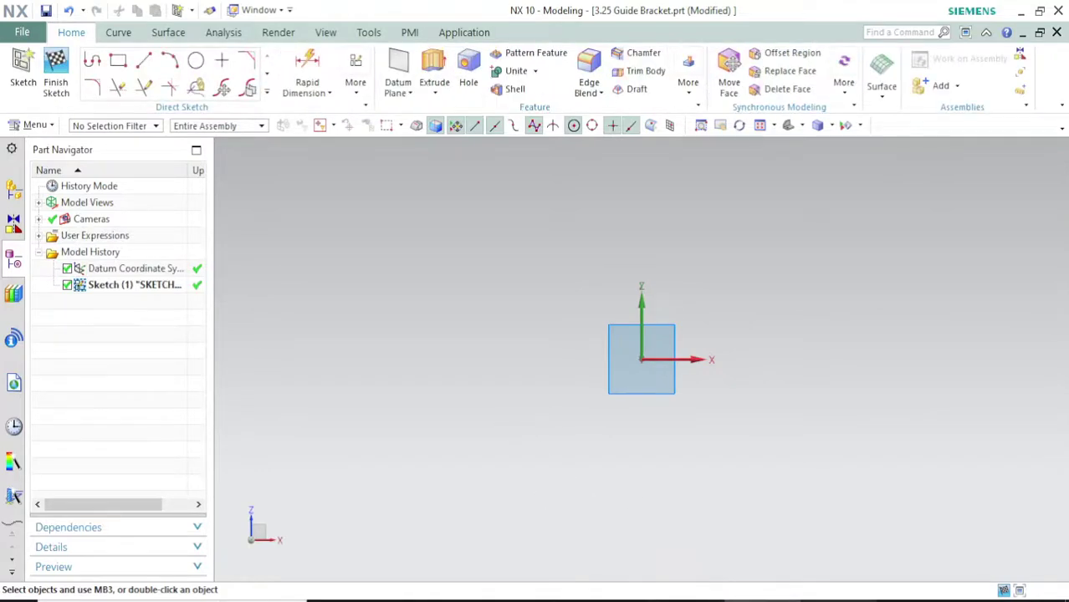
Check the snipped drawing and sketch a circle about 46 mm in diameter centred on the sketch origin.
{"action": "key", "text": "alt+Tab"}
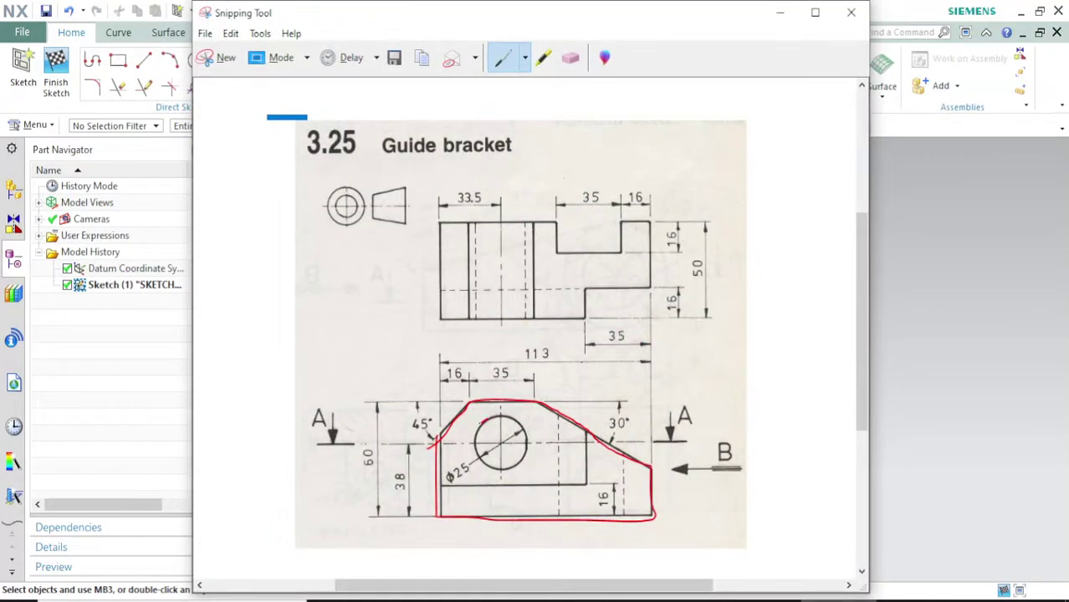
{"action": "left_click", "coordinate": [780, 12]}
{"action": "left_click", "coordinate": [196, 62]}
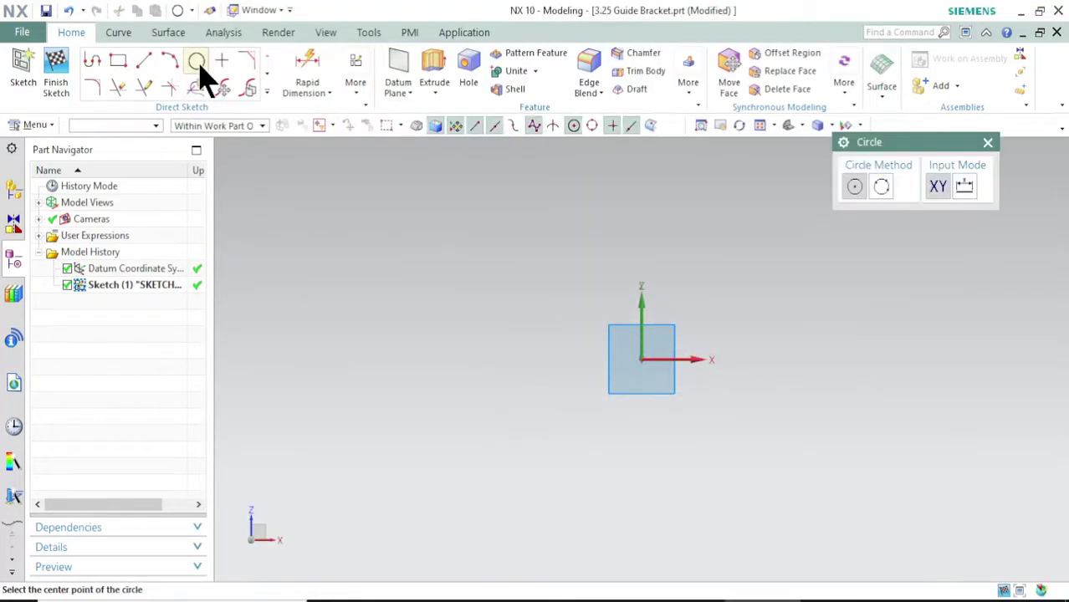
{"action": "left_click", "coordinate": [642, 360]}
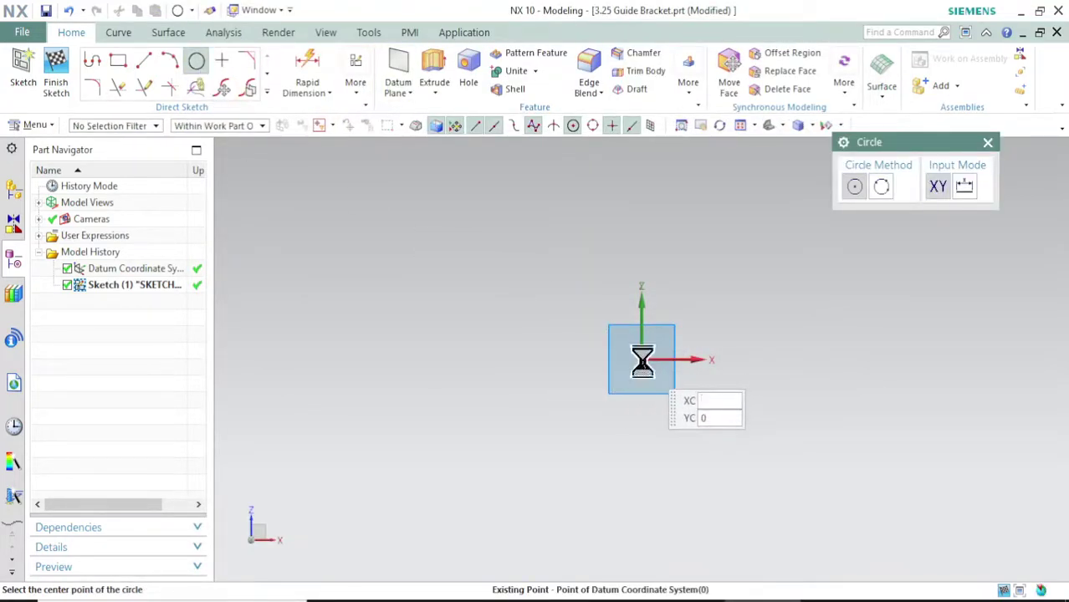
{"action": "left_click", "coordinate": [629, 302]}
Set the circle's diameter to 25 mm as given in the drawing and place its dimension outside the circle.
{"action": "key", "text": "alt+Tab"}
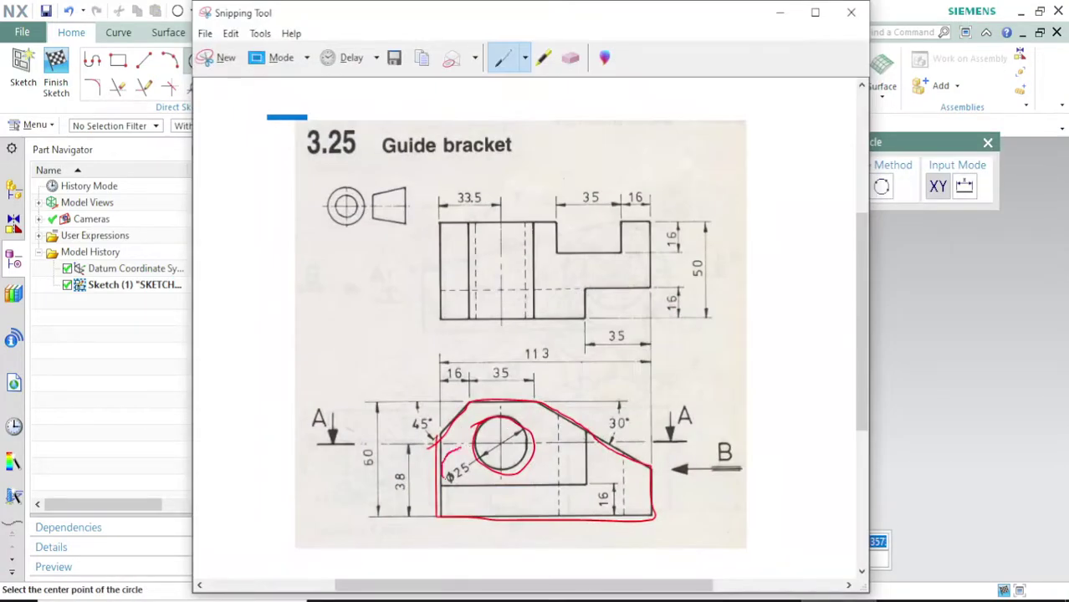
{"action": "left_click", "coordinate": [780, 12]}
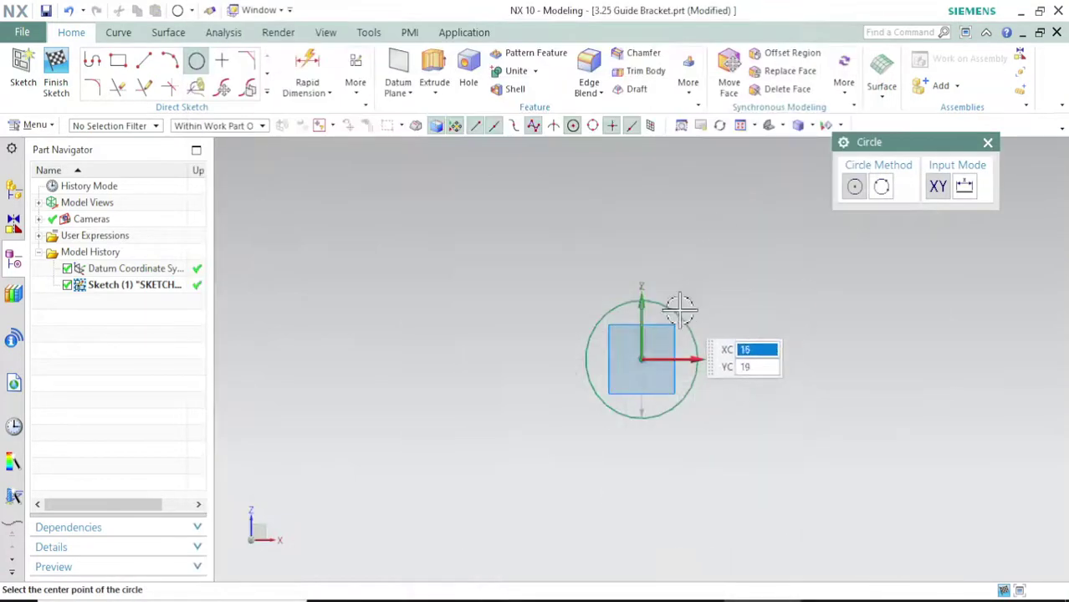
{"action": "key", "text": "Escape"}
{"action": "left_click_drag", "start_coordinate": [648, 335], "coordinate": [770, 311]}
{"action": "left_click", "coordinate": [773, 310]}
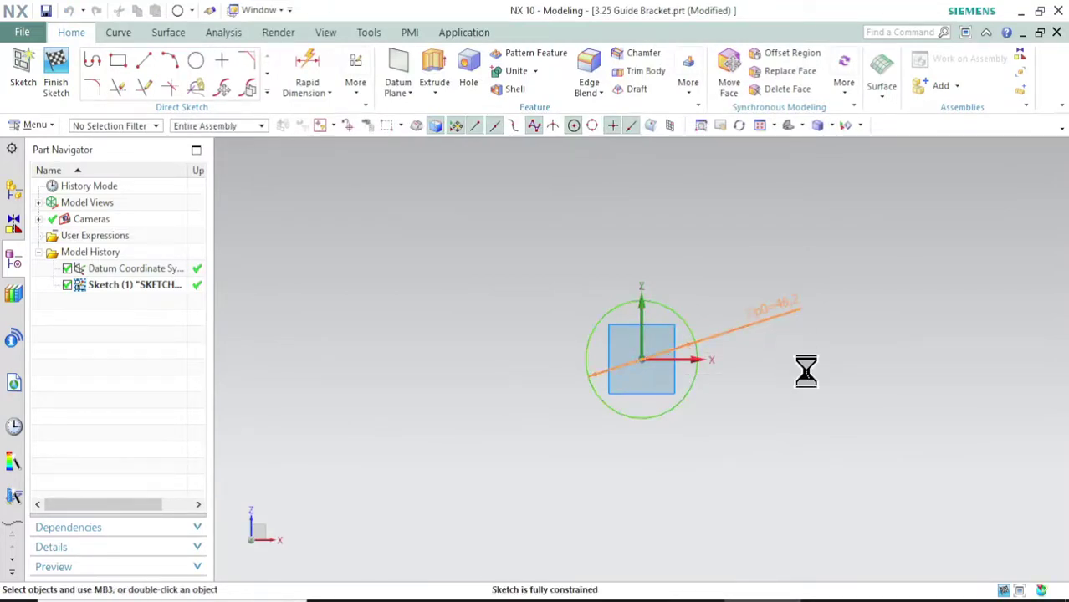
{"action": "type", "text": "25"}
{"action": "key", "text": "Return"}
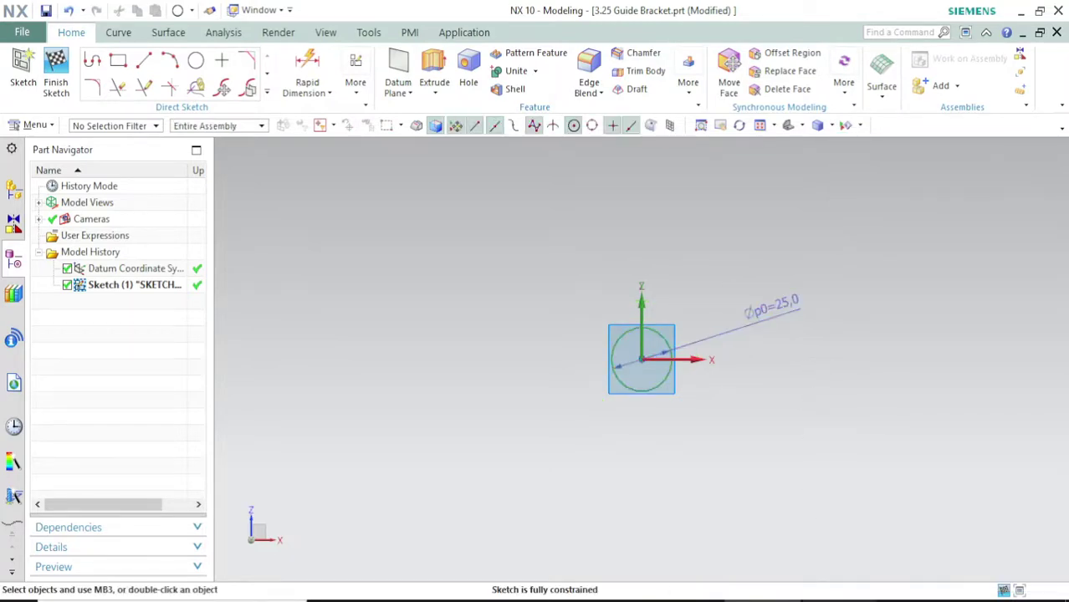
Sketch the closed six-line bracket profile around the circle, about 123 mm wide, with a short slope at the upper left and a long slope at the right.
{"action": "key", "text": "alt+Tab"}
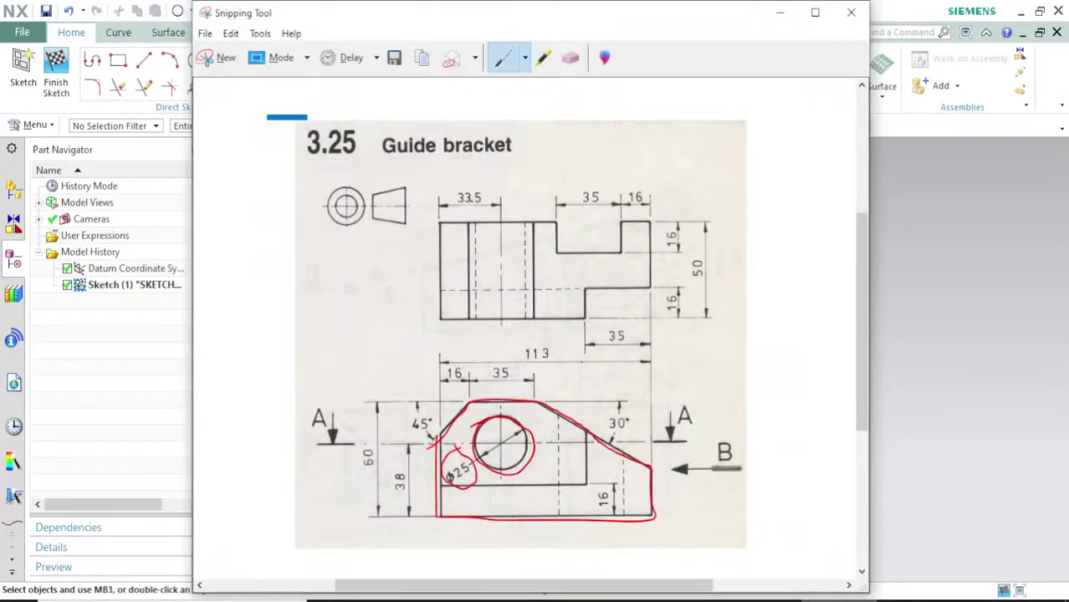
{"action": "key", "text": "alt+Tab"}
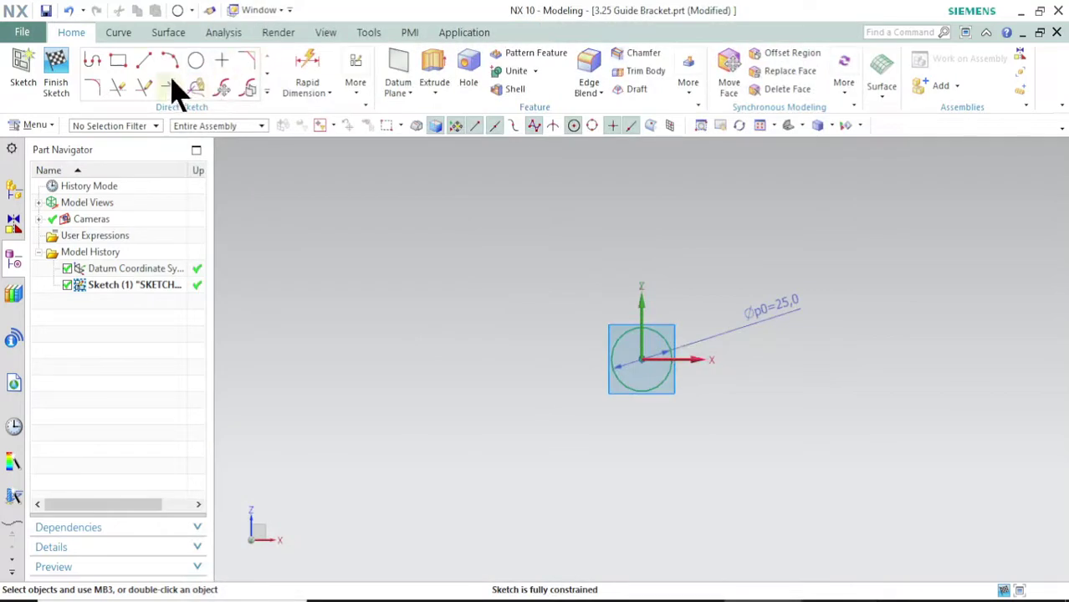
{"action": "left_click", "coordinate": [94, 62]}
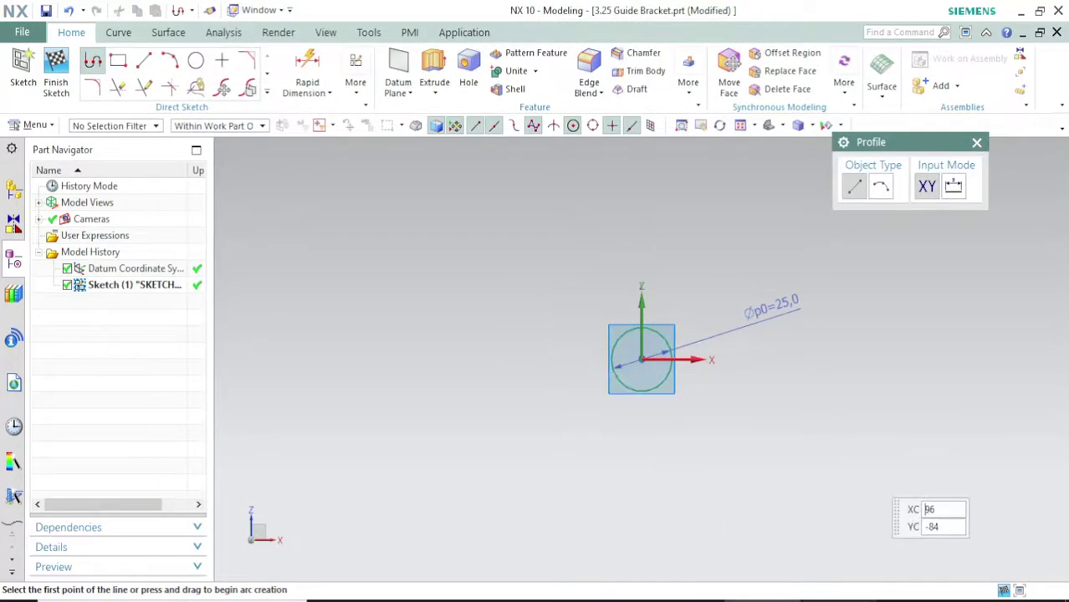
{"action": "key", "text": "alt+Tab"}
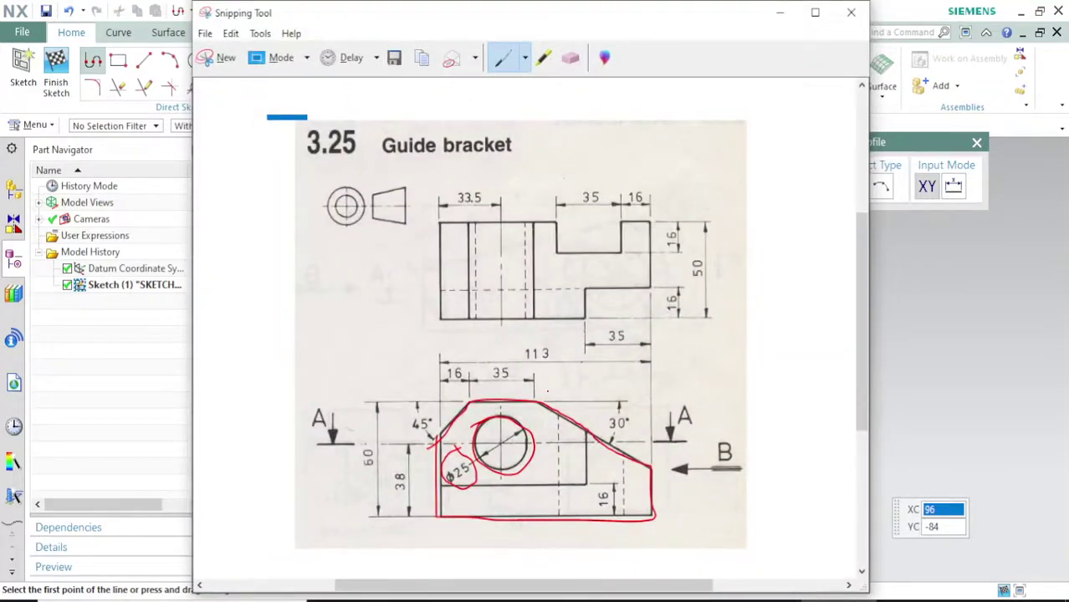
{"action": "left_click", "coordinate": [781, 12]}
{"action": "left_click", "coordinate": [578, 407]}
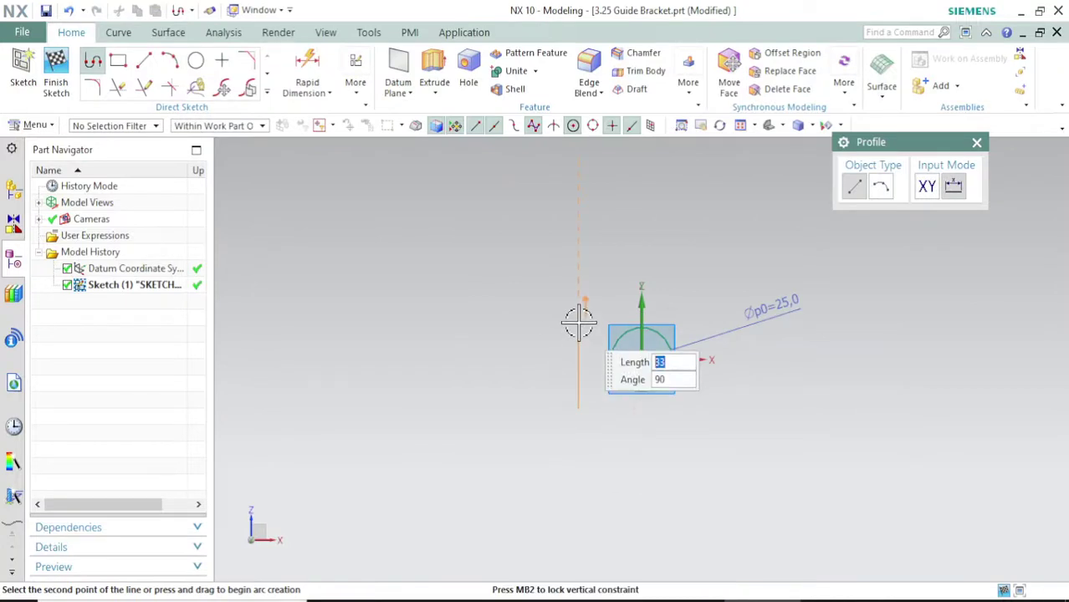
{"action": "left_click", "coordinate": [579, 323]}
{"action": "left_click", "coordinate": [637, 260]}
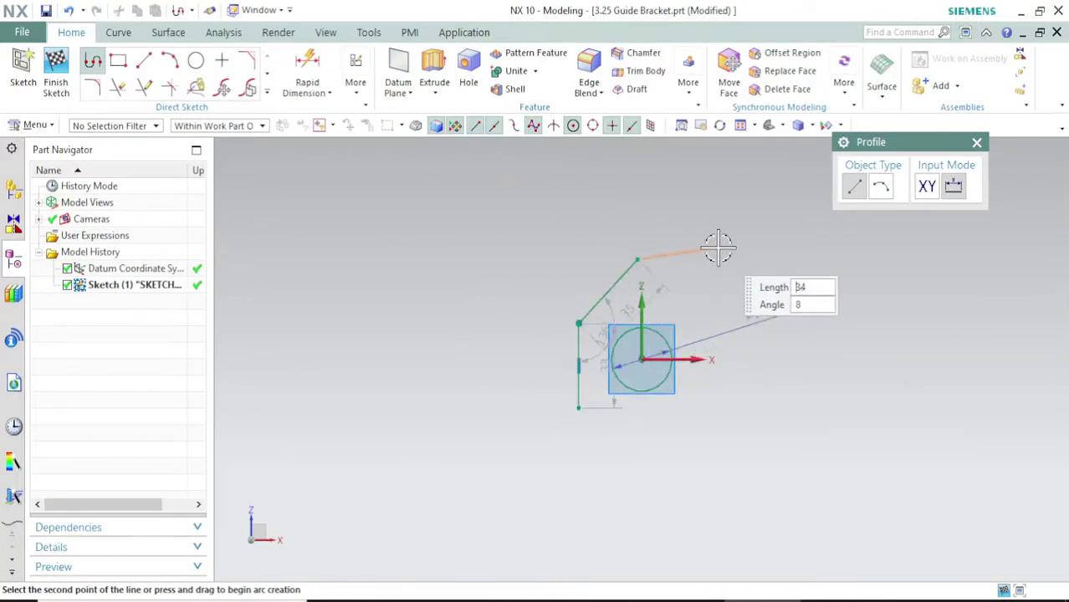
{"action": "left_click", "coordinate": [724, 260]}
{"action": "left_click", "coordinate": [876, 335]}
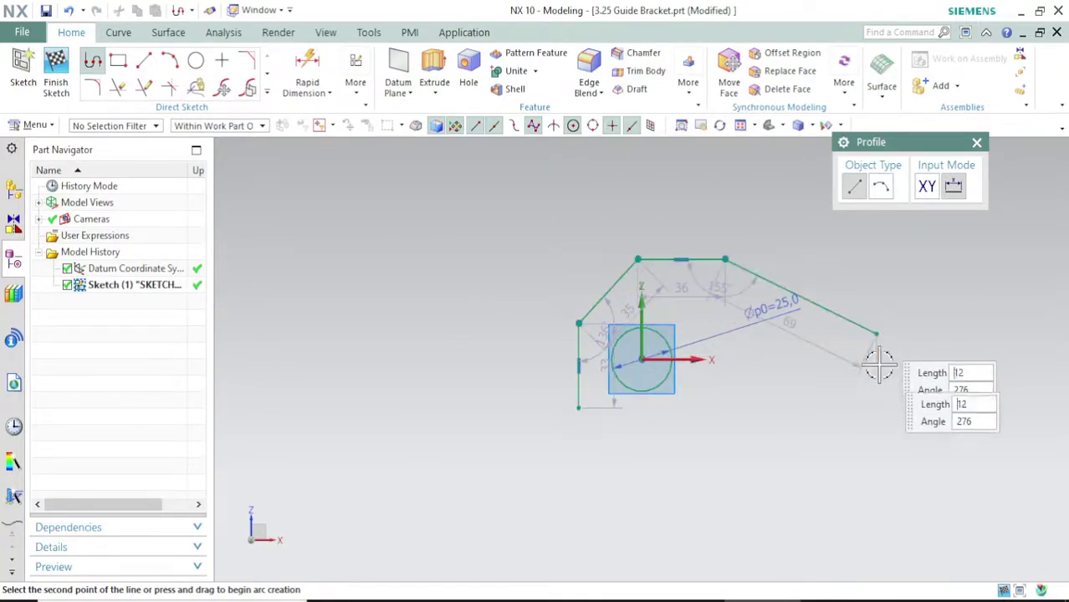
{"action": "left_click", "coordinate": [877, 408]}
{"action": "left_click", "coordinate": [583, 408]}
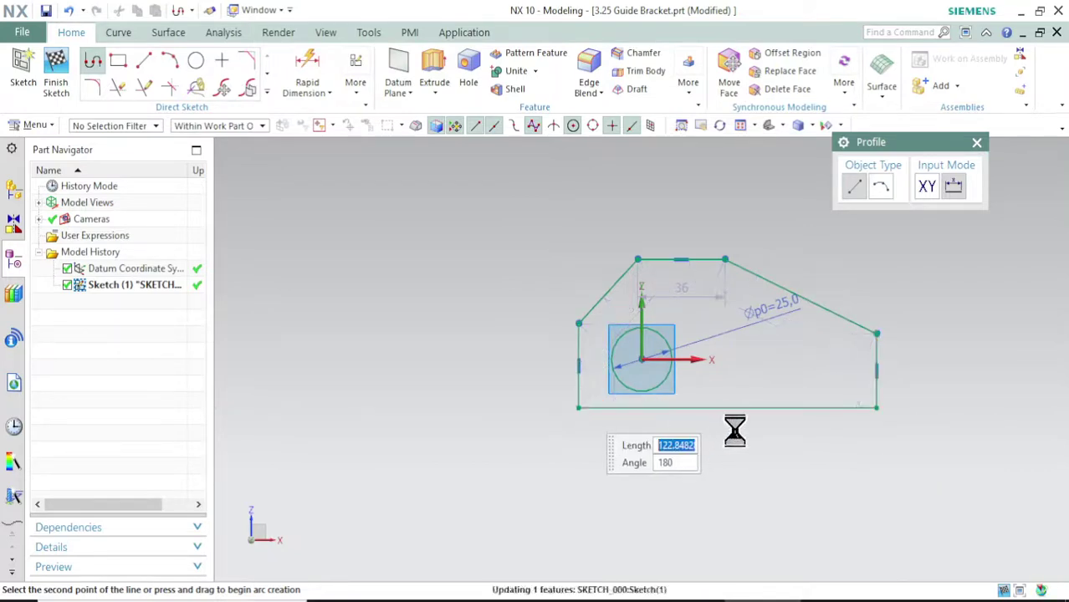
{"action": "key", "text": "Escape"}
Move the top edge's dimension above the profile and set its length to 35 mm following the drawing.
{"action": "key", "text": "alt+Tab"}
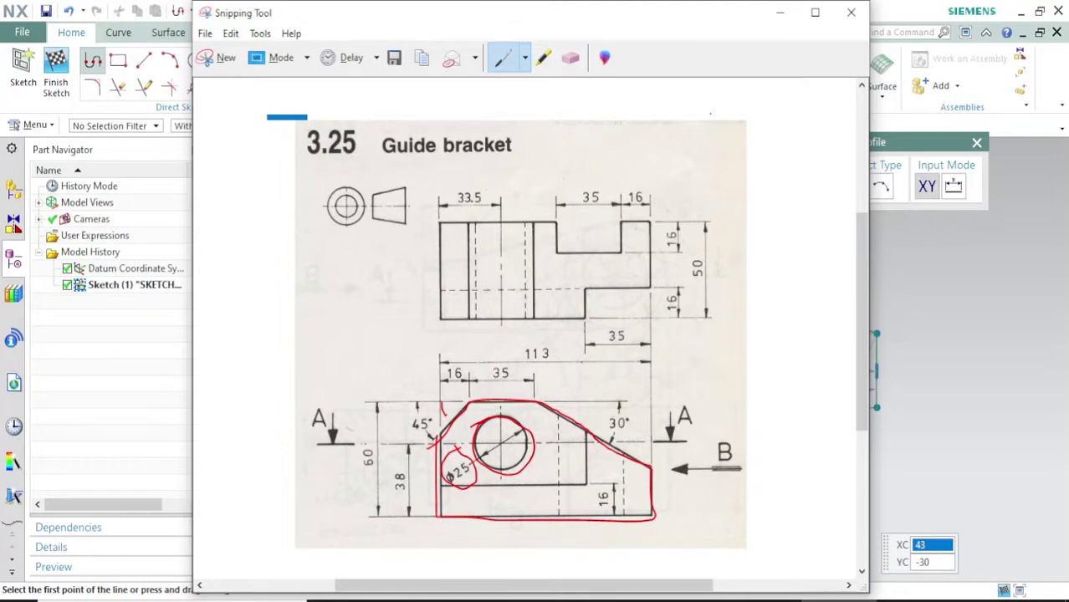
{"action": "left_click", "coordinate": [781, 13]}
{"action": "key", "text": "Escape"}
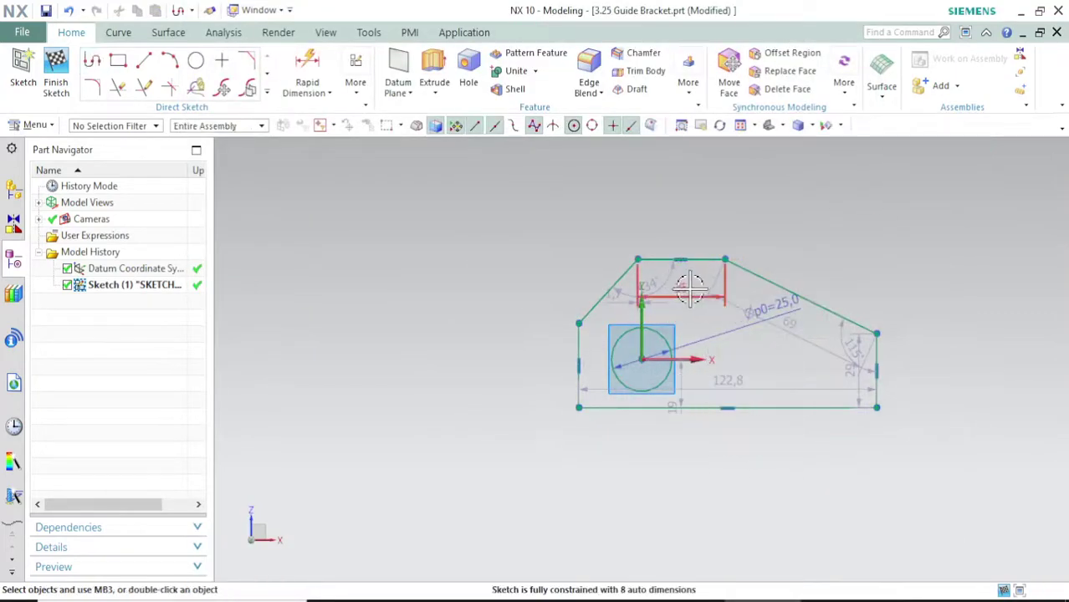
{"action": "left_click_drag", "start_coordinate": [690, 288], "coordinate": [692, 219]}
{"action": "key", "text": "alt+Tab"}
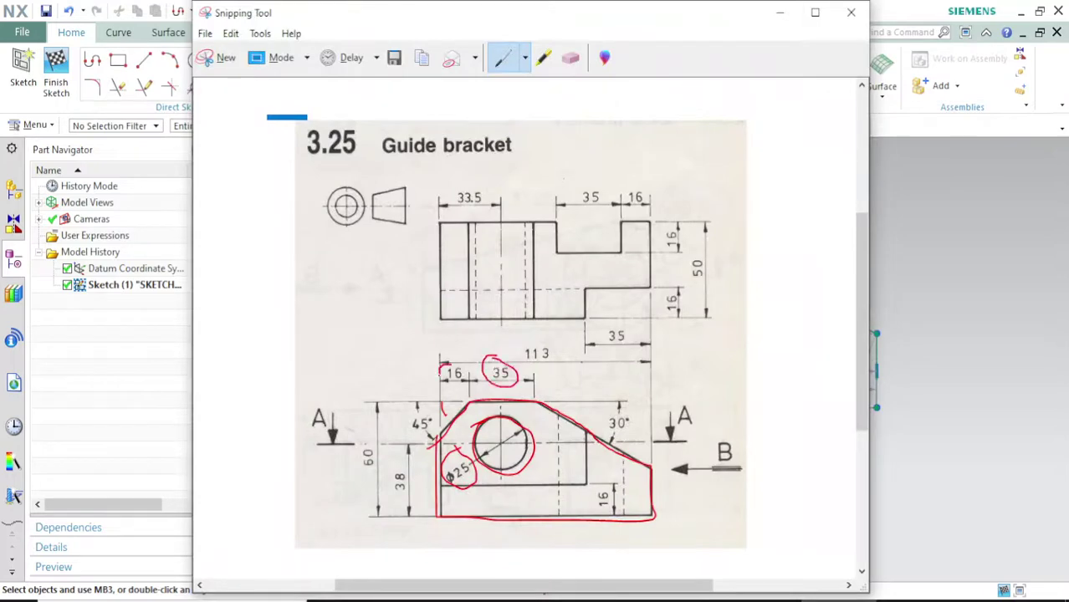
{"action": "left_click", "coordinate": [782, 13]}
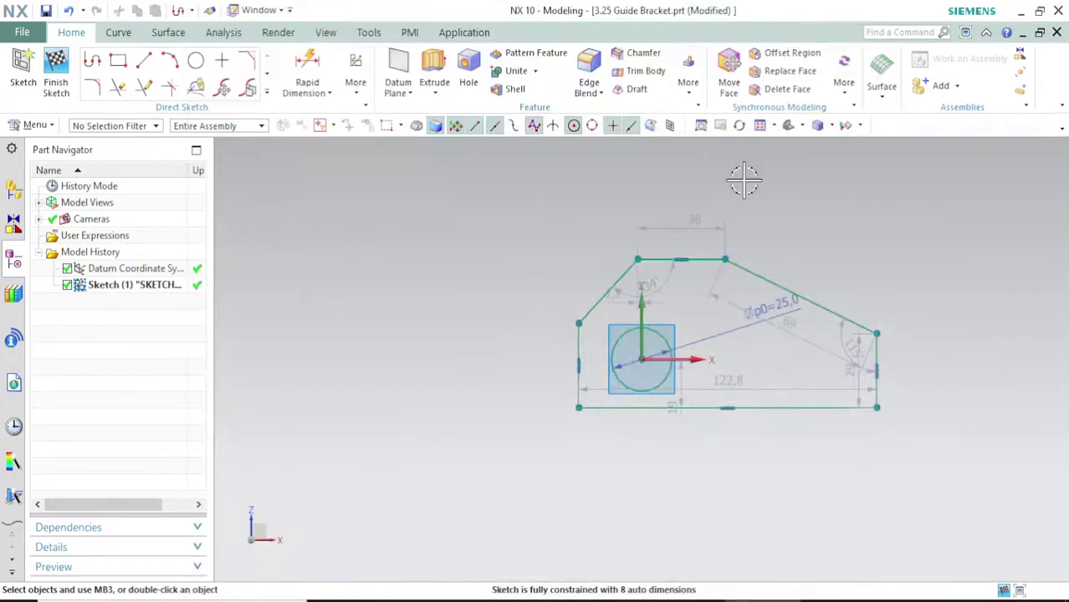
{"action": "double_click", "coordinate": [687, 212]}
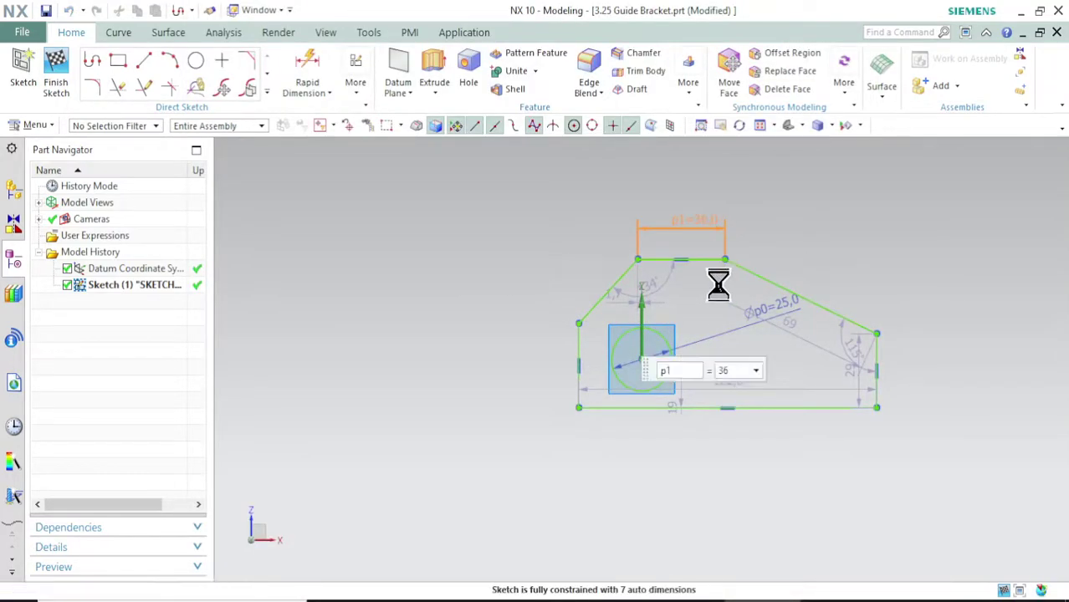
{"action": "type", "text": "35"}
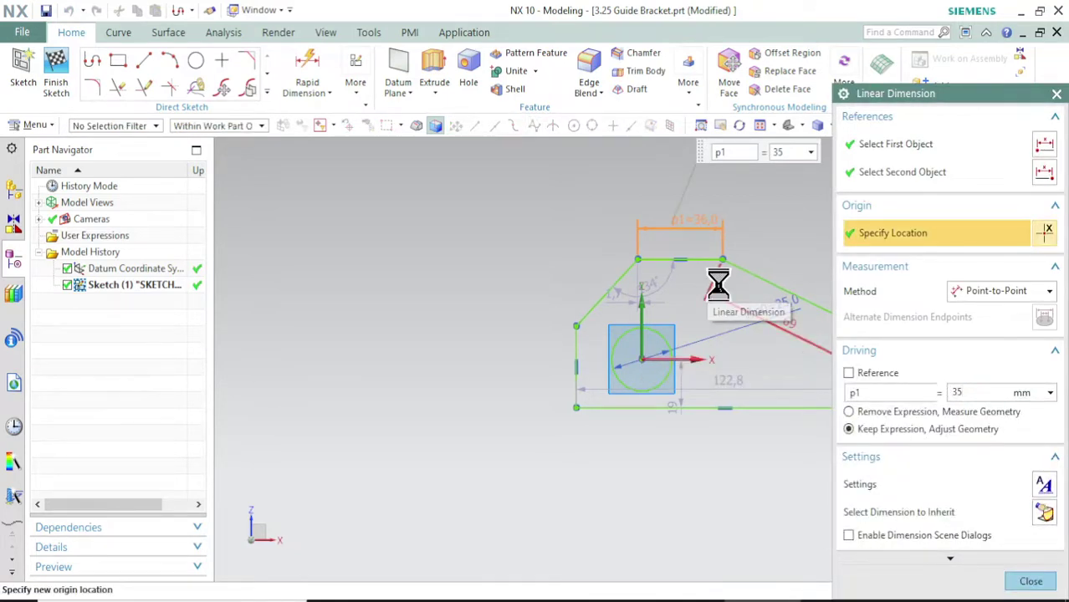
{"action": "key", "text": "Return"}
Dimension the horizontal distance from the left vertical edge to the top edge's left endpoint as 16 mm.
{"action": "scroll", "coordinate": [675, 286], "scroll_direction": "up", "scroll_amount": 3}
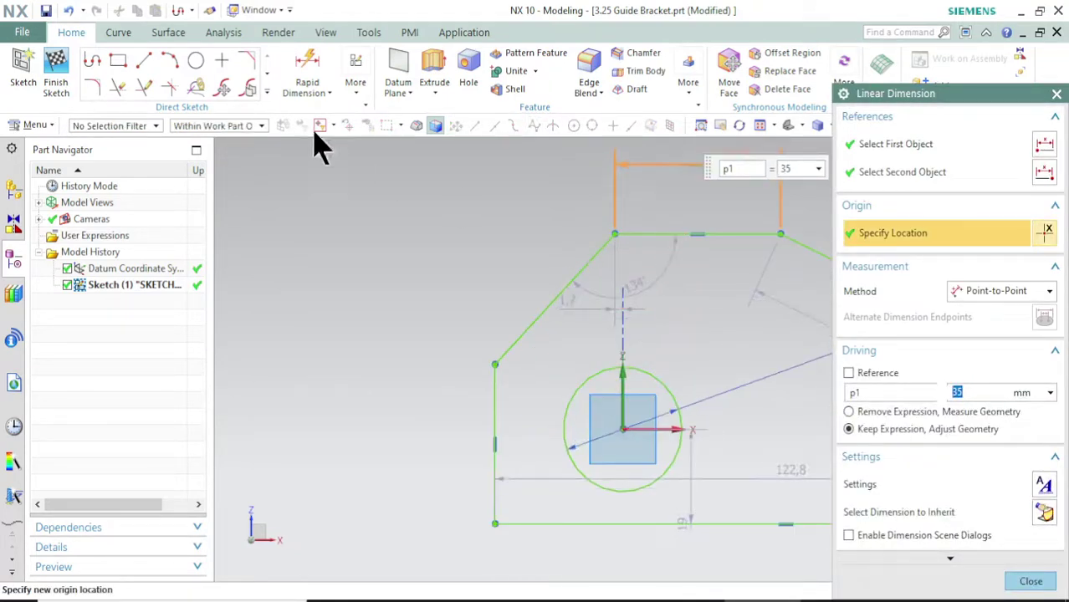
{"action": "left_click", "coordinate": [306, 71]}
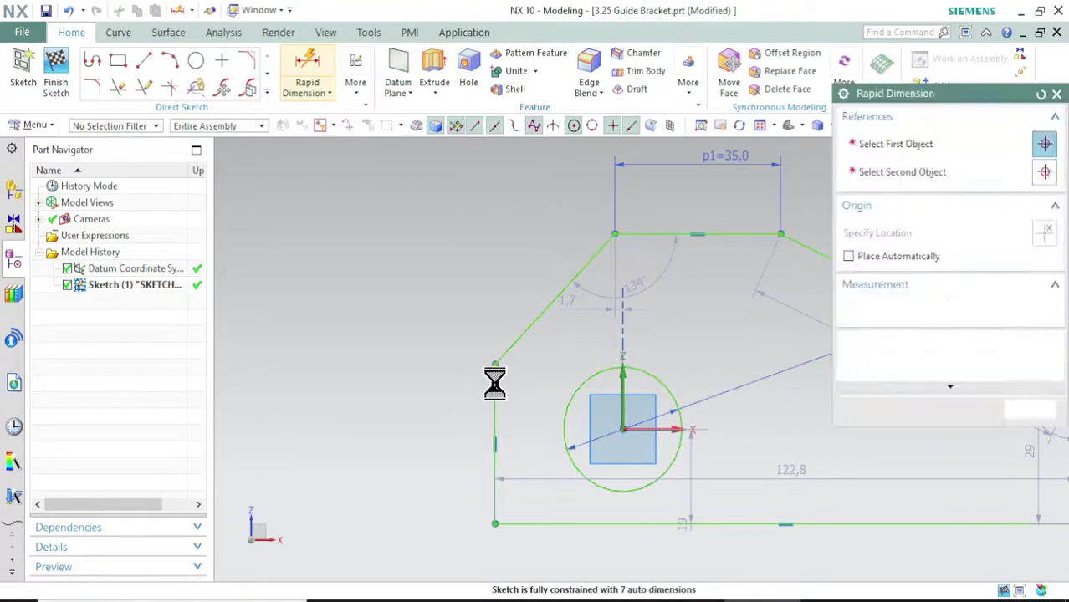
{"action": "left_click", "coordinate": [495, 387]}
{"action": "left_click", "coordinate": [615, 233]}
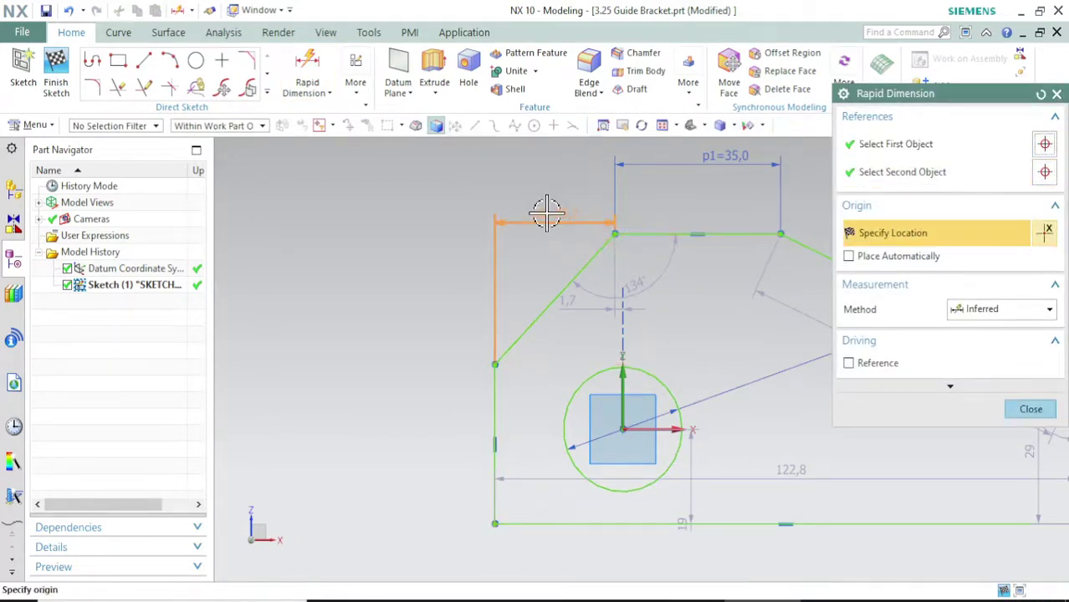
{"action": "left_click", "coordinate": [549, 212]}
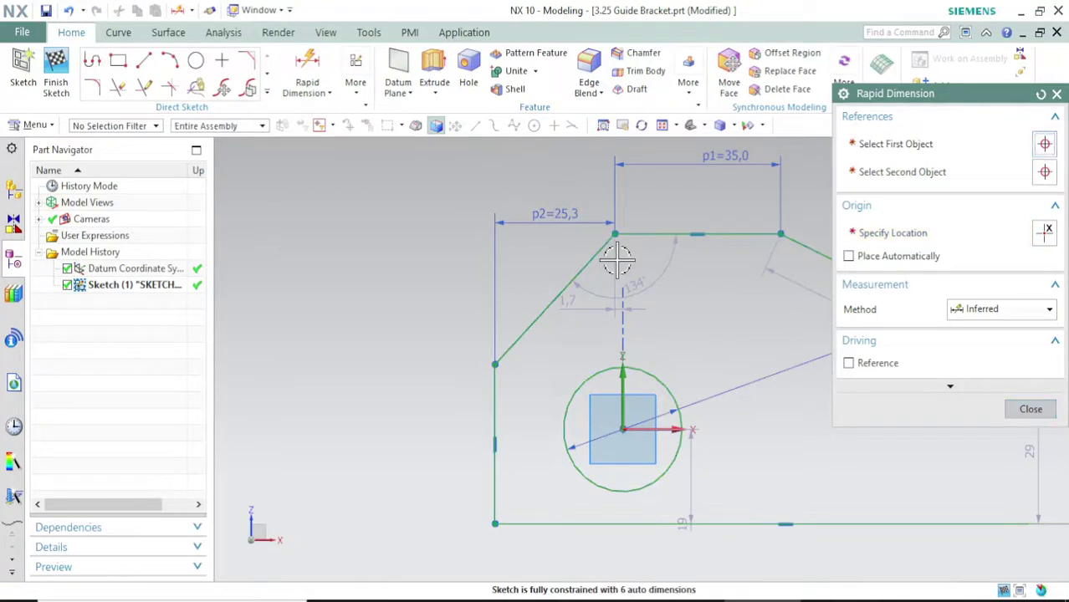
{"action": "type", "text": "16"}
{"action": "key", "text": "Return"}
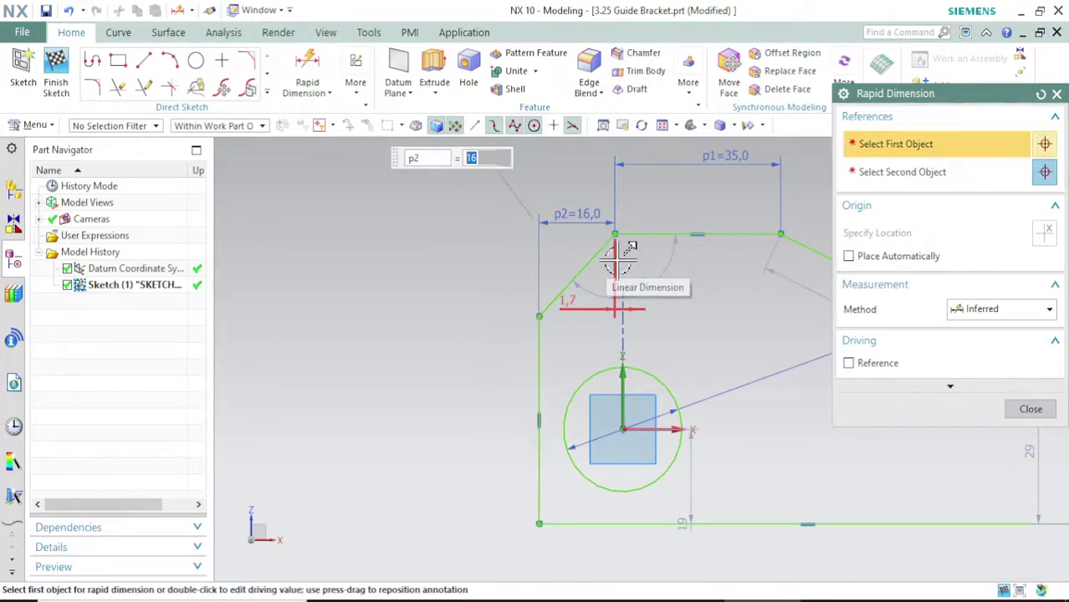
{"action": "key", "text": "Escape"}
Check the drawing and add a 45° angular dimension between the top edge and the short upper-left slope.
{"action": "scroll", "coordinate": [539, 324], "scroll_direction": "down", "scroll_amount": 1}
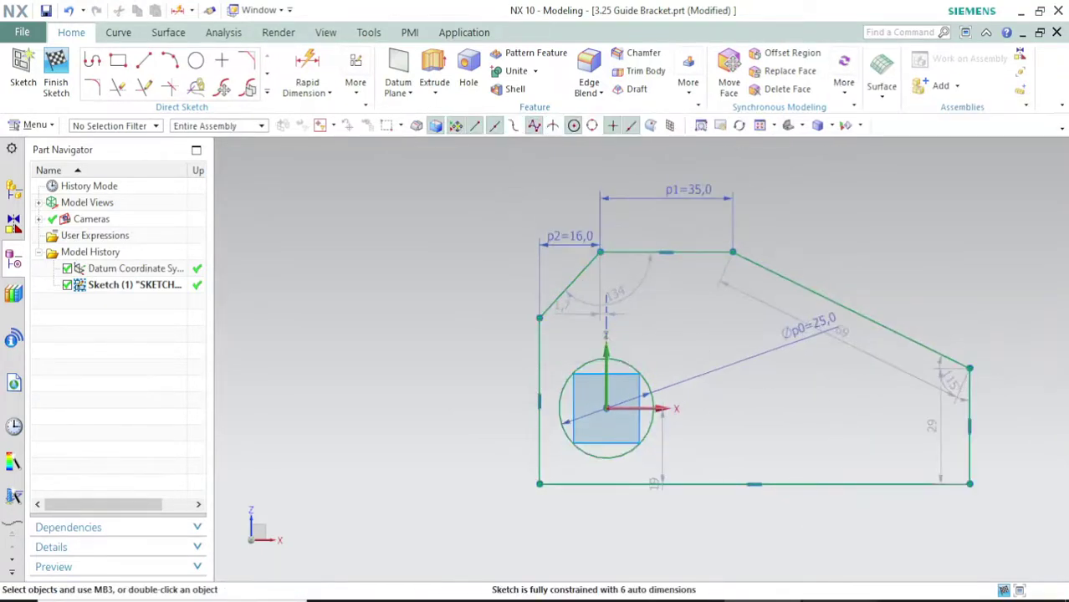
{"action": "left_click", "coordinate": [837, 600]}
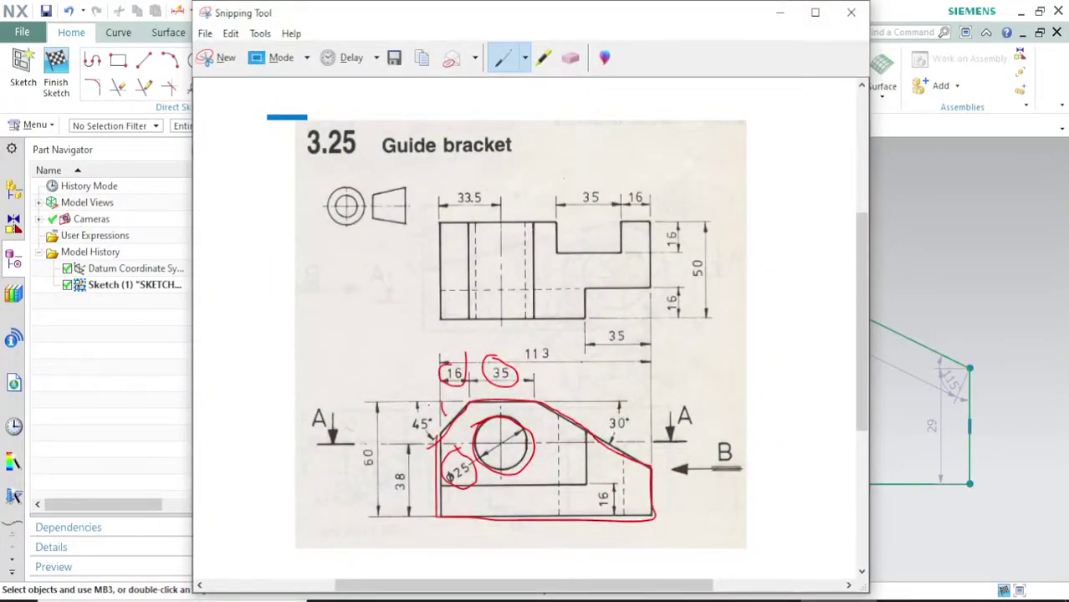
{"action": "left_click", "coordinate": [780, 12]}
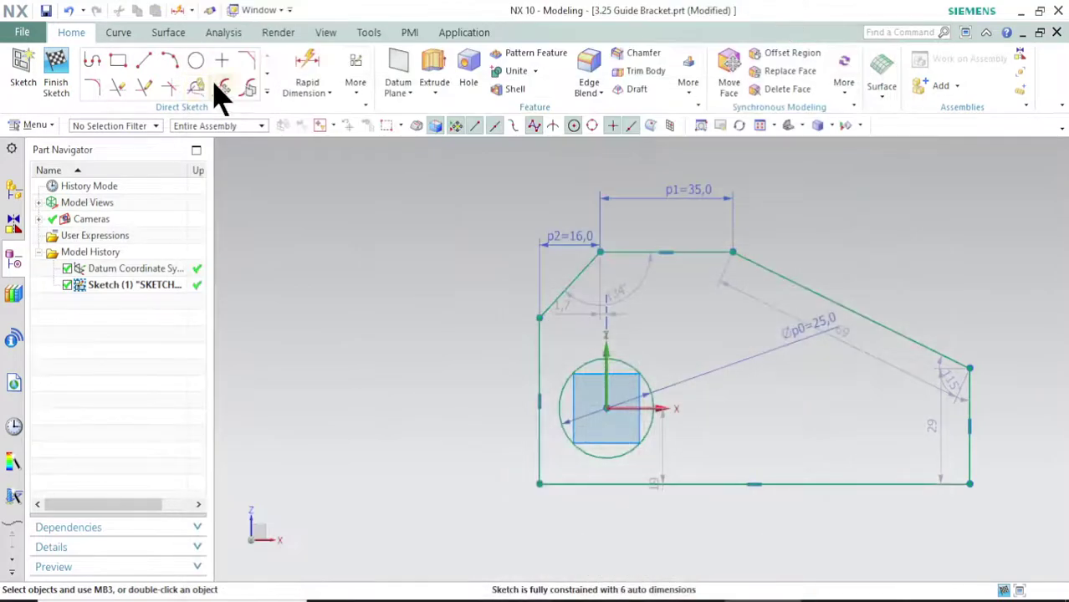
{"action": "left_click", "coordinate": [303, 94]}
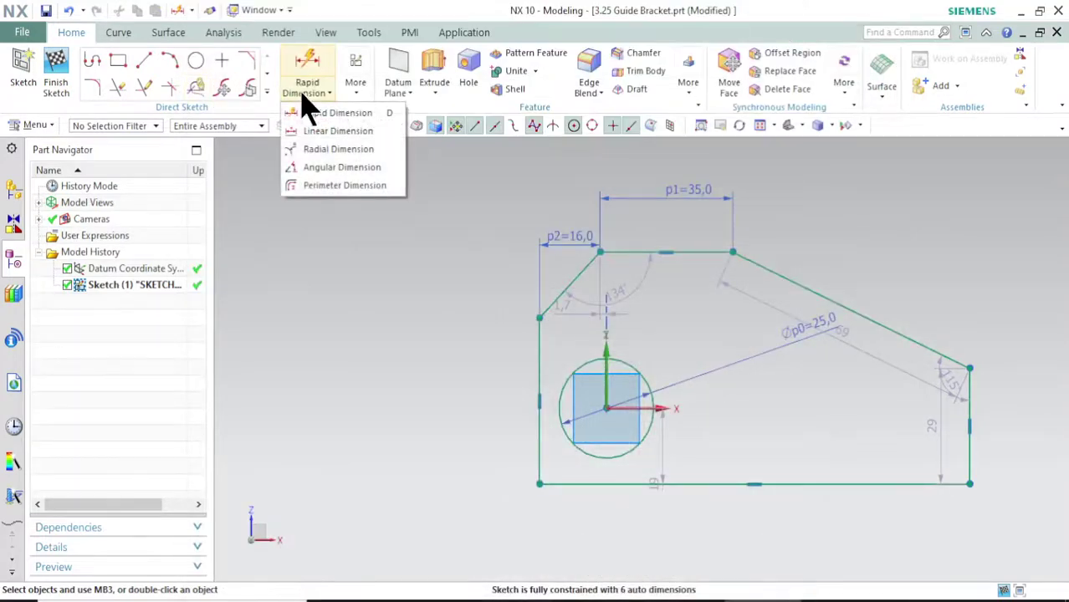
{"action": "left_click", "coordinate": [341, 169]}
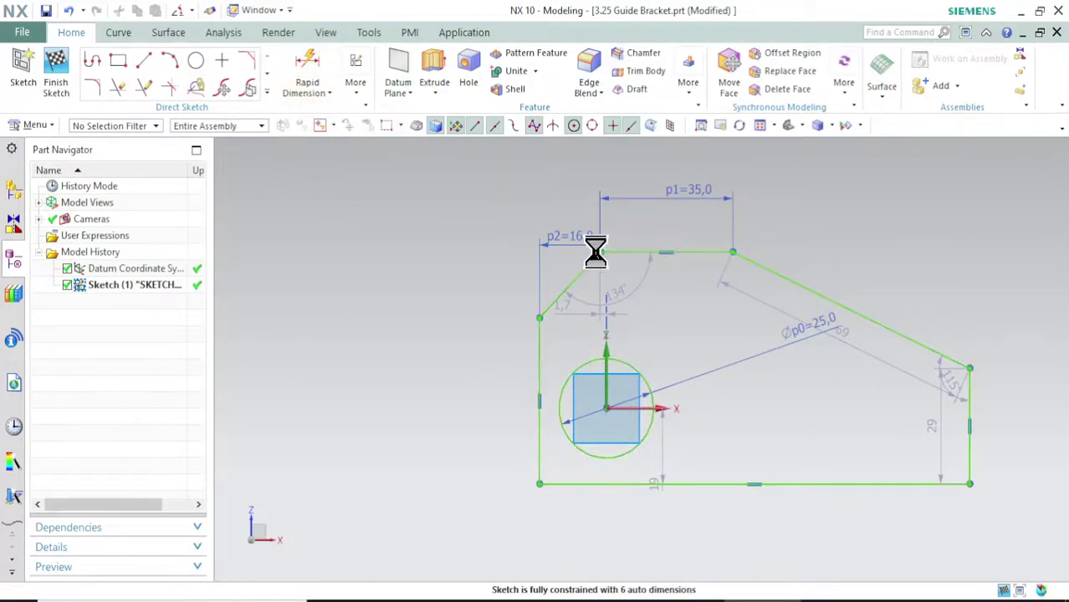
{"action": "left_click", "coordinate": [599, 253]}
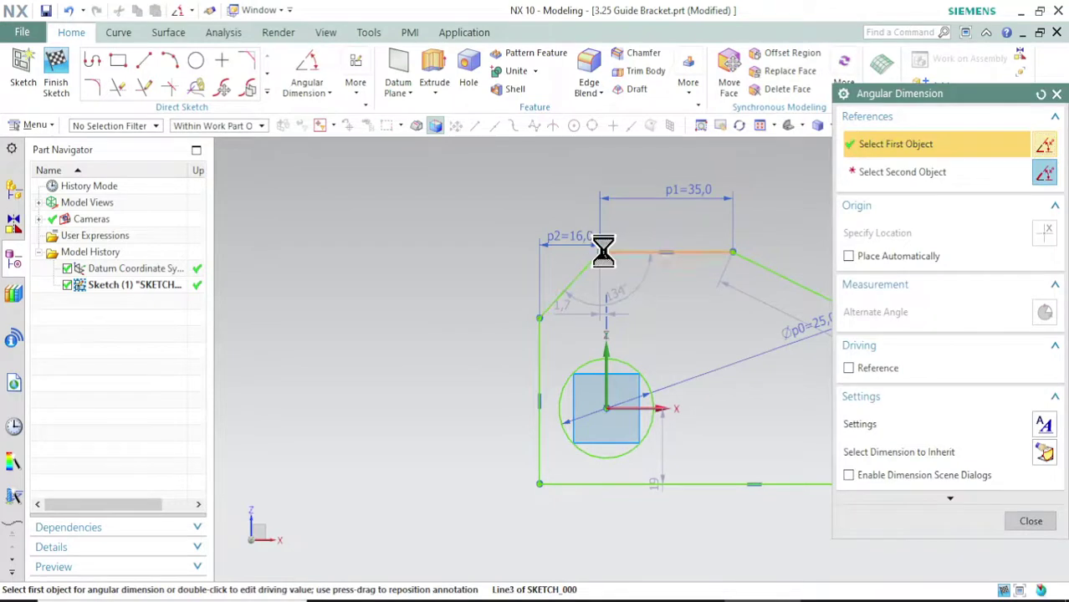
{"action": "left_click", "coordinate": [536, 311]}
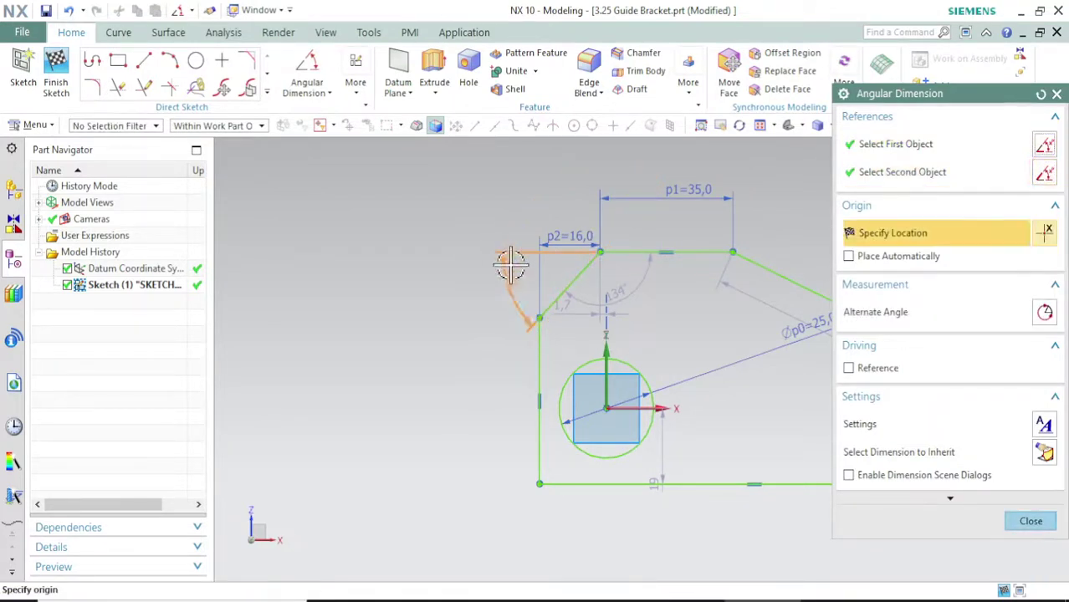
{"action": "left_click", "coordinate": [494, 295]}
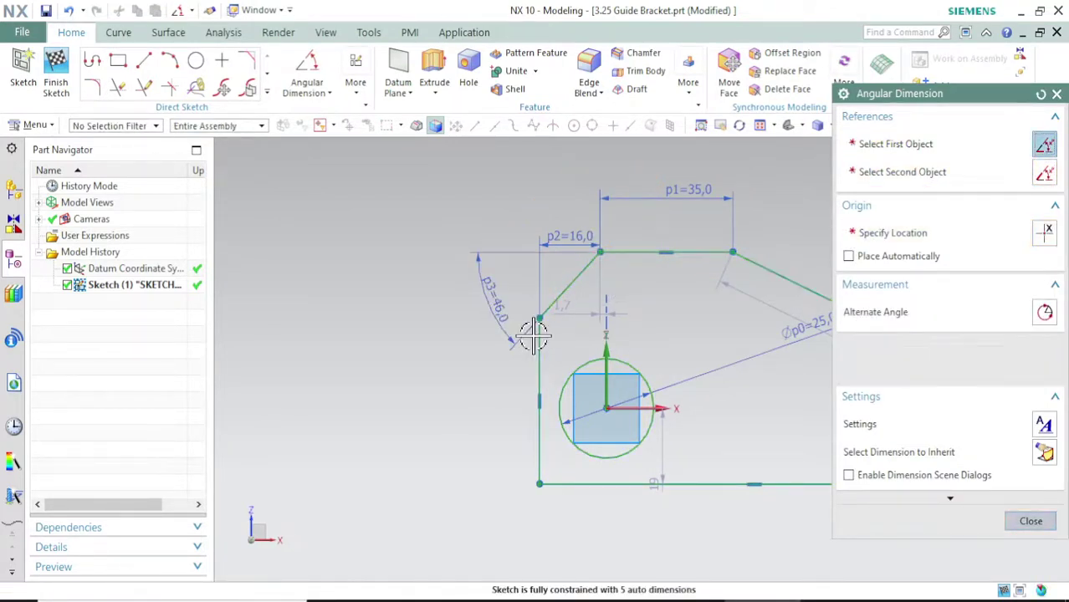
{"action": "type", "text": "45"}
{"action": "key", "text": "Return"}
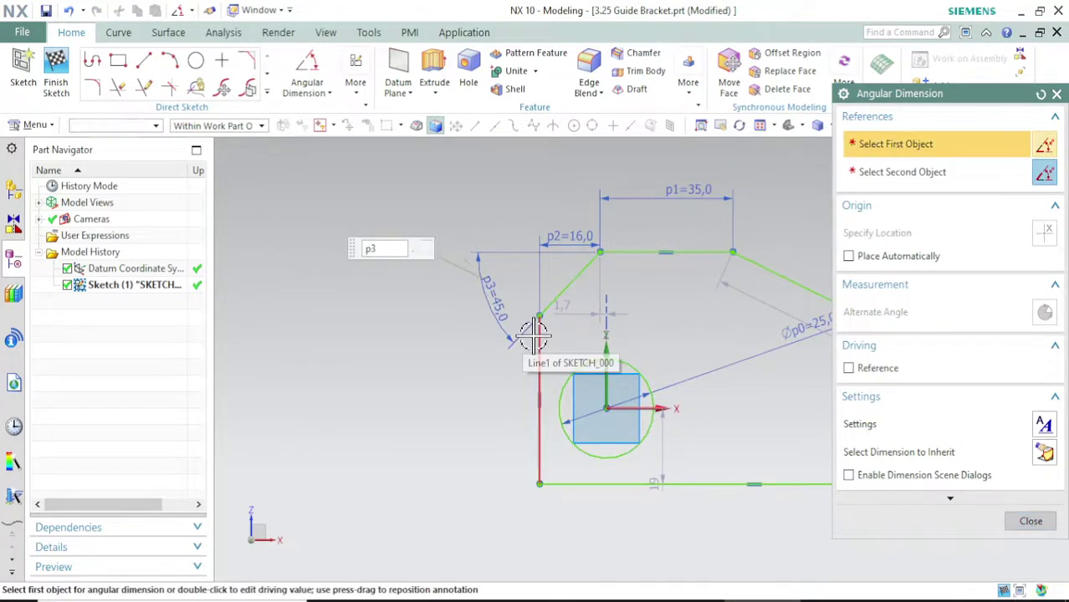
{"action": "key", "text": "Escape"}
Dimension the profile's left vertical edge as 38 mm following the drawing, placing the dimension outside the profile.
{"action": "scroll", "coordinate": [527, 337], "scroll_direction": "down", "scroll_amount": 1}
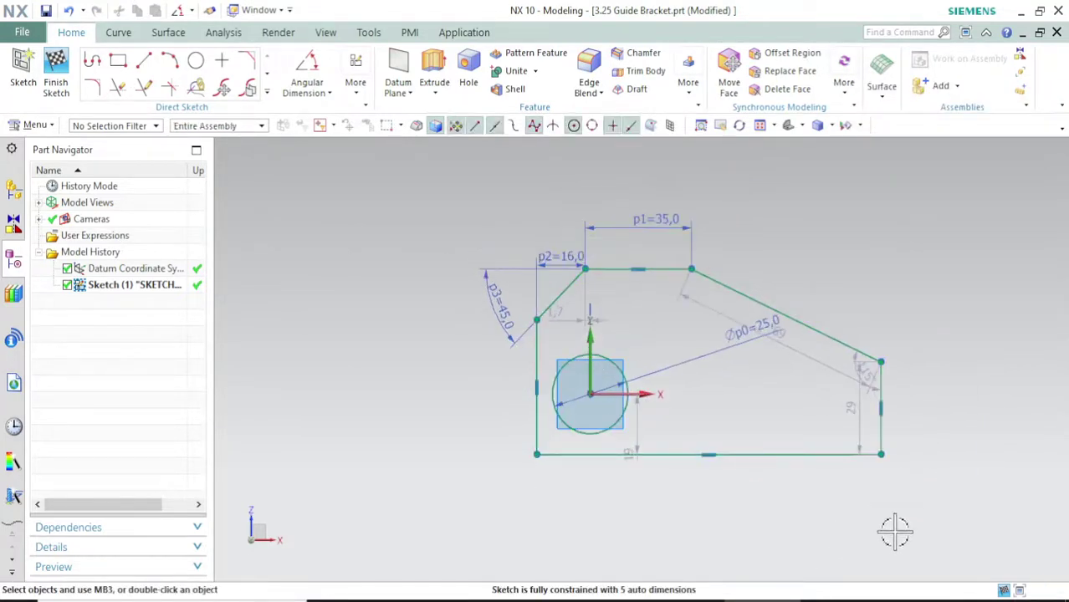
{"action": "key", "text": "alt+Tab"}
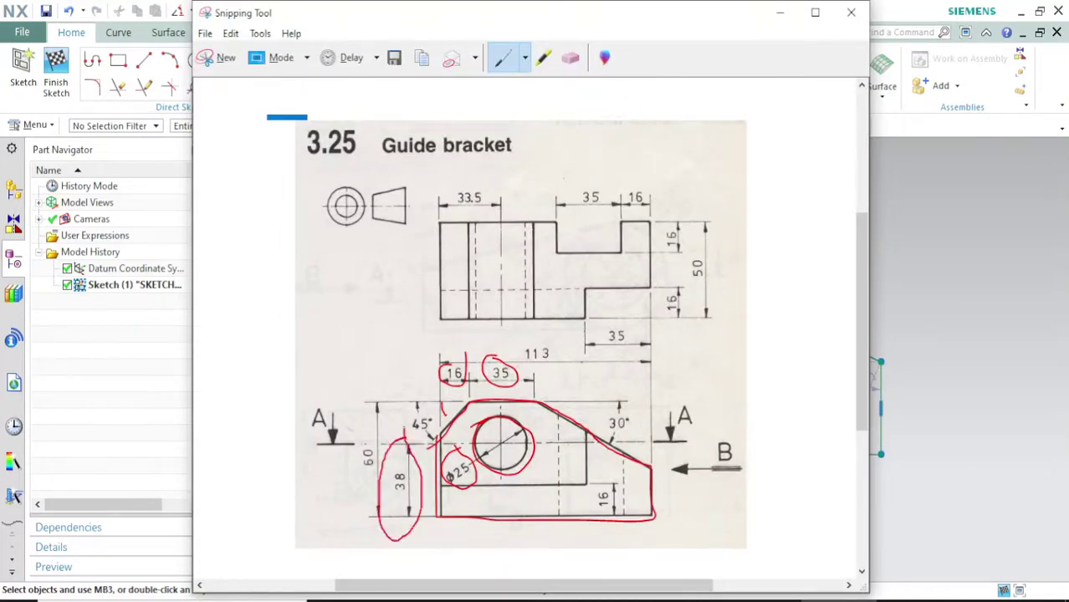
{"action": "left_click", "coordinate": [780, 12]}
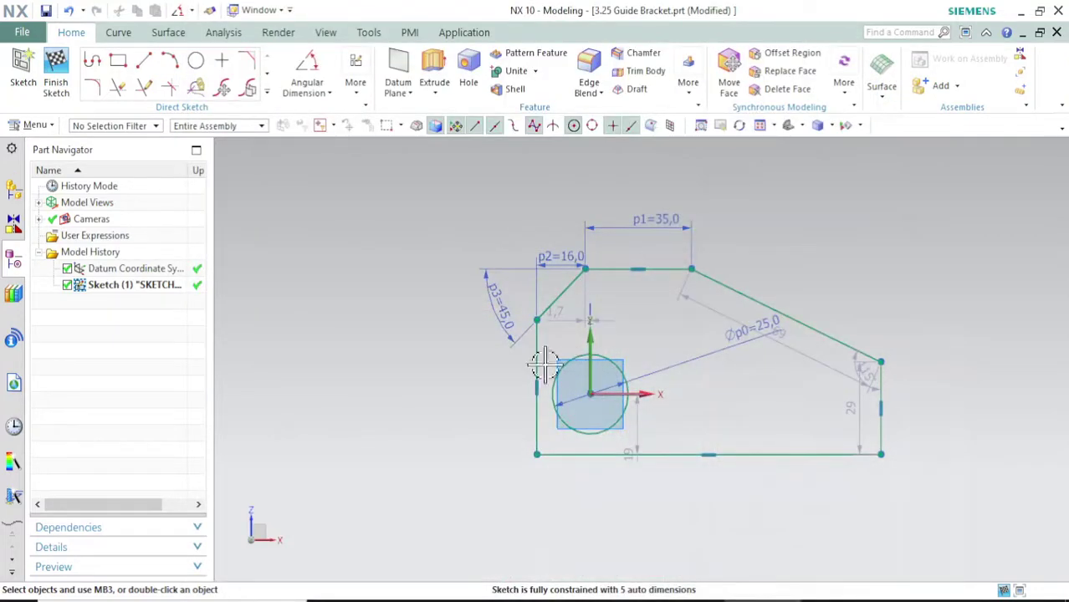
{"action": "left_click", "coordinate": [314, 104]}
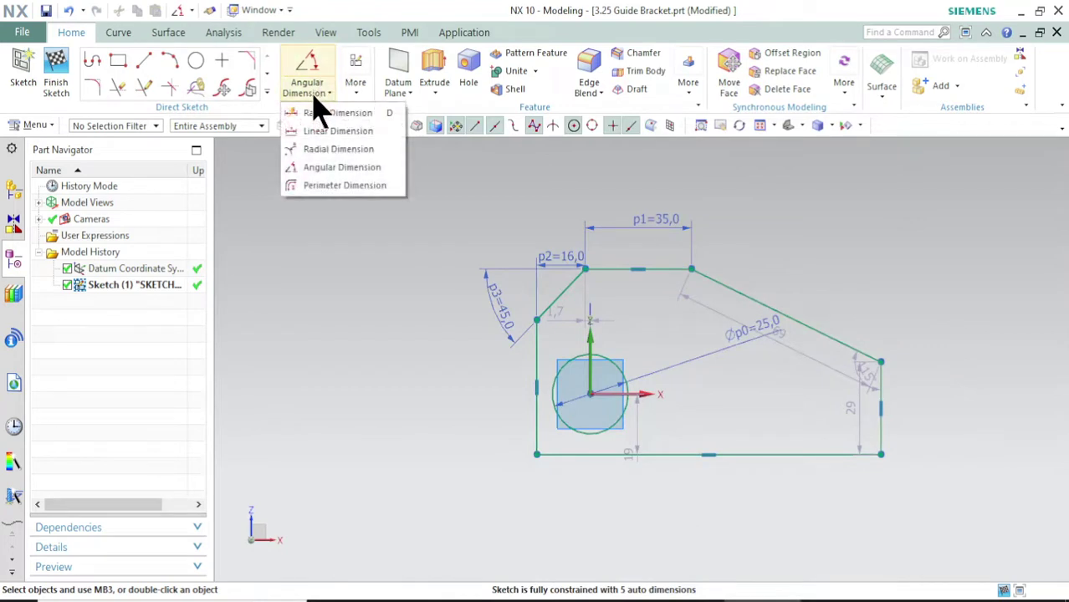
{"action": "left_click", "coordinate": [322, 109]}
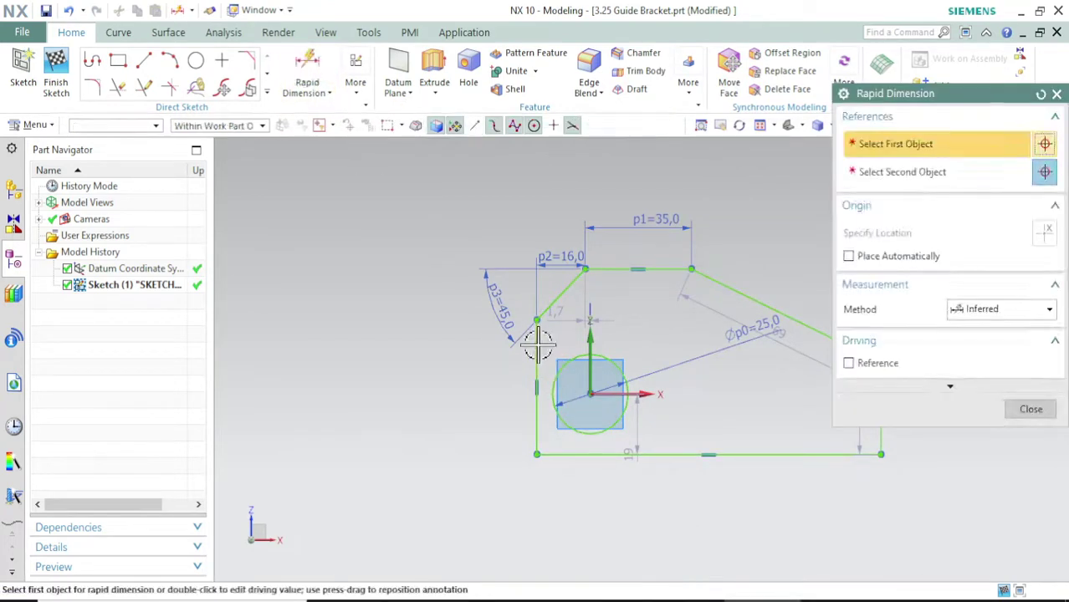
{"action": "left_click", "coordinate": [537, 339]}
{"action": "left_click", "coordinate": [425, 361]}
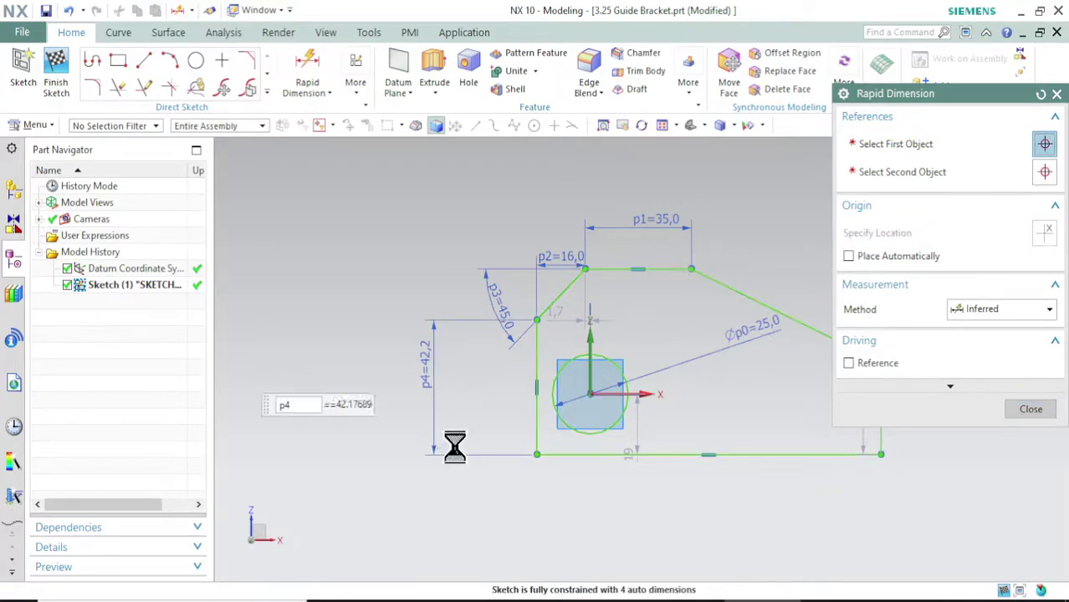
{"action": "type", "text": "38"}
{"action": "key", "text": "Return"}
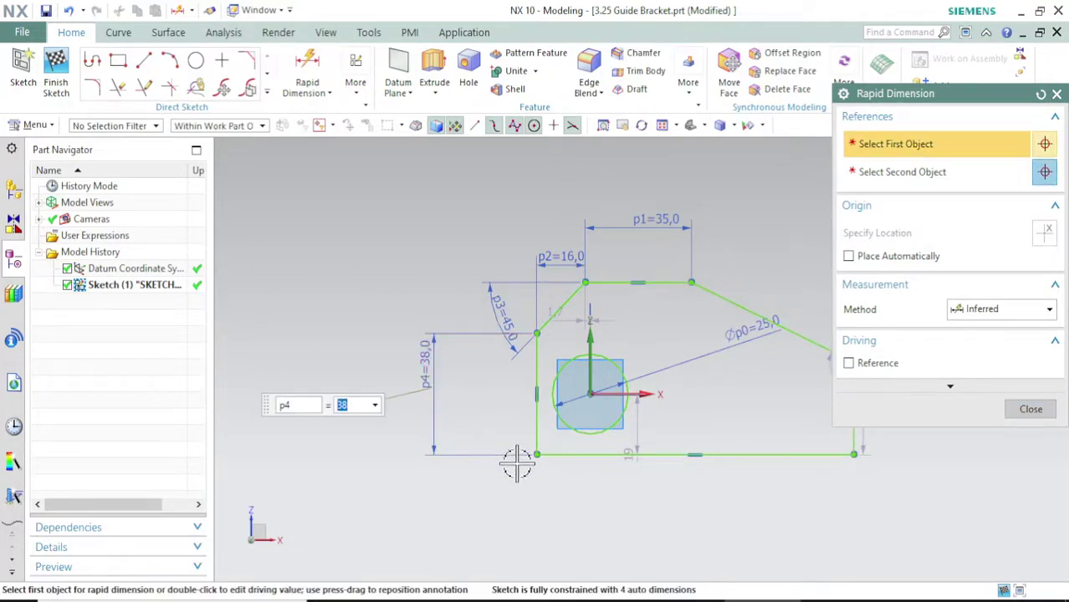
Dimension the profile's bottom edge with the drawing's overall length of 113 mm, placing the dimension below the profile.
{"action": "key", "text": "alt+Tab"}
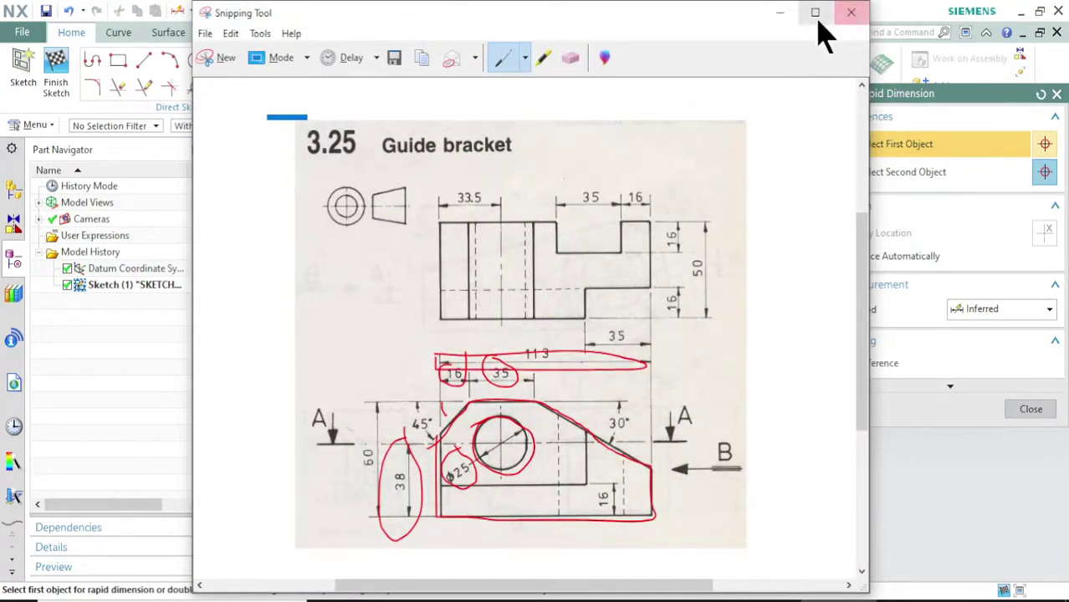
{"action": "left_click", "coordinate": [779, 12]}
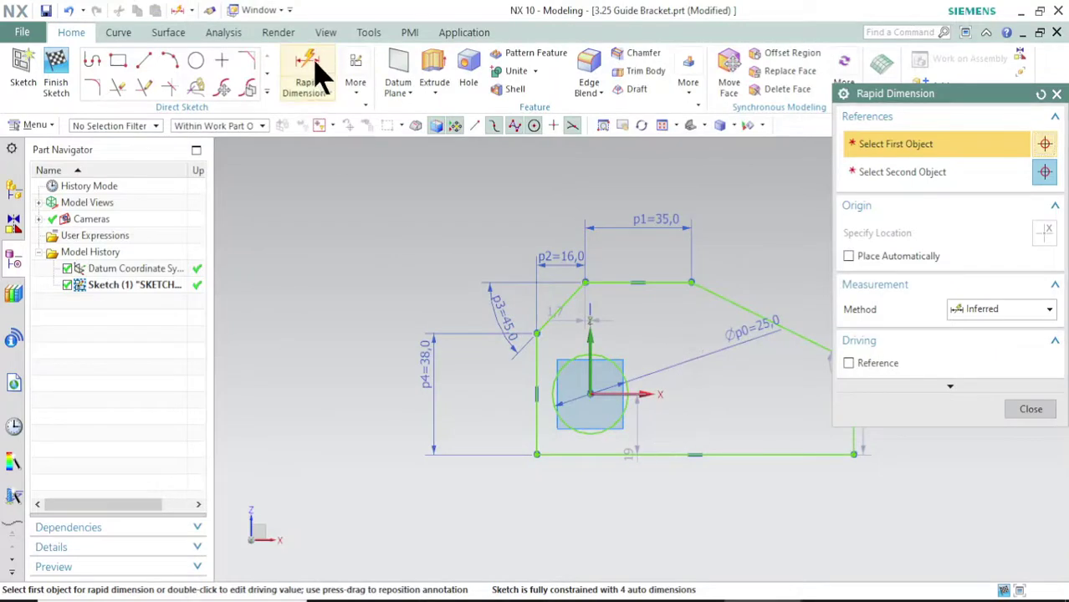
{"action": "left_click", "coordinate": [318, 75]}
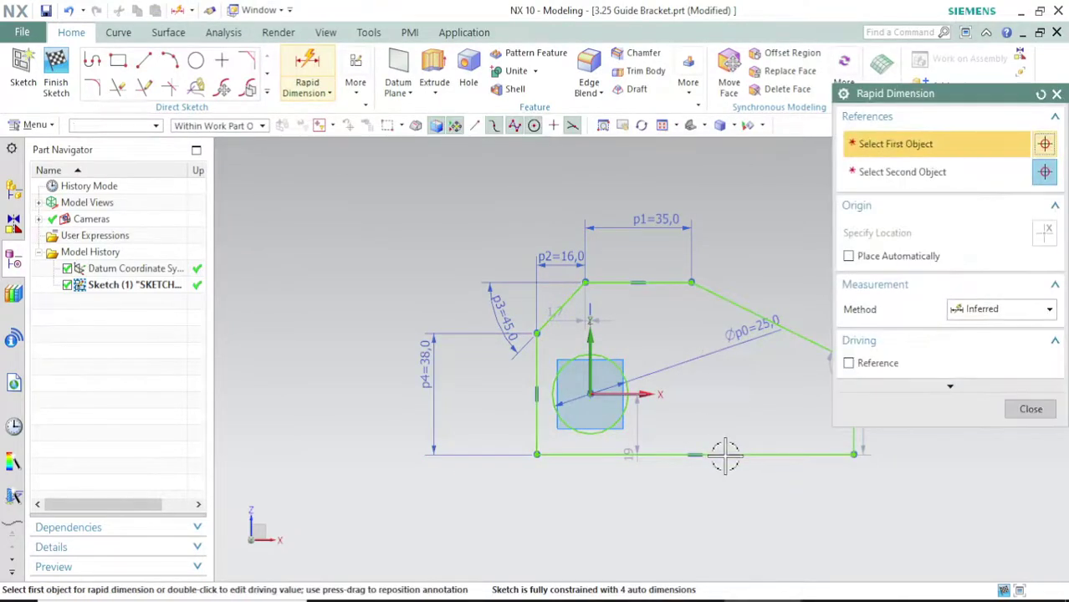
{"action": "left_click", "coordinate": [726, 454]}
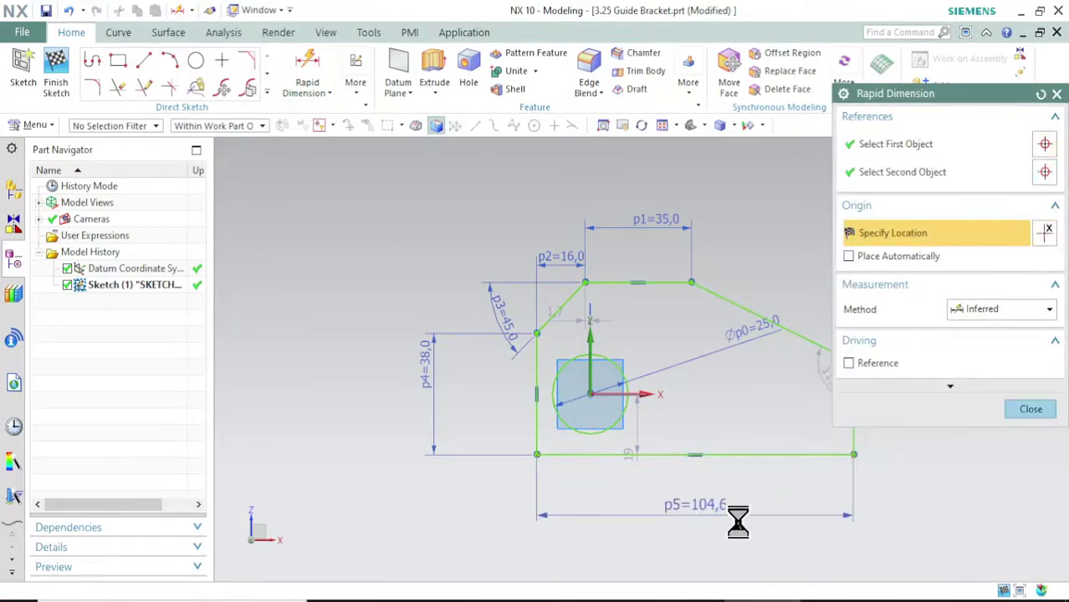
{"action": "left_click", "coordinate": [738, 521]}
{"action": "type", "text": "113"}
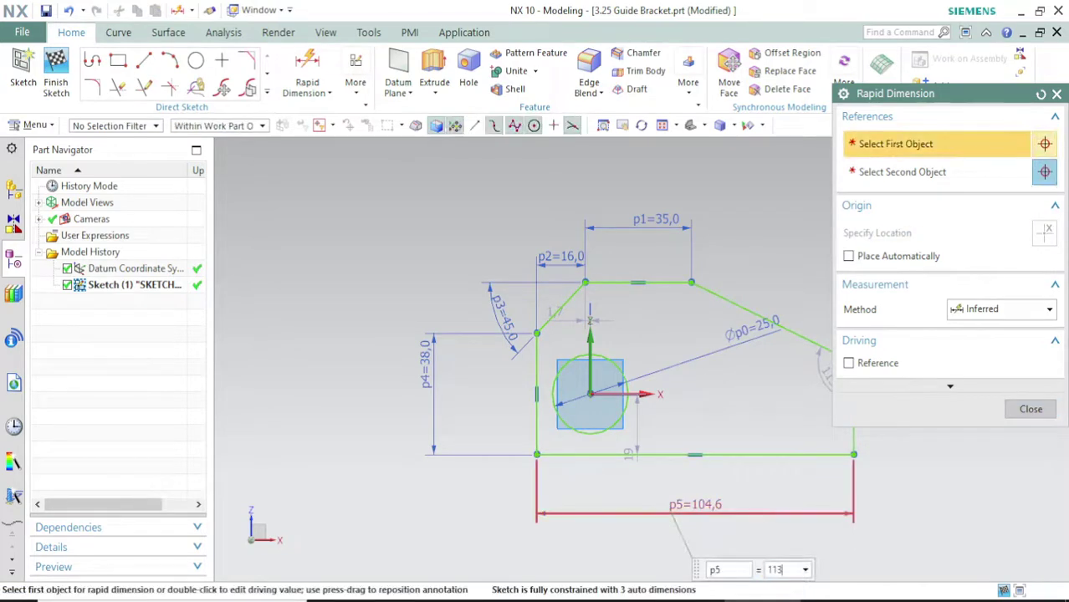
{"action": "key", "text": "Return"}
{"action": "key", "text": "Escape"}
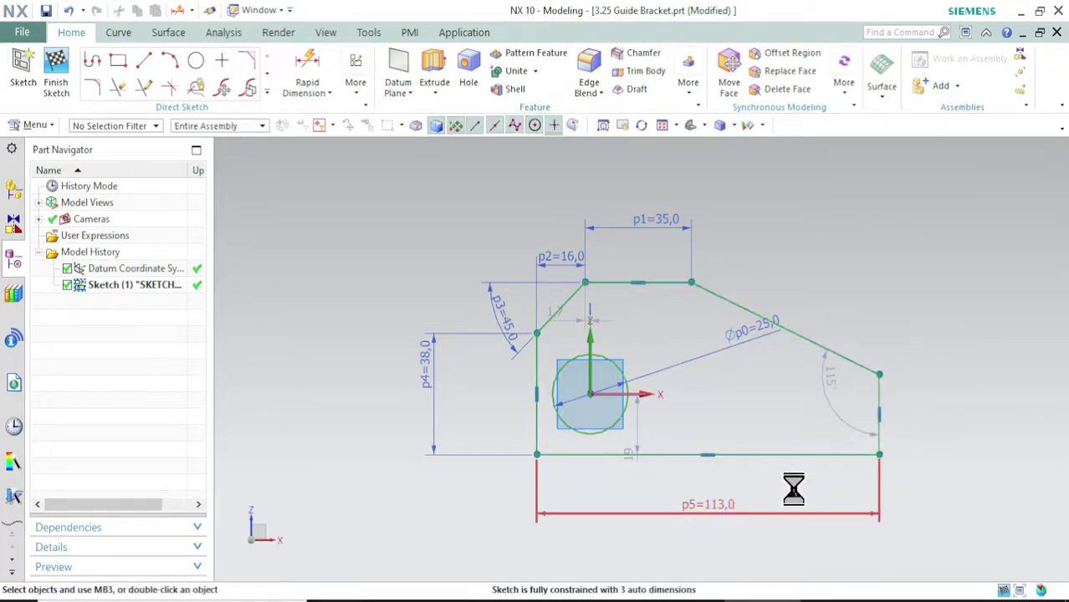
Check the drawing and add a 30° angular dimension between the top edge and the long right slope.
{"action": "left_click", "coordinate": [836, 600]}
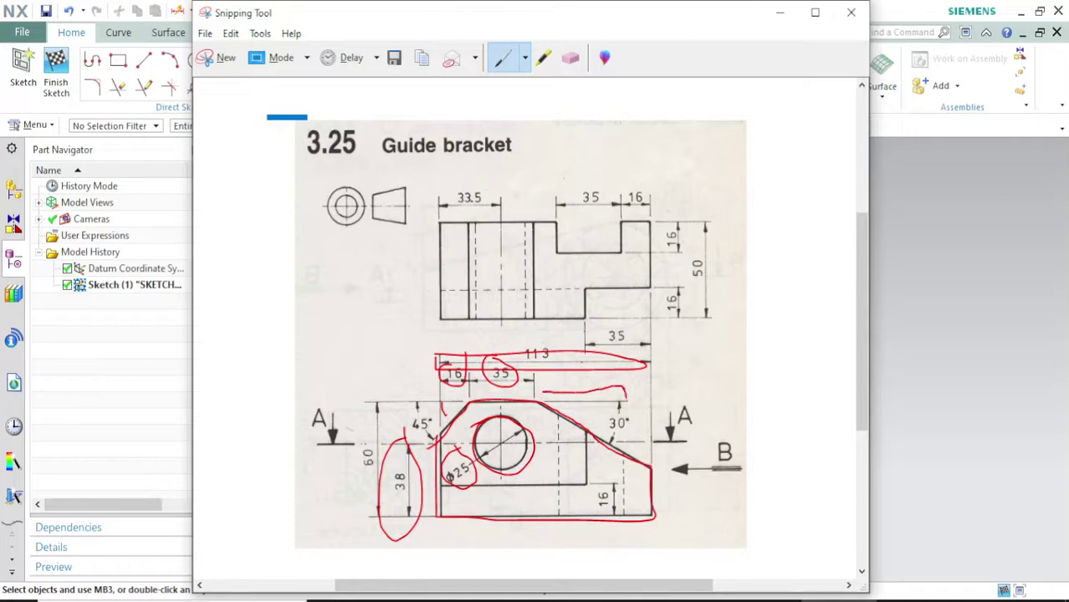
{"action": "left_click", "coordinate": [780, 12]}
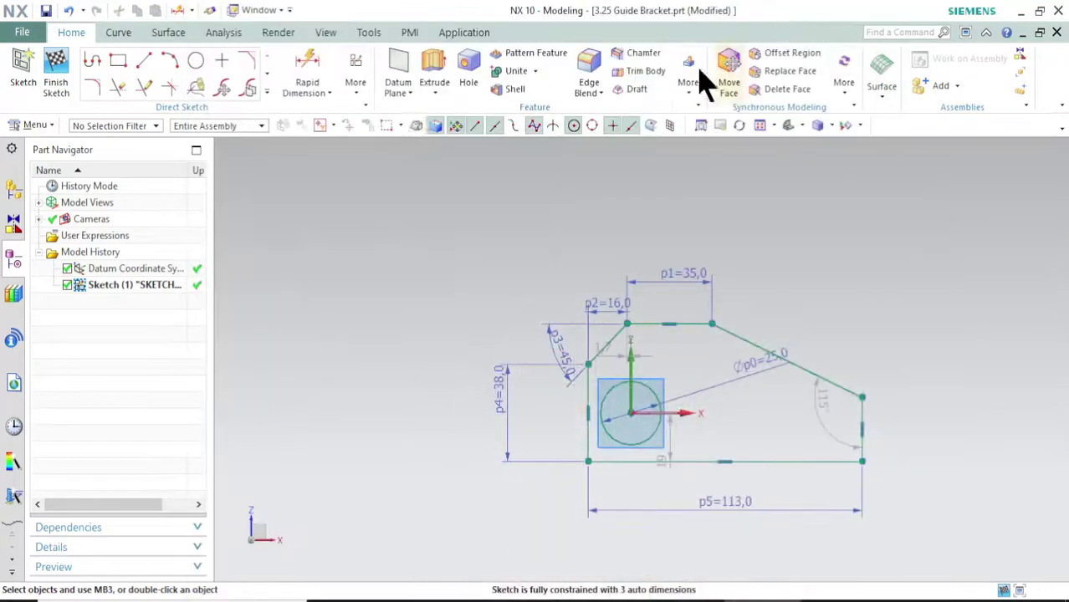
{"action": "left_click", "coordinate": [310, 95]}
{"action": "left_click", "coordinate": [335, 167]}
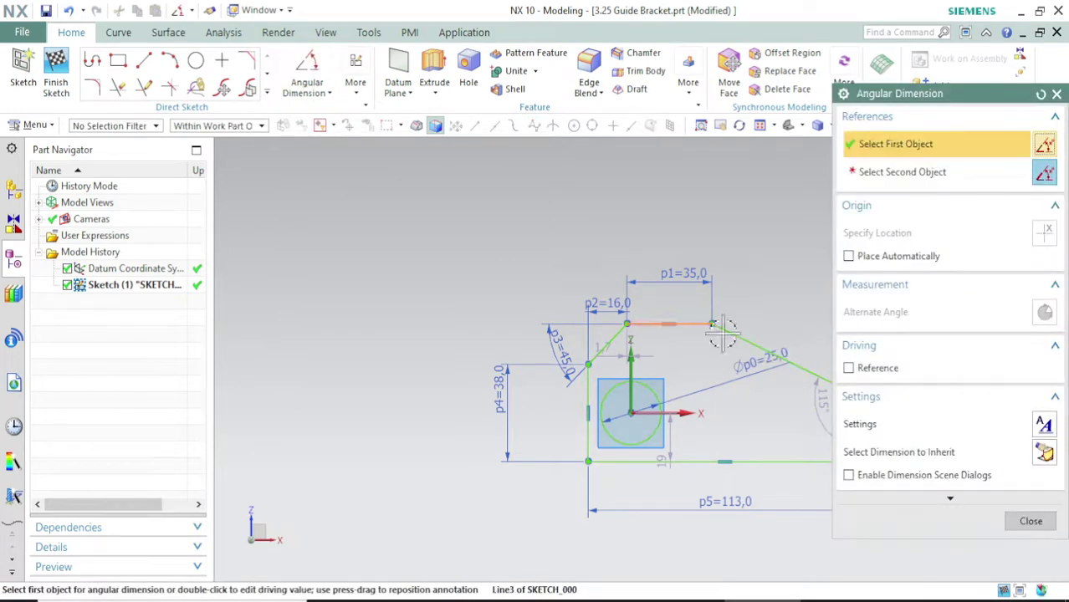
{"action": "left_click", "coordinate": [752, 345]}
{"action": "left_click", "coordinate": [802, 362]}
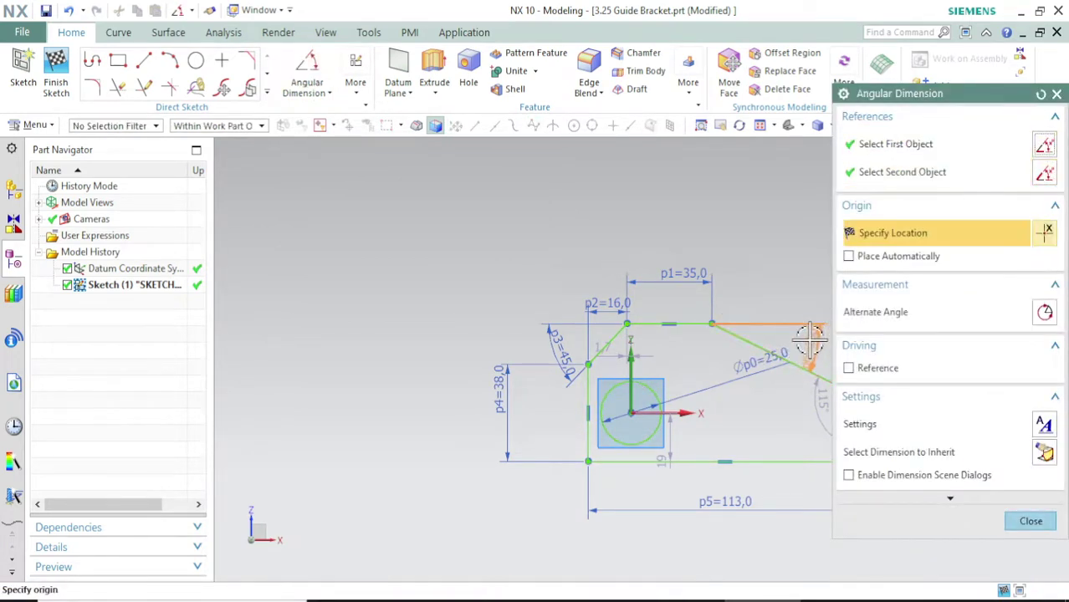
{"action": "left_click", "coordinate": [841, 367]}
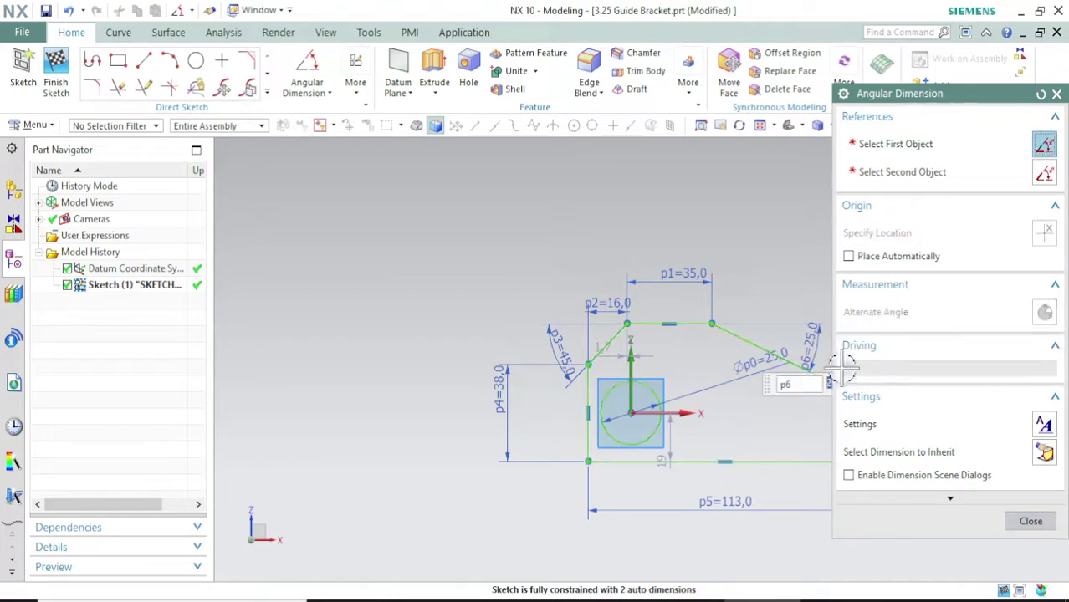
{"action": "type", "text": "30"}
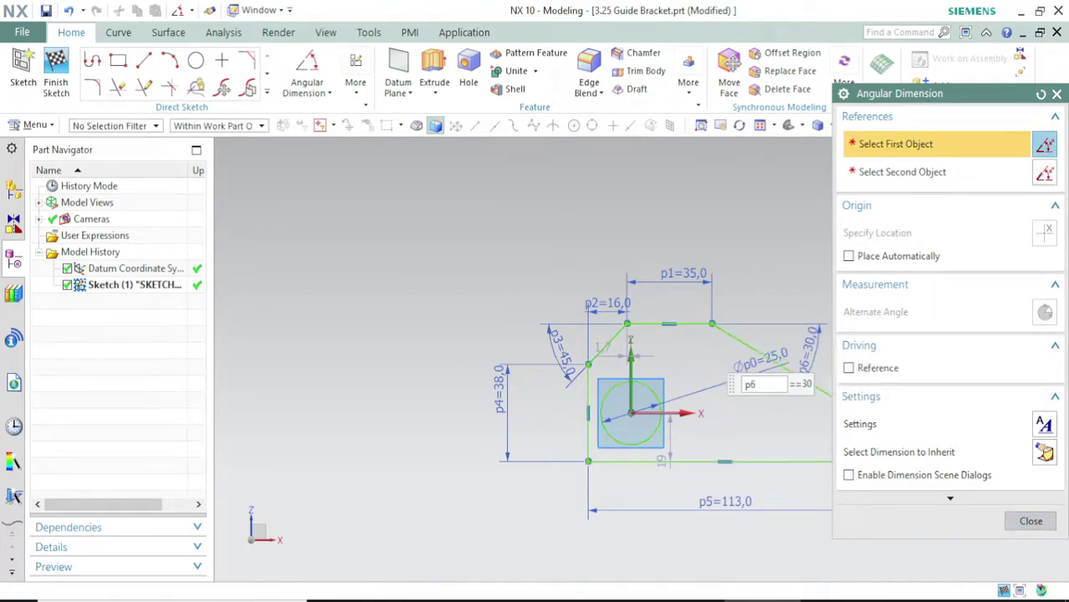
{"action": "key", "text": "Return"}
{"action": "key", "text": "Escape"}
Consult the drawing for the hole position and dimension the circle's centre 35 mm horizontally from the left vertical edge, above the profile.
{"action": "scroll", "coordinate": [879, 397], "scroll_direction": "up", "scroll_amount": 1}
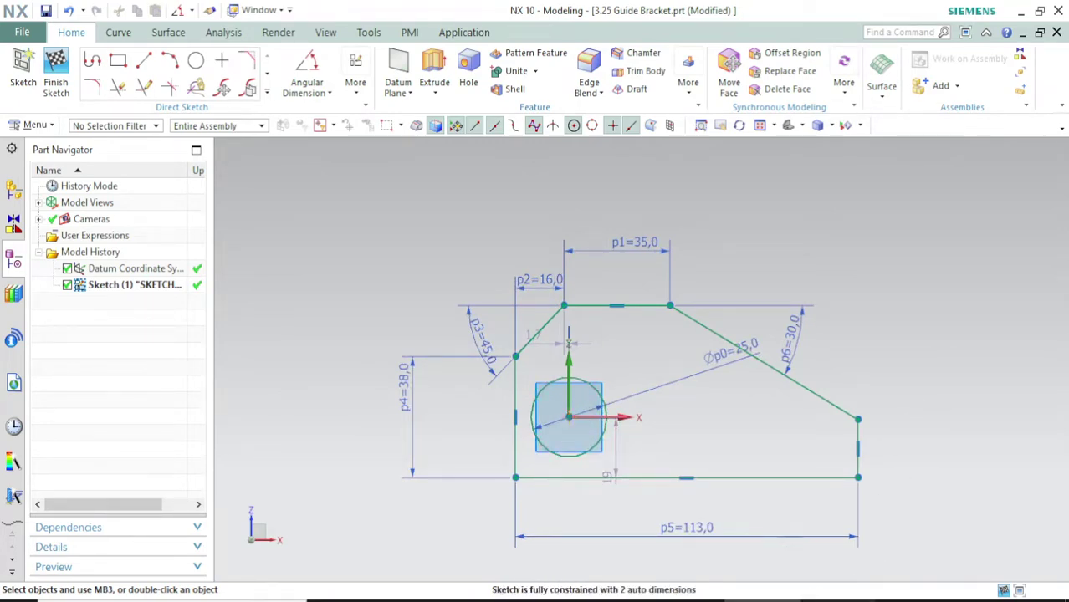
{"action": "key", "text": "alt+Tab"}
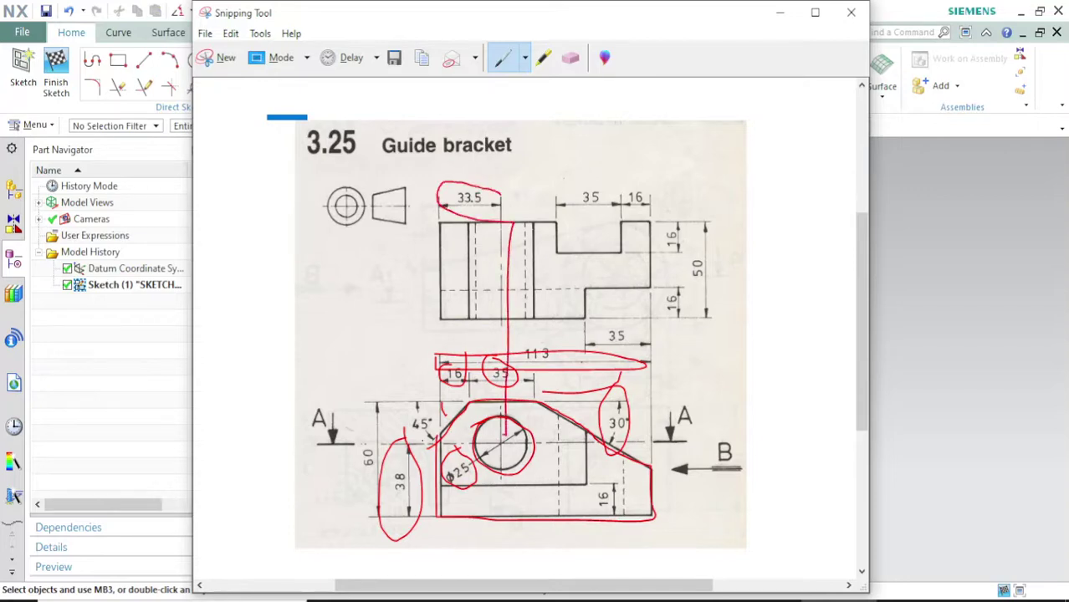
{"action": "left_click", "coordinate": [782, 13]}
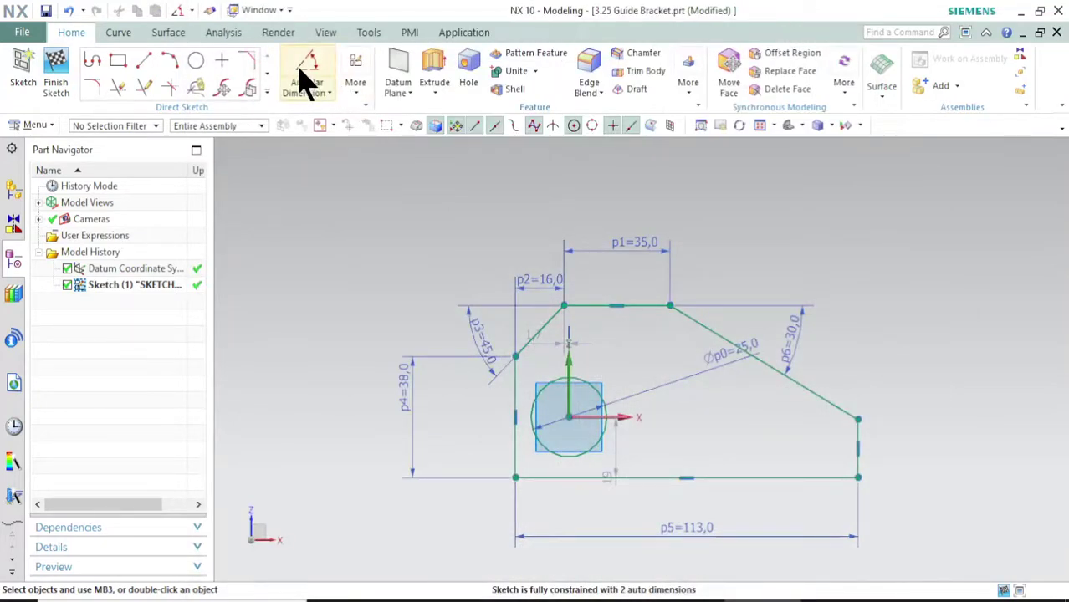
{"action": "left_click", "coordinate": [330, 94]}
{"action": "left_click", "coordinate": [345, 113]}
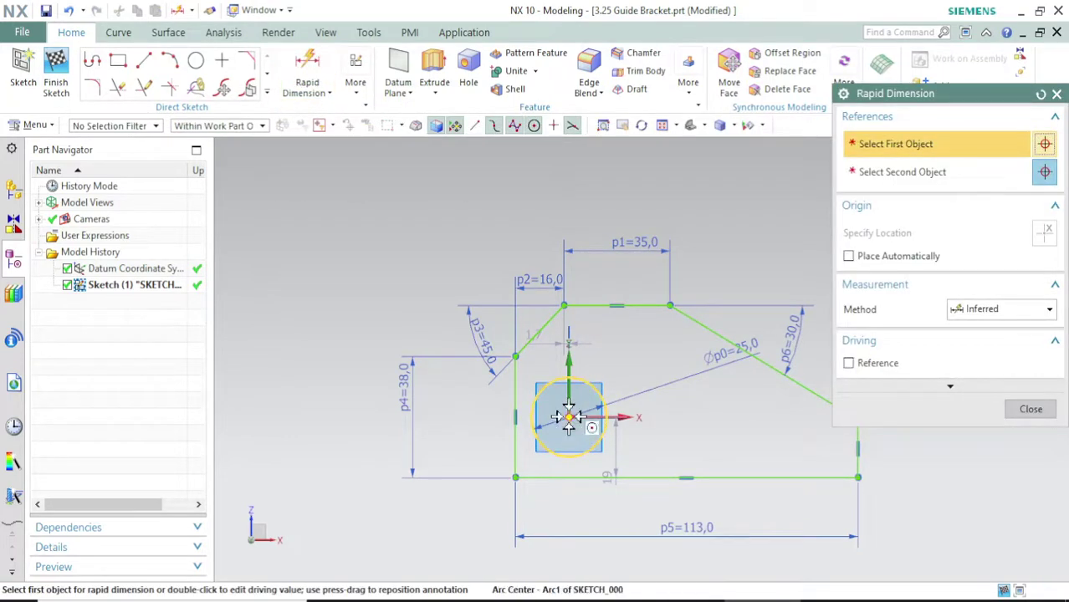
{"action": "left_click", "coordinate": [568, 416]}
{"action": "left_click", "coordinate": [514, 387]}
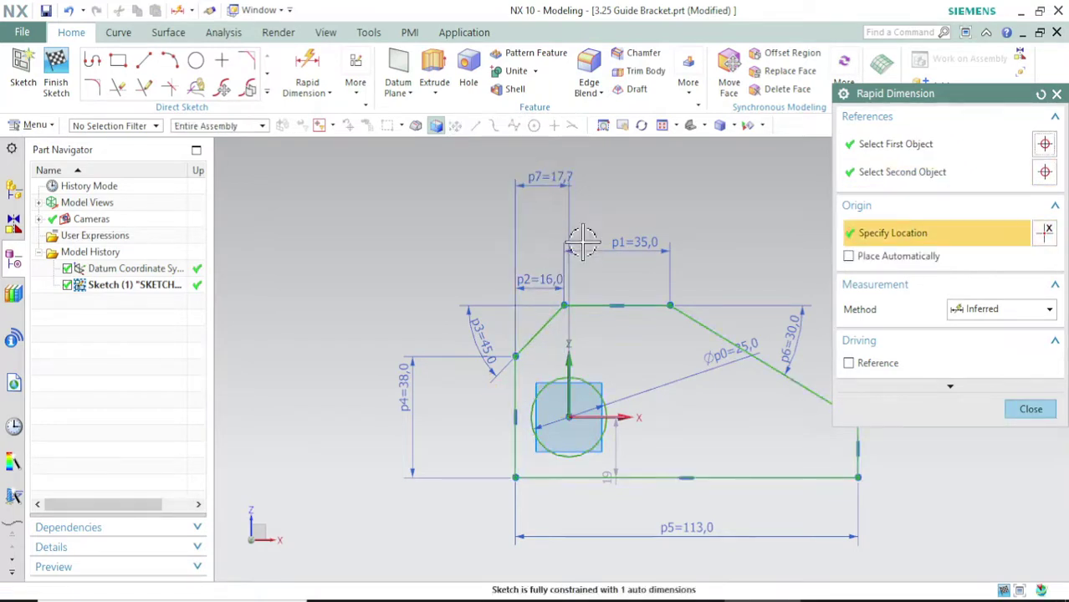
{"action": "left_click", "coordinate": [581, 232]}
{"action": "type", "text": "35"}
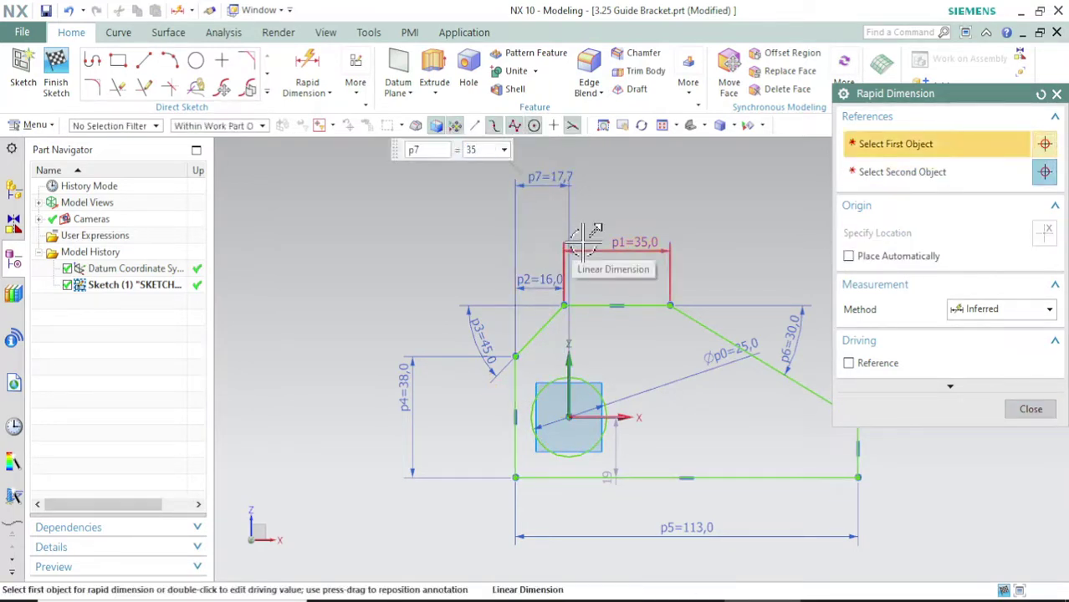
{"action": "key", "text": "Return"}
{"action": "key", "text": "Escape"}
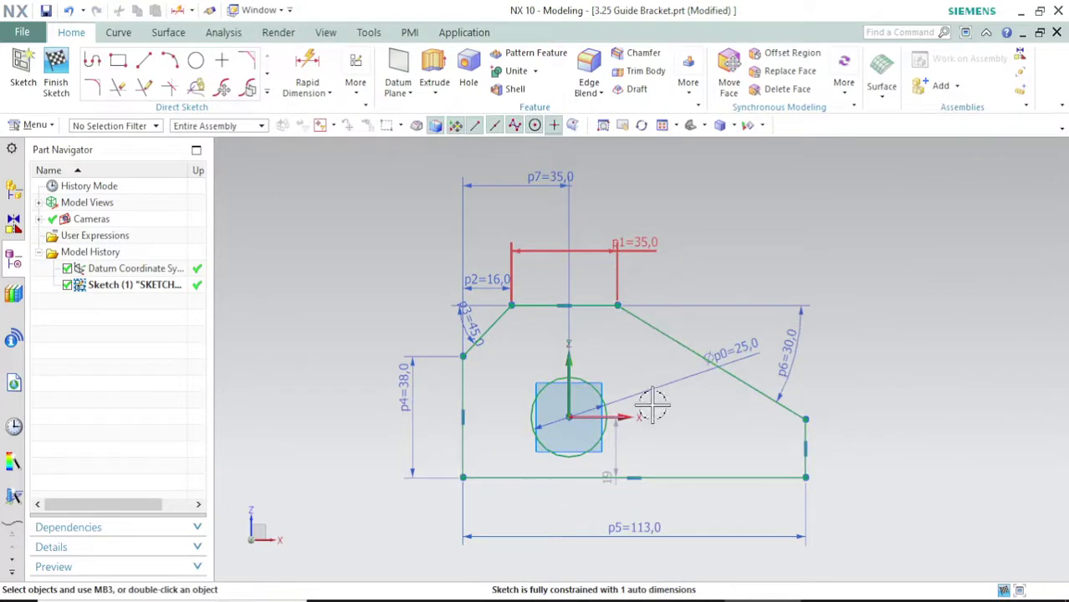
Check the hole height on the drawing and delete the 38 mm dimension from the profile's left vertical edge.
{"action": "key", "text": "alt+Tab"}
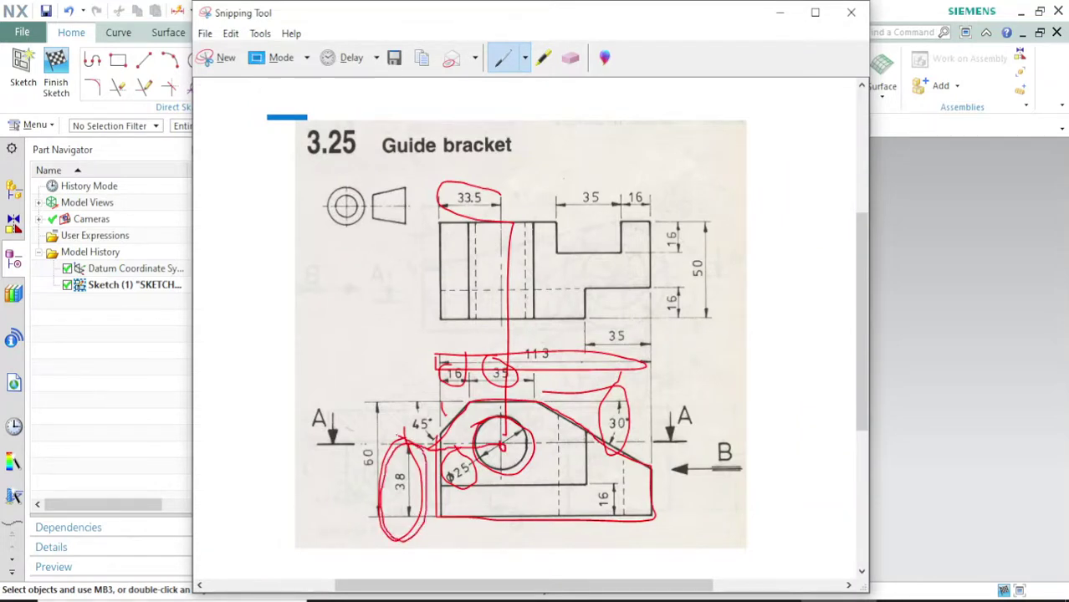
{"action": "scroll", "coordinate": [531, 334], "scroll_direction": "up", "scroll_amount": 1}
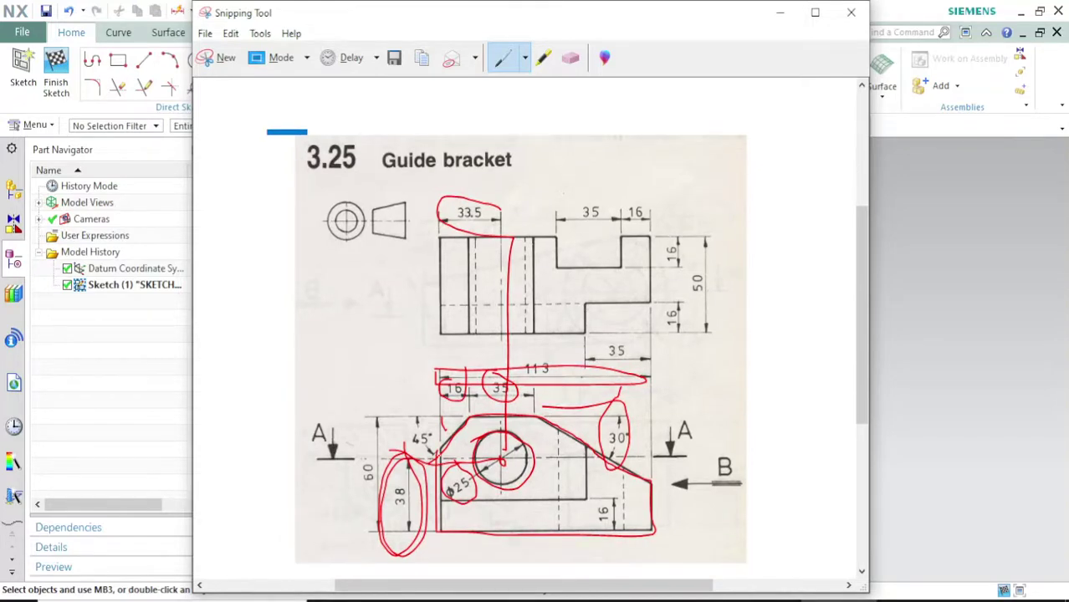
{"action": "left_click", "coordinate": [779, 12]}
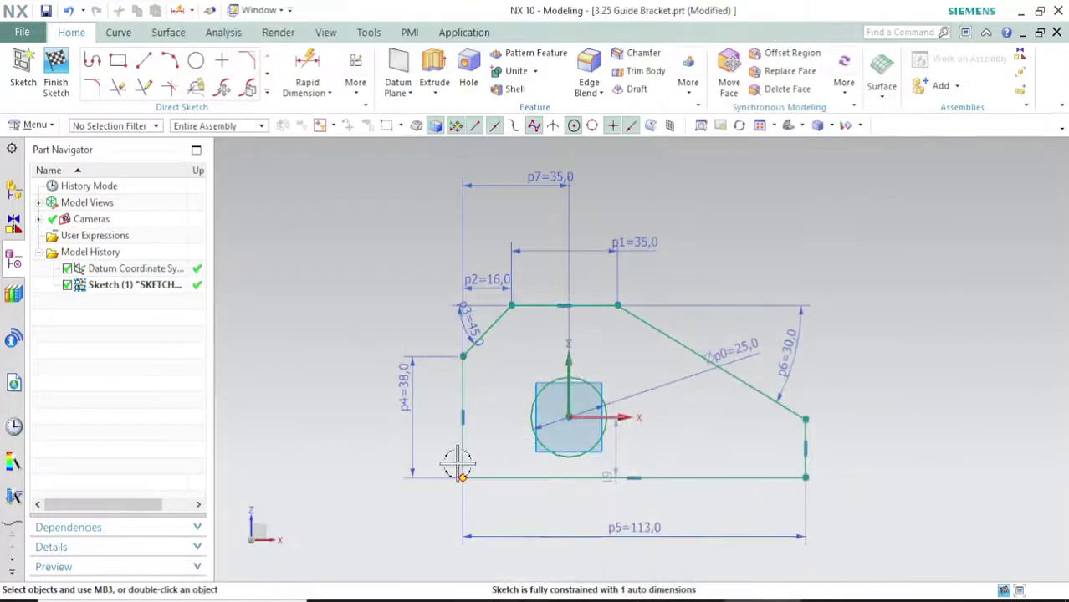
{"action": "left_click", "coordinate": [408, 381]}
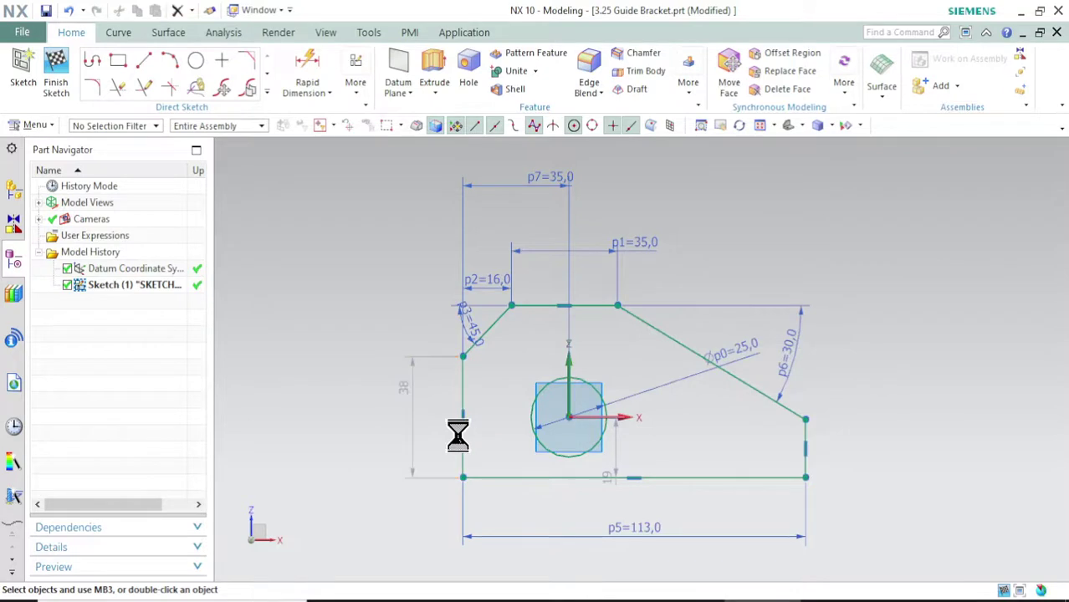
Dimension the circle's centre 38 mm vertically from the profile's bottom edge, placing the dimension outside the left edge.
{"action": "left_click", "coordinate": [309, 71]}
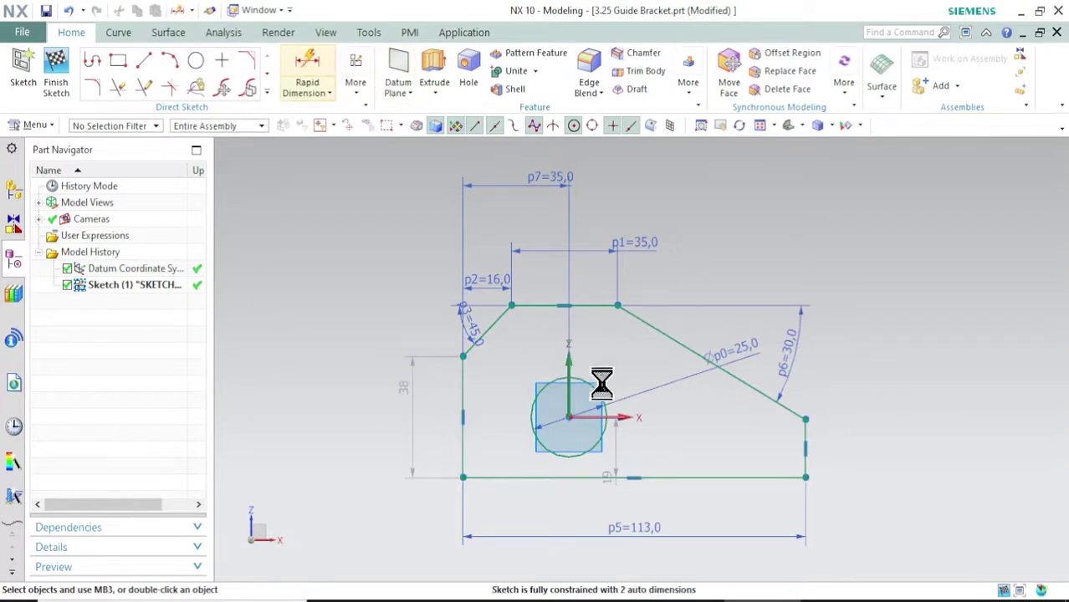
{"action": "left_click", "coordinate": [570, 417]}
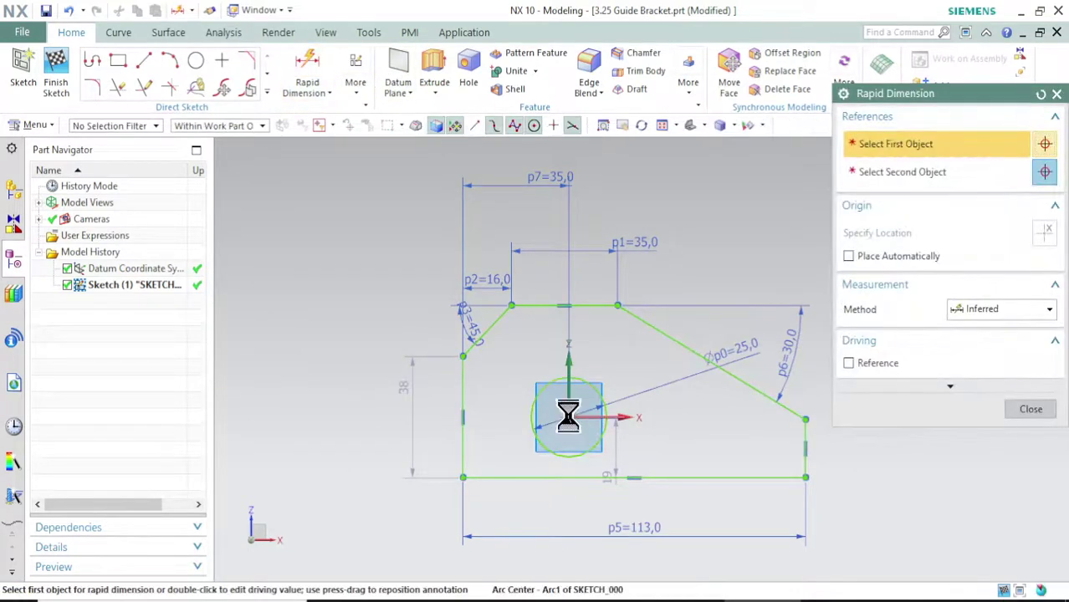
{"action": "left_click", "coordinate": [567, 476]}
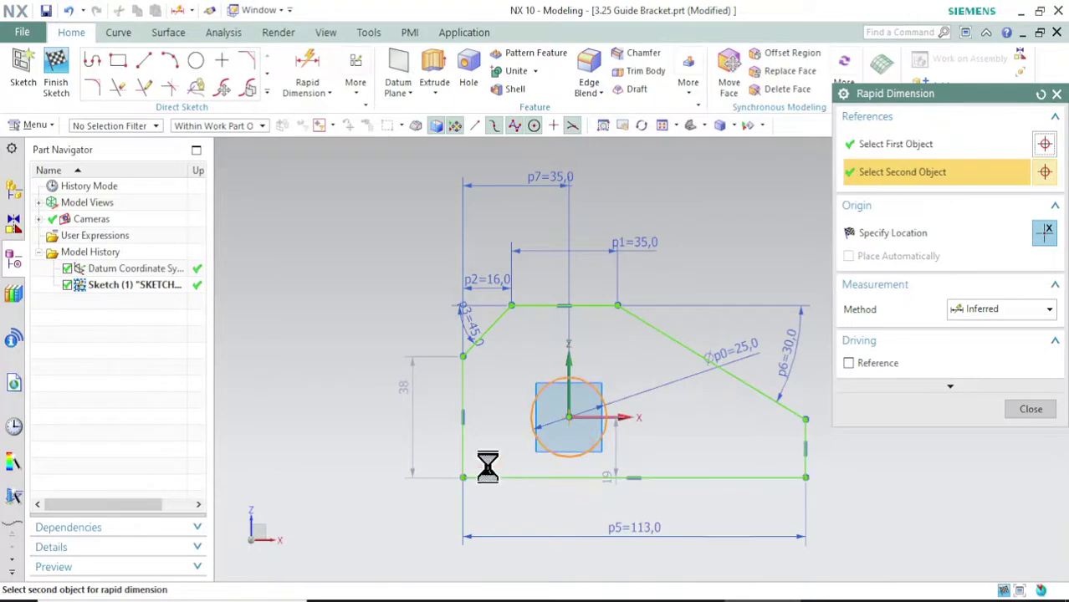
{"action": "left_click", "coordinate": [336, 439]}
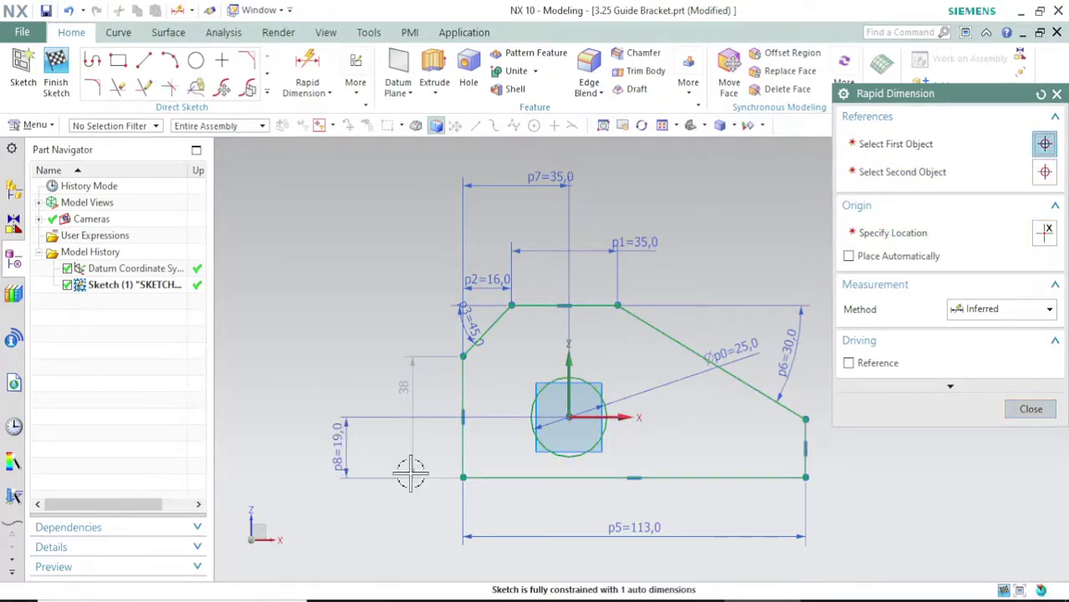
{"action": "left_click", "coordinate": [409, 474]}
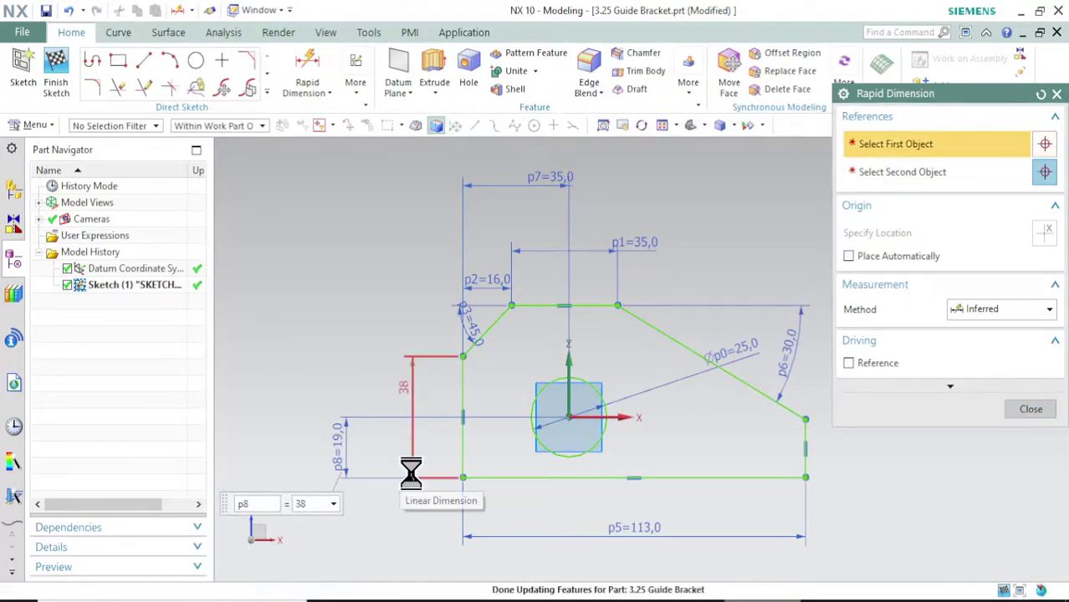
{"action": "key", "text": "Return"}
{"action": "key", "text": "Escape"}
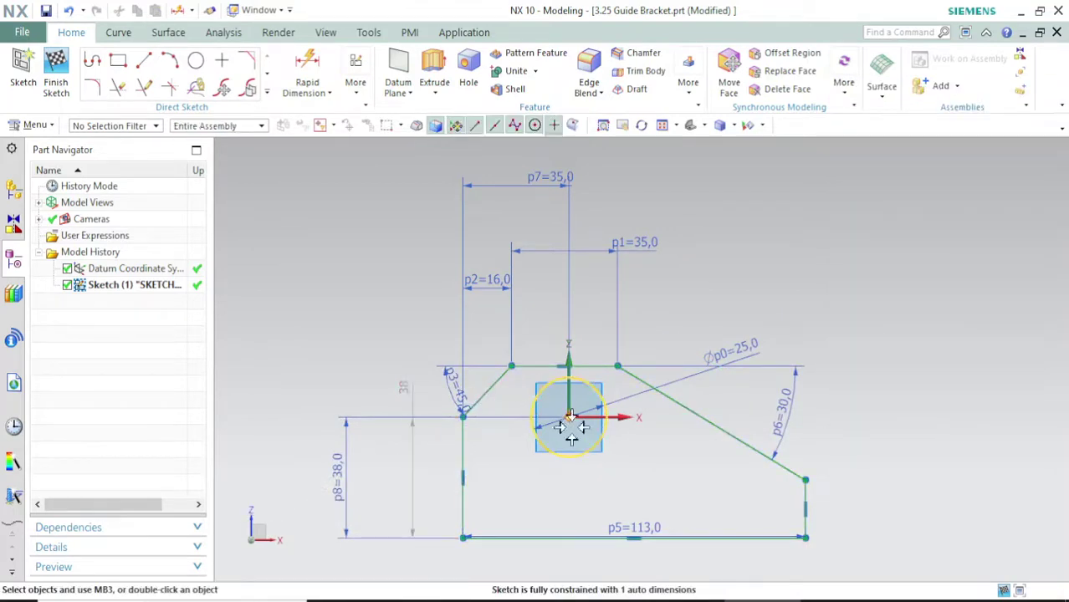
{"action": "left_click_drag", "start_coordinate": [463, 417], "coordinate": [464, 457]}
{"action": "key", "text": "ctrl+z"}
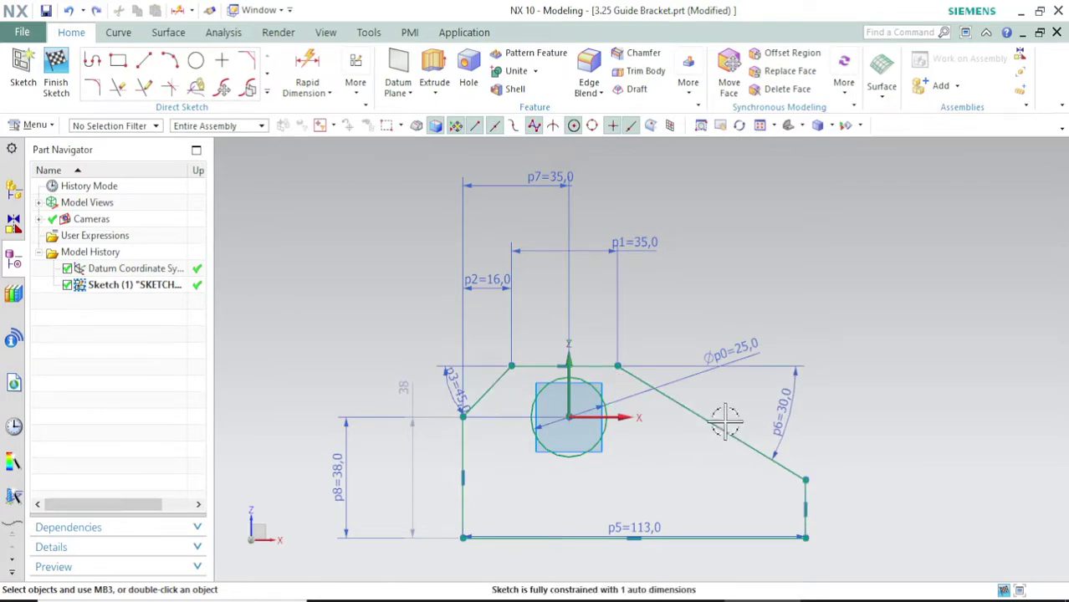
Consult the drawing and dimension the overall height between the profile's top and bottom edges as 60 mm, outside the left side.
{"action": "left_click", "coordinate": [832, 600]}
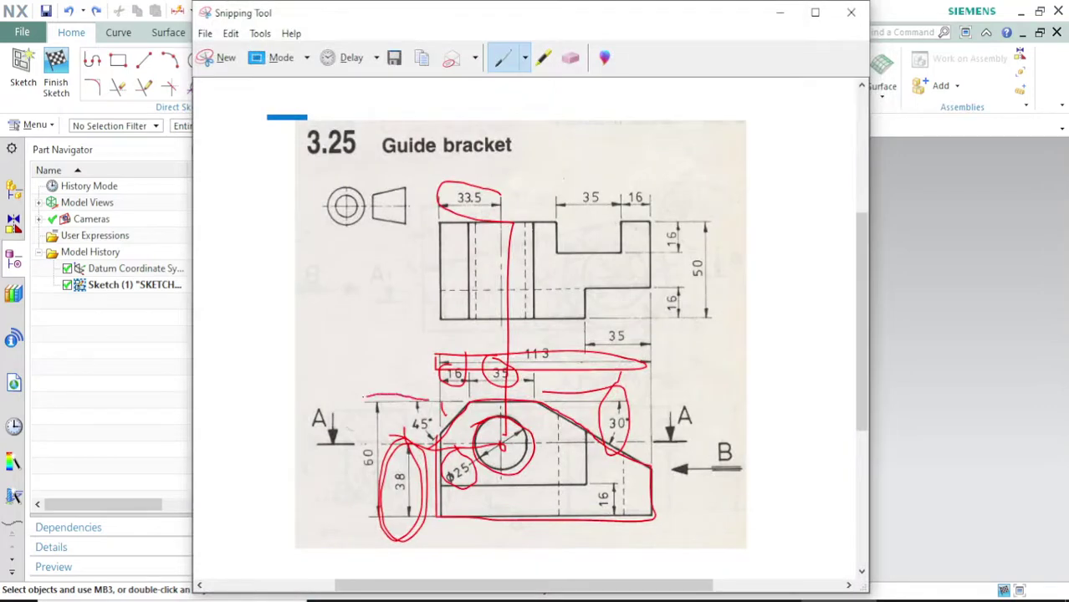
{"action": "left_click", "coordinate": [780, 14]}
{"action": "left_click", "coordinate": [308, 68]}
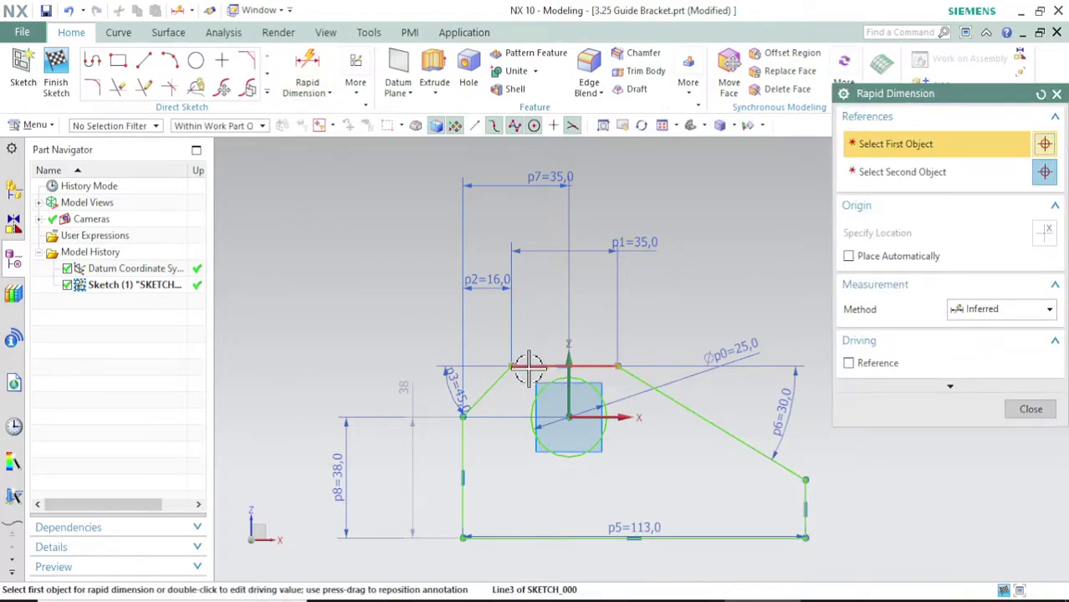
{"action": "left_click", "coordinate": [513, 534]}
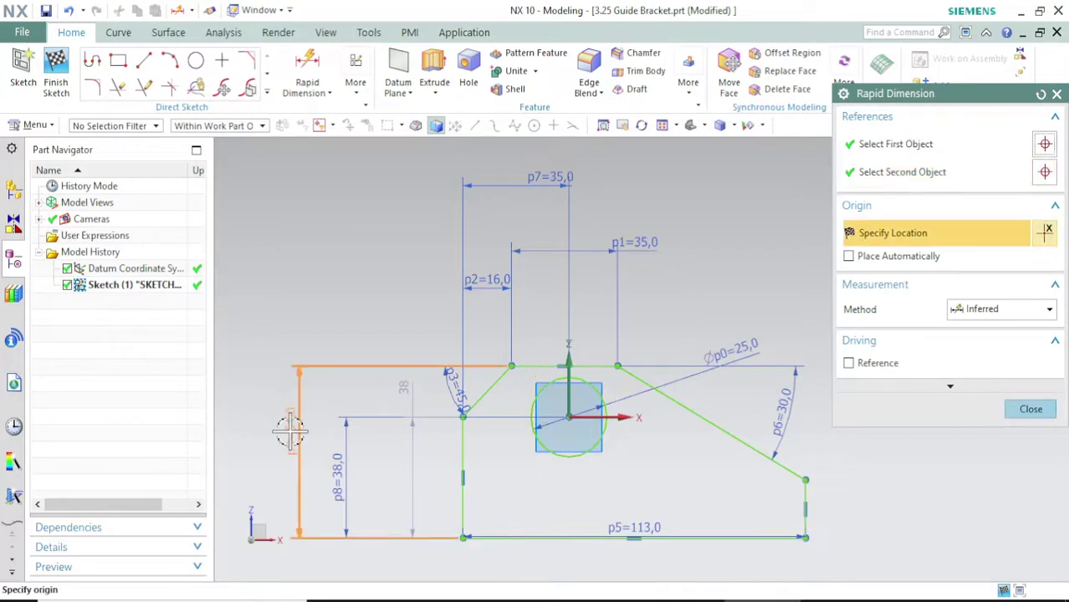
{"action": "left_click", "coordinate": [291, 430]}
{"action": "left_click", "coordinate": [341, 492]}
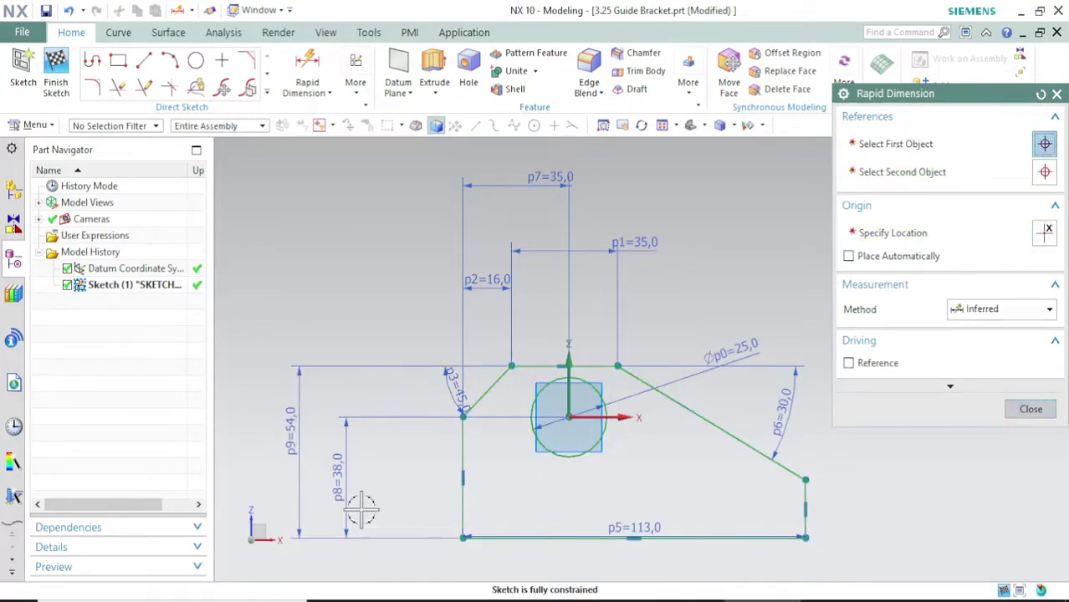
{"action": "type", "text": "60"}
{"action": "key", "text": "Return"}
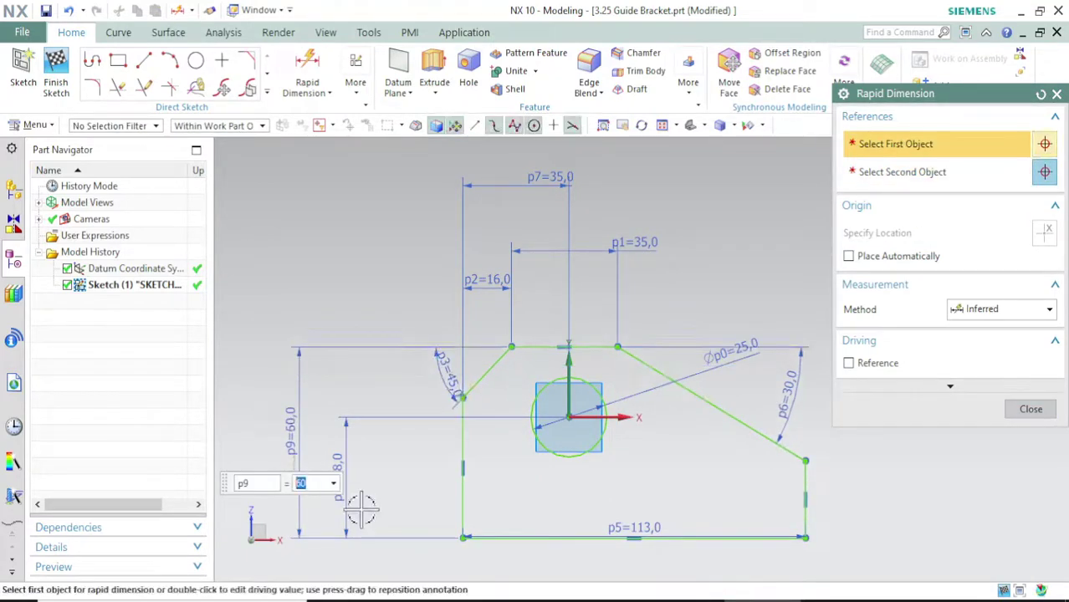
{"action": "key", "text": "Escape"}
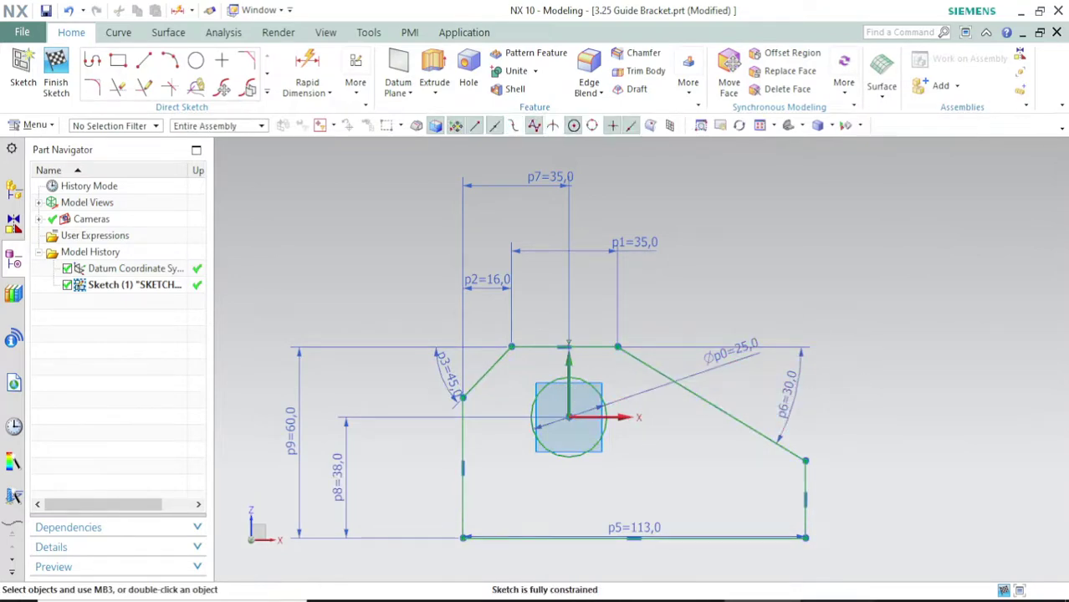
Check the bracket's depth on the drawing, finish the profile sketch and show it in a 3D pictorial view.
{"action": "key", "text": "alt+Tab"}
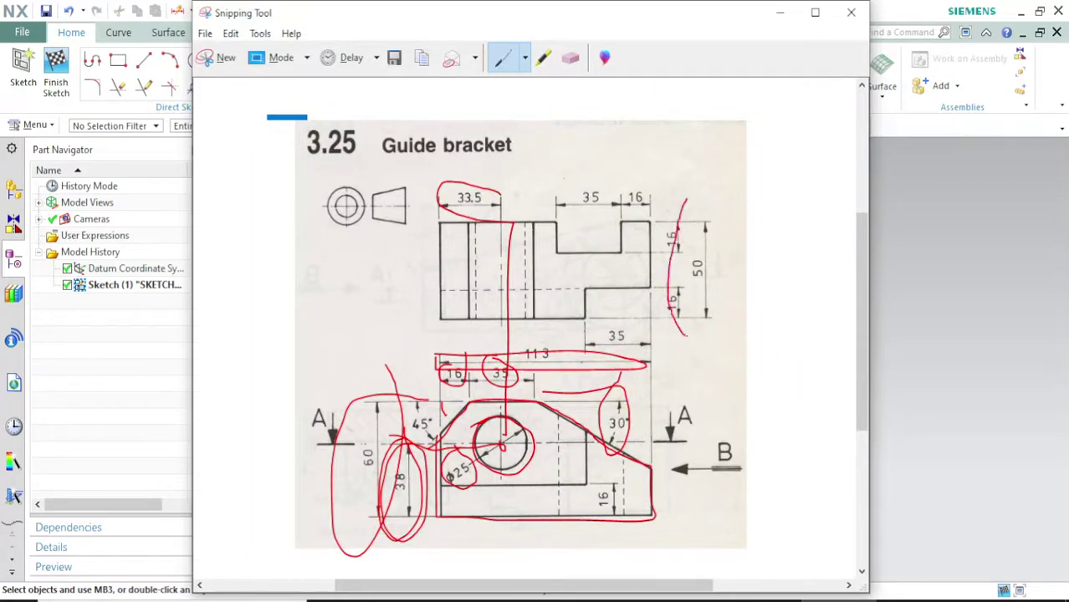
{"action": "left_click", "coordinate": [781, 13]}
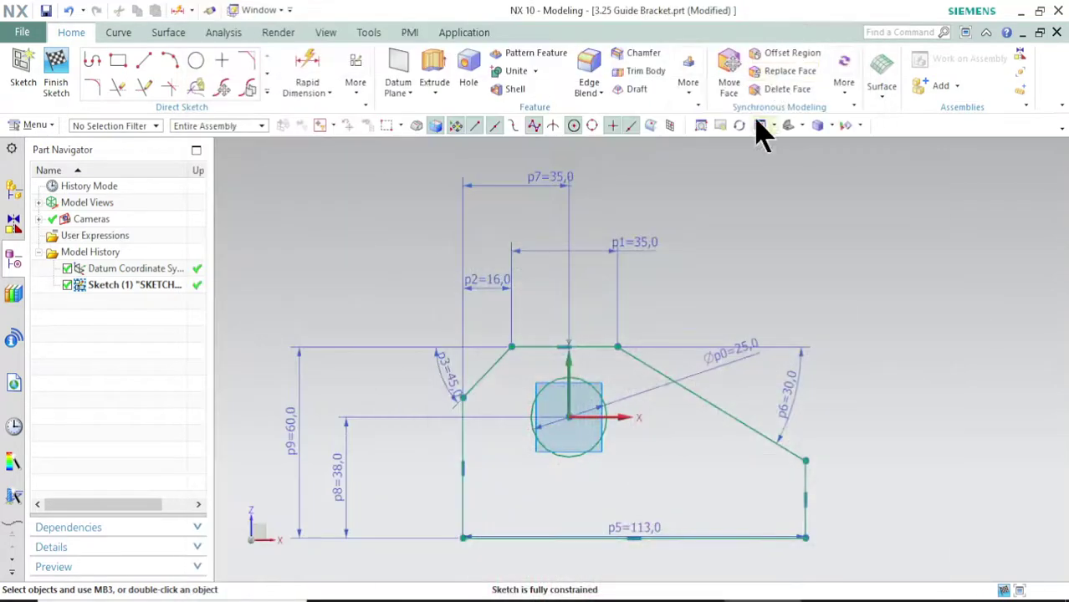
{"action": "left_click", "coordinate": [55, 72]}
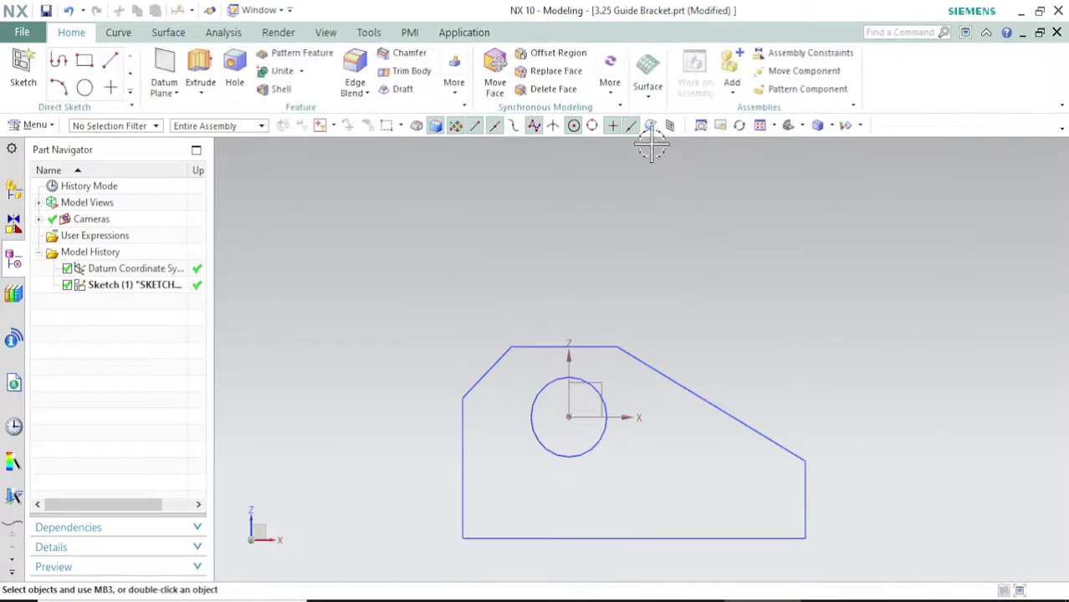
{"action": "left_click", "coordinate": [783, 132]}
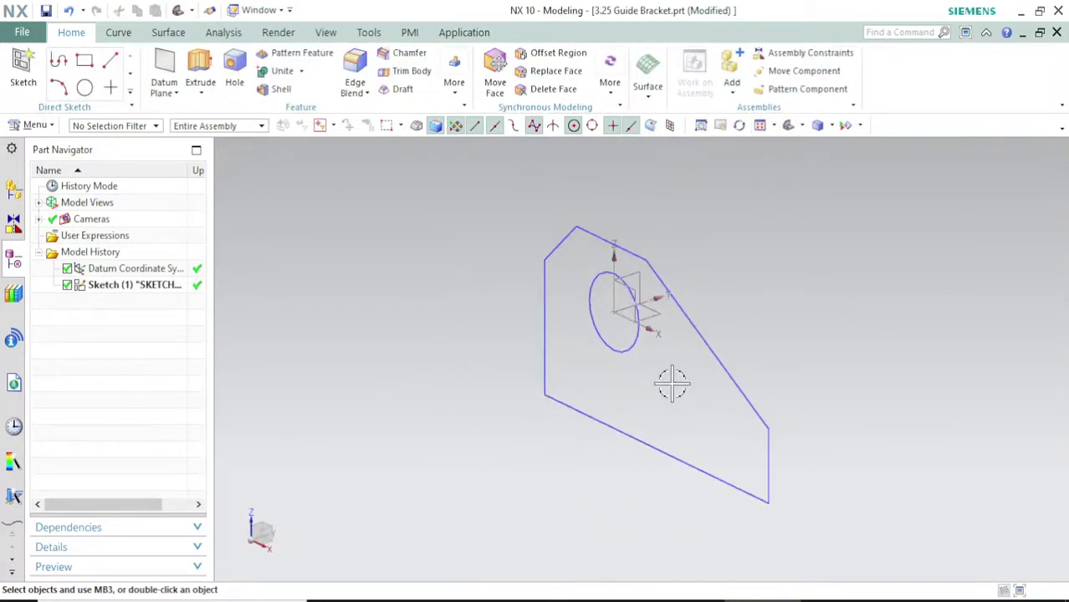
Start an Extrude with the Connected Curves rule, using the outer profile and the hole circle as its section.
{"action": "left_click", "coordinate": [211, 66]}
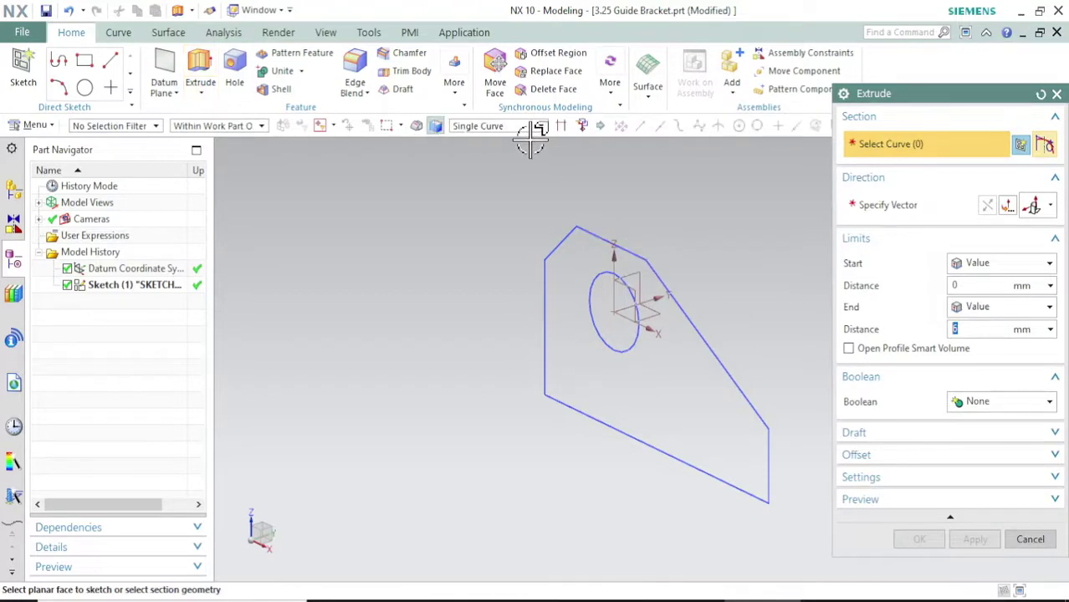
{"action": "left_click", "coordinate": [535, 126]}
{"action": "left_click", "coordinate": [528, 154]}
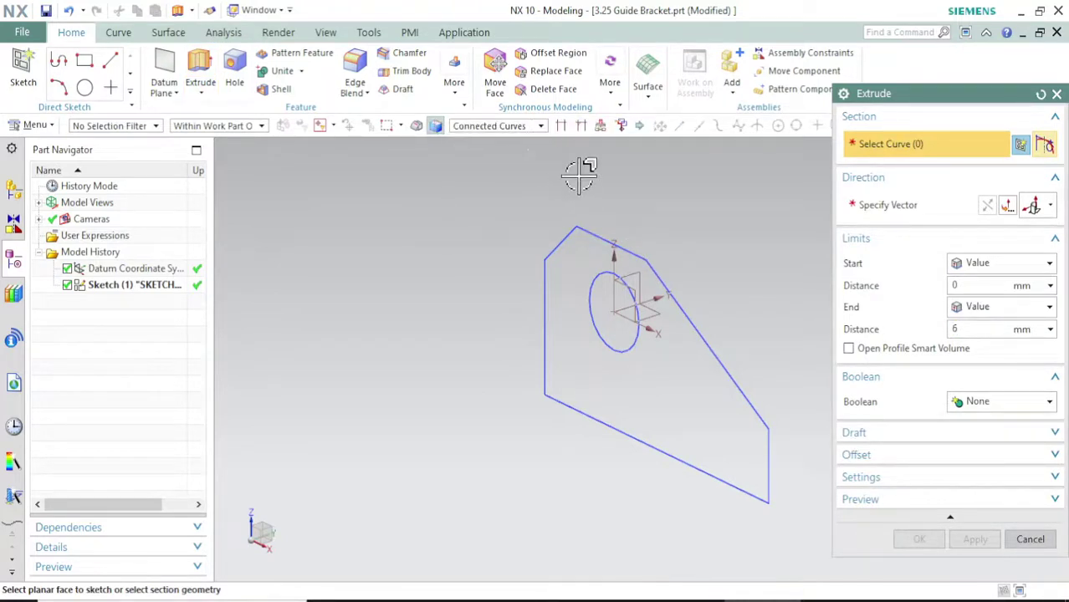
{"action": "left_click", "coordinate": [638, 269]}
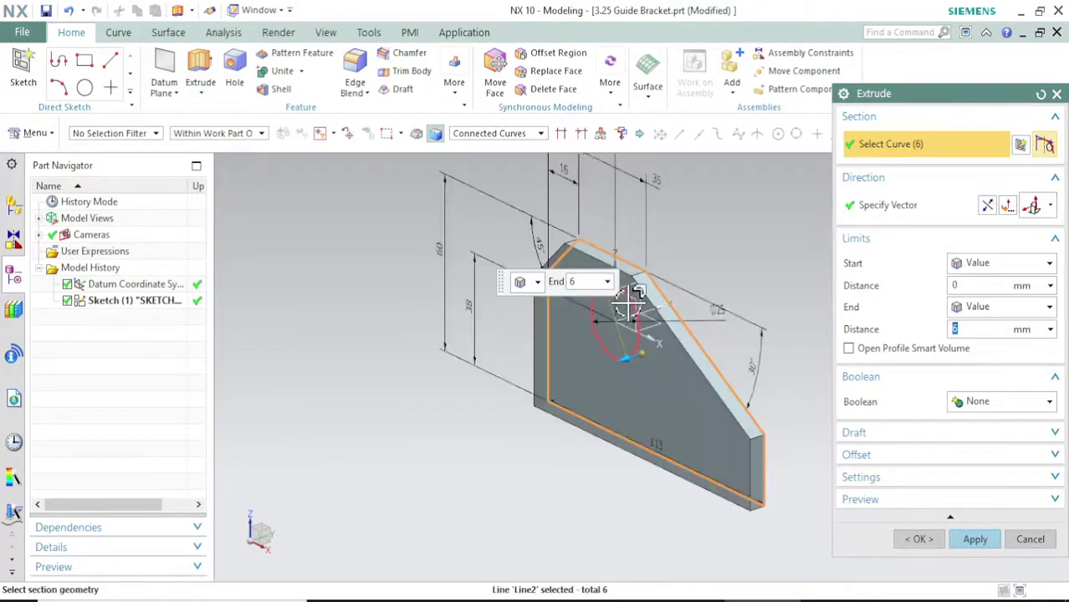
{"action": "left_click", "coordinate": [629, 306]}
Extrude the section symmetrically with a distance of 50/2 mm, taking the depth from the drawing and leaving the Boolean at None.
{"action": "left_click", "coordinate": [998, 263]}
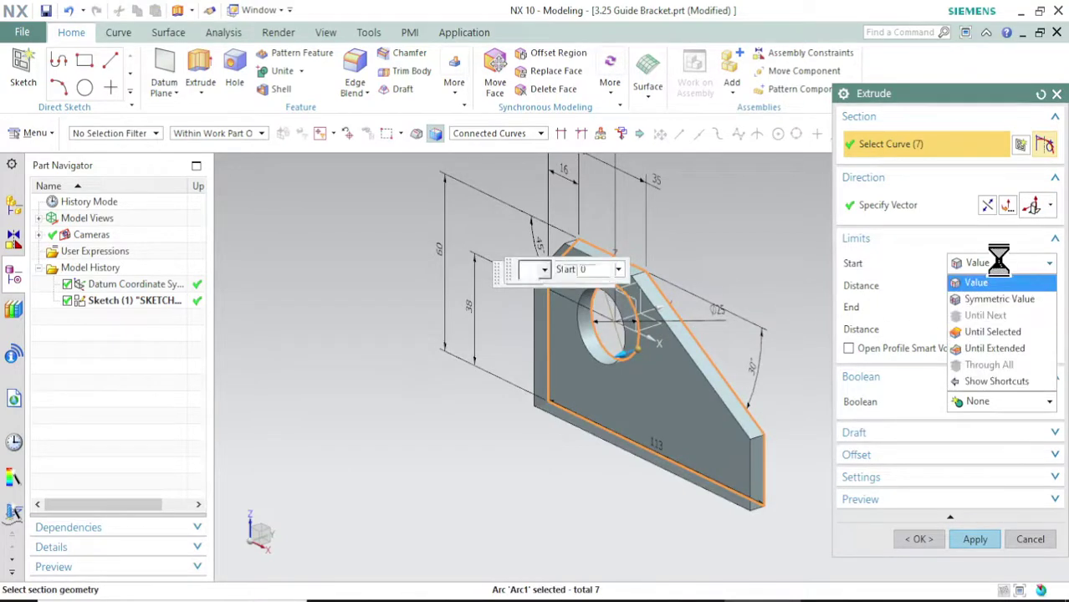
{"action": "left_click", "coordinate": [1004, 300]}
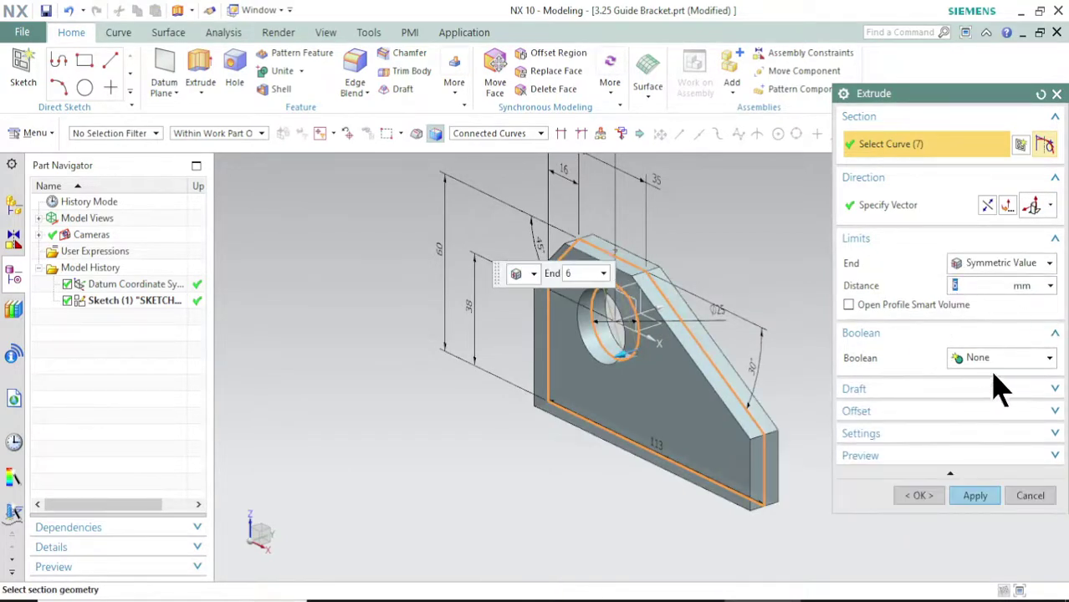
{"action": "key", "text": "alt+Tab"}
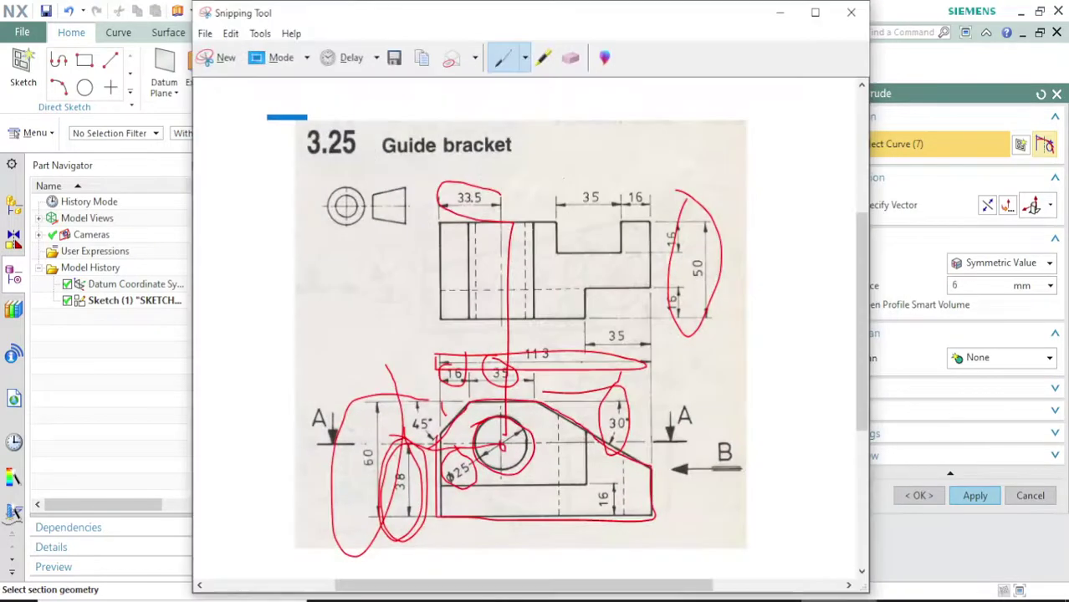
{"action": "key", "text": "alt+Tab"}
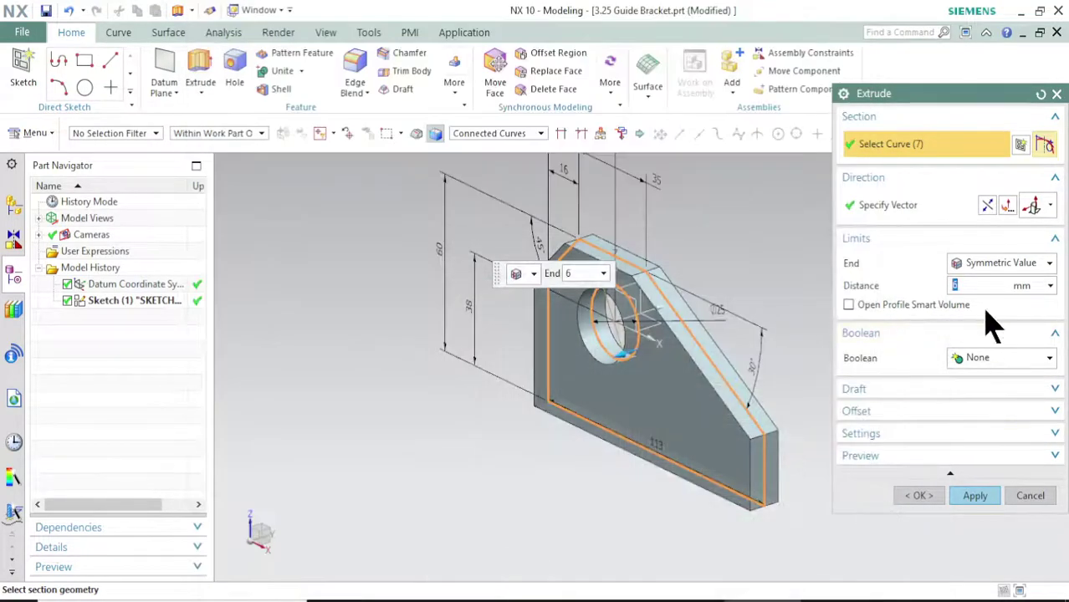
{"action": "key", "text": "Return"}
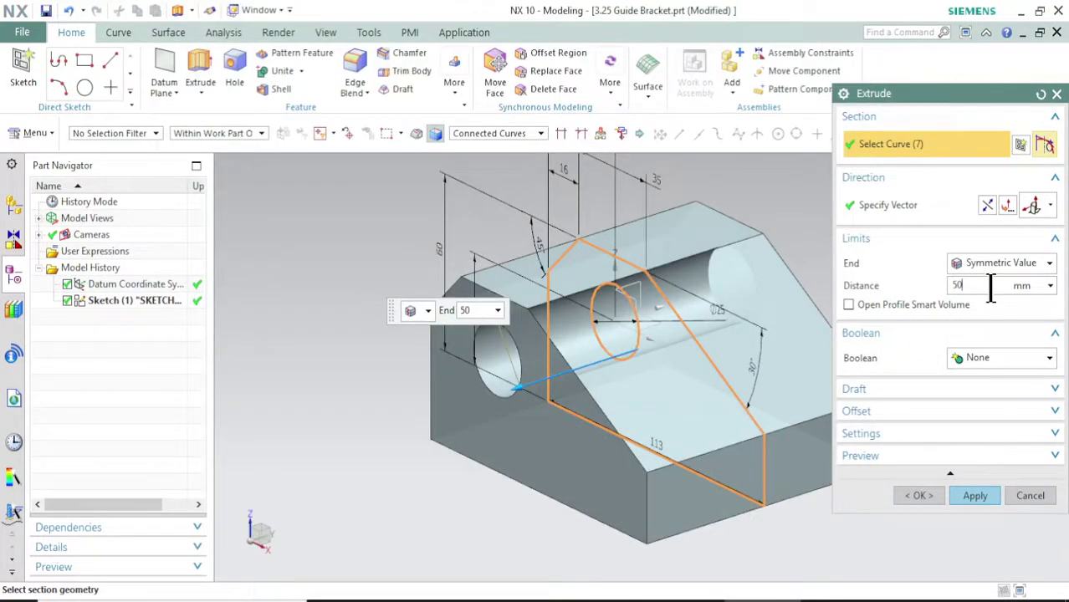
{"action": "type", "text": "/2"}
{"action": "key", "text": "Return"}
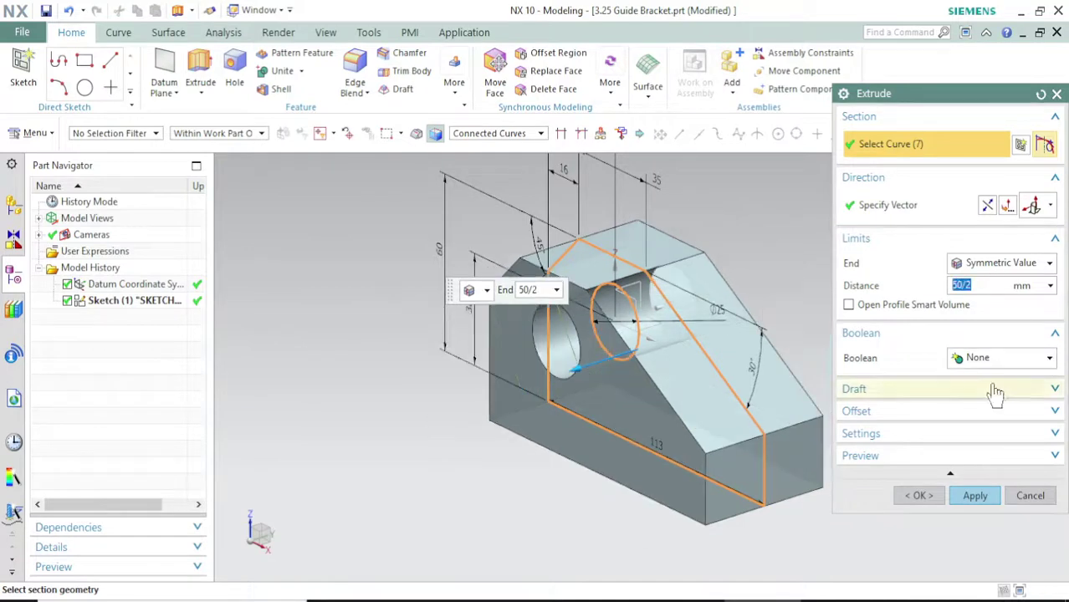
{"action": "left_click", "coordinate": [975, 496]}
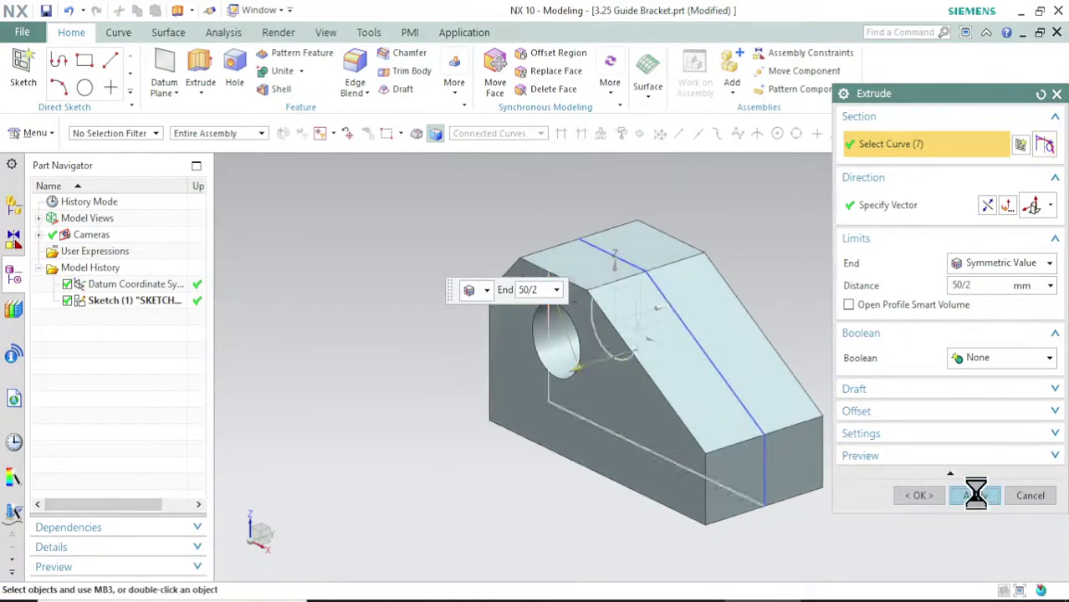
{"action": "left_click", "coordinate": [1030, 496]}
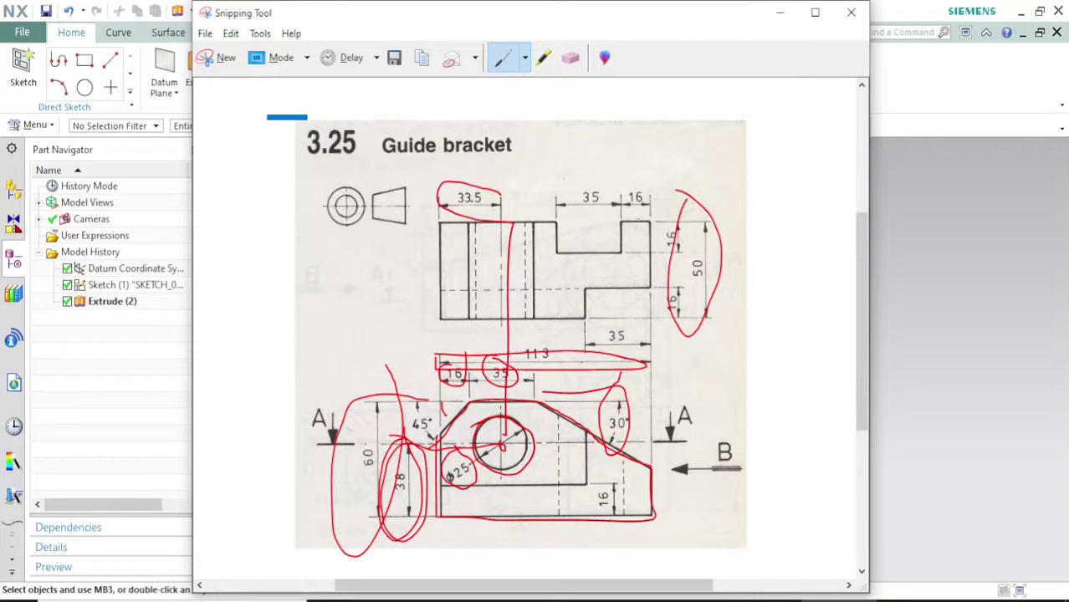
Return from the drawing to the model and start a new sketch on the bracket's flat top face.
{"action": "left_click", "coordinate": [780, 13]}
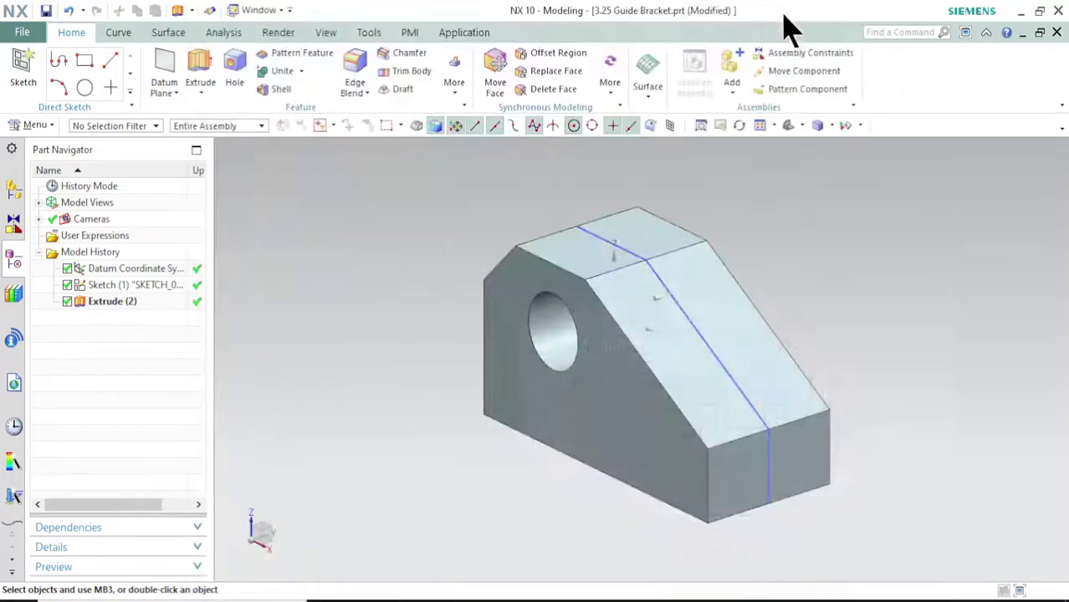
{"action": "left_click", "coordinate": [24, 67]}
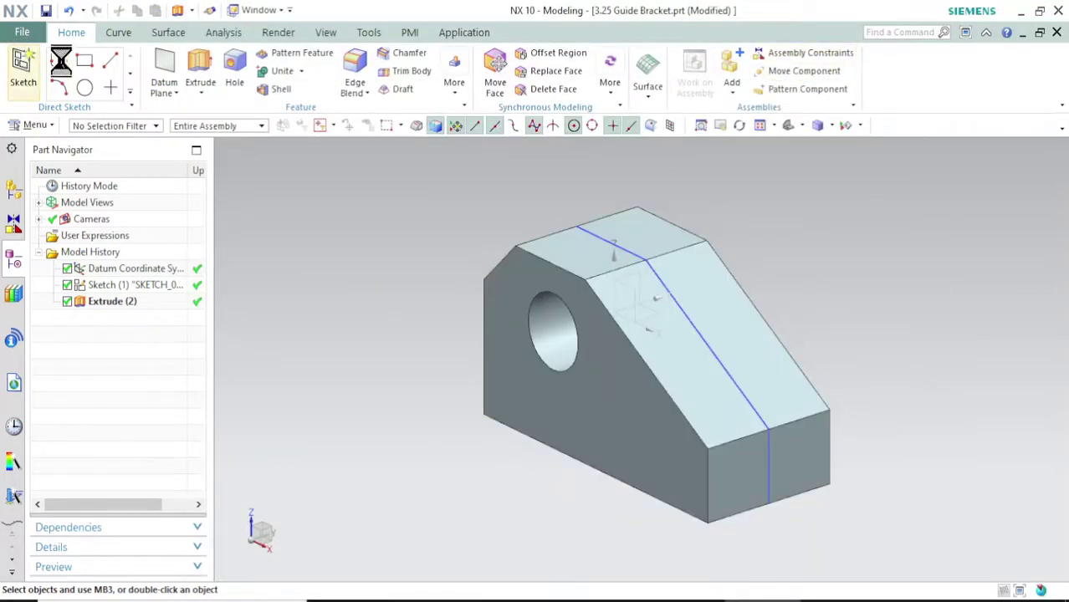
{"action": "left_click", "coordinate": [650, 232]}
{"action": "left_click", "coordinate": [962, 533]}
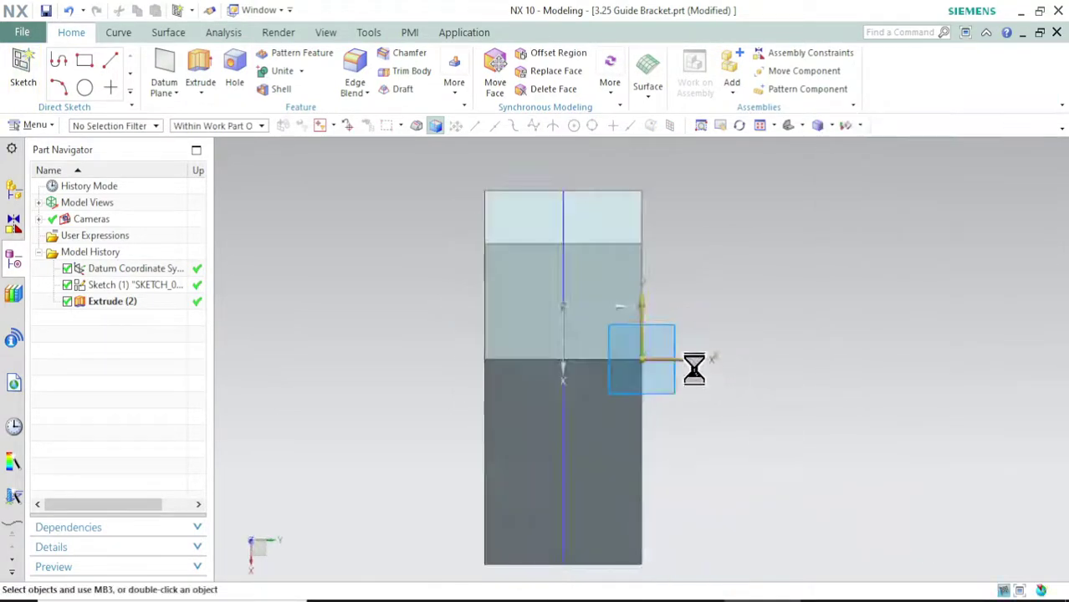
Undo the sketch just started on the bracket's top face.
{"action": "left_click", "coordinate": [801, 126]}
{"action": "left_click", "coordinate": [819, 125]}
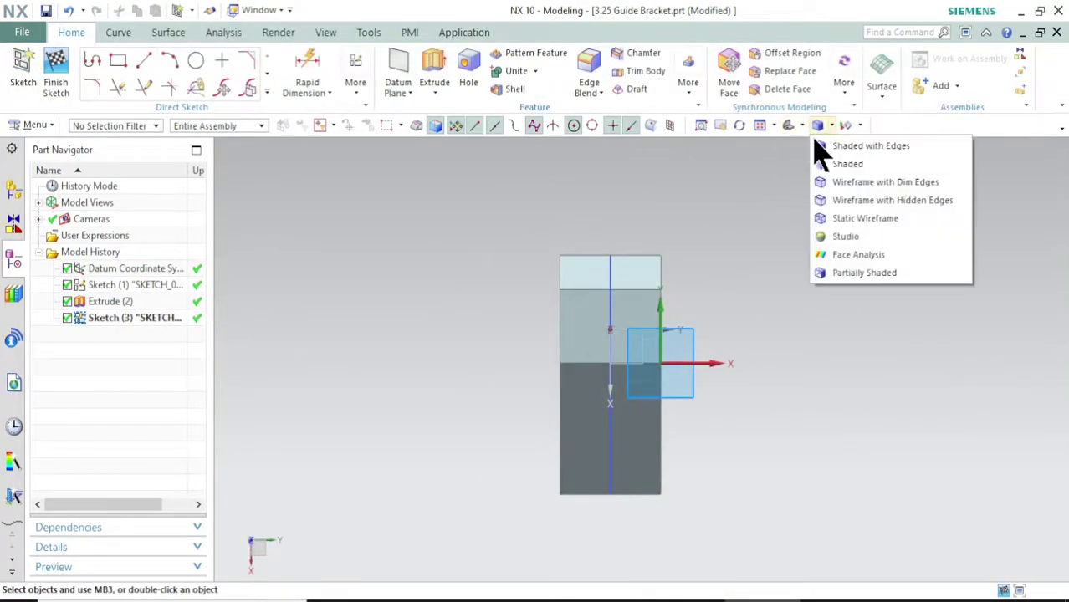
{"action": "left_click", "coordinate": [739, 126]}
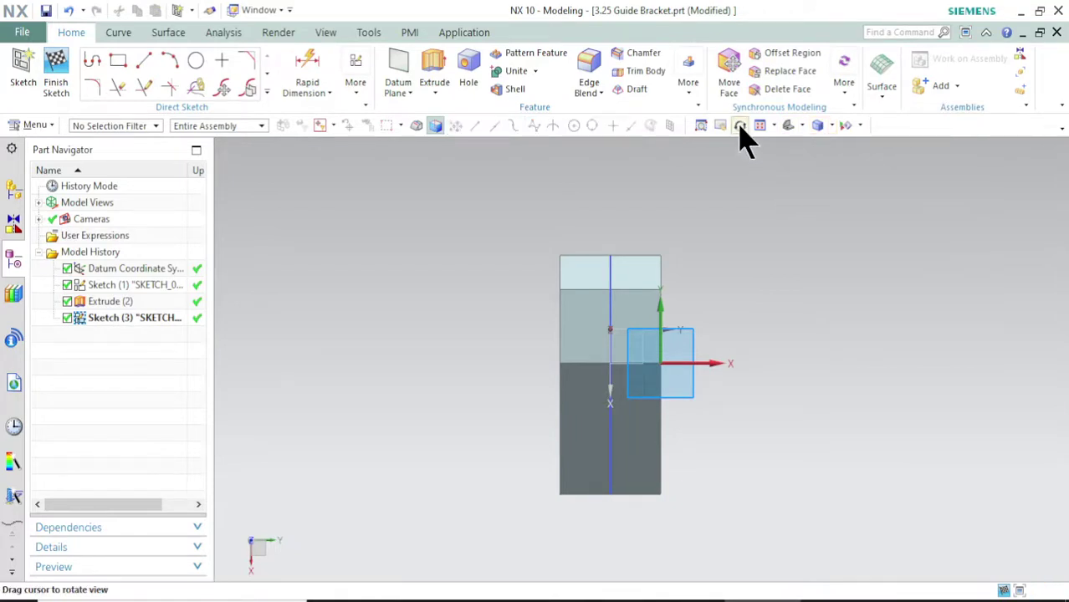
{"action": "mouse_move", "coordinate": [640, 251]}
{"action": "left_mouse_down"}
{"action": "mouse_move", "coordinate": [594, 248]}
{"action": "mouse_move", "coordinate": [620, 190]}
{"action": "mouse_move", "coordinate": [638, 195]}
{"action": "mouse_move", "coordinate": [643, 242]}
{"action": "left_mouse_up"}
{"action": "key", "text": "ctrl+z"}
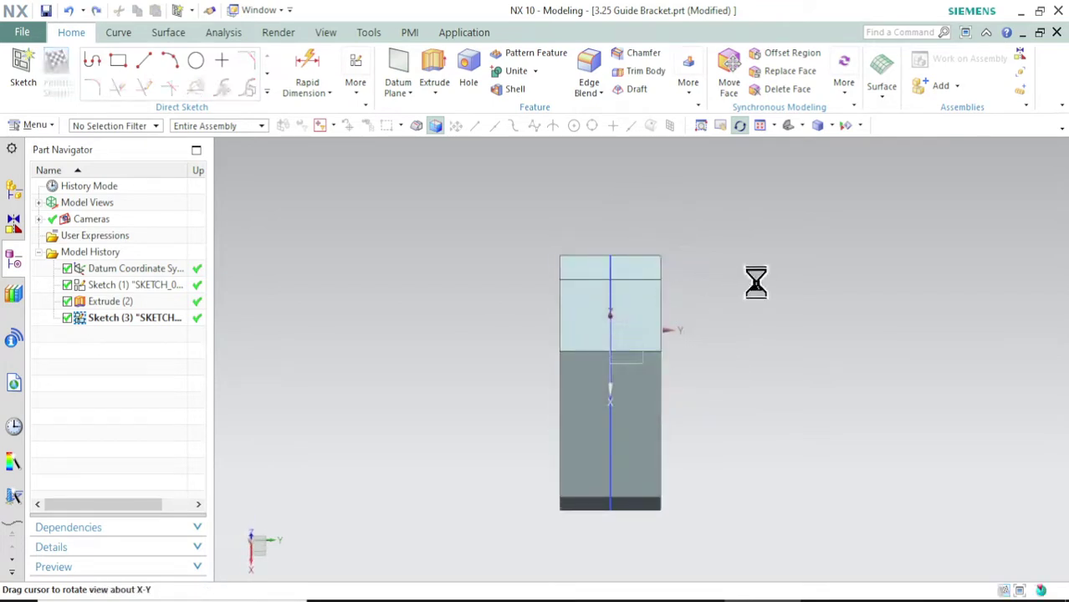
Create a new on-plane sketch on the bracket's short flat top face, with the bracket's length running horizontally.
{"action": "left_click", "coordinate": [801, 126]}
{"action": "left_click", "coordinate": [842, 175]}
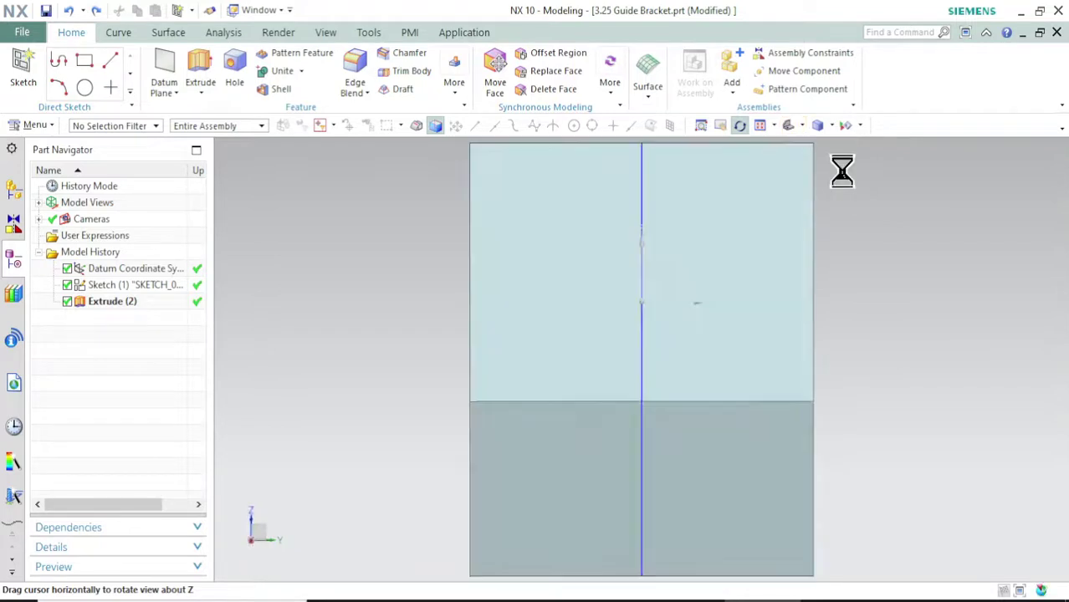
{"action": "left_click", "coordinate": [802, 126]}
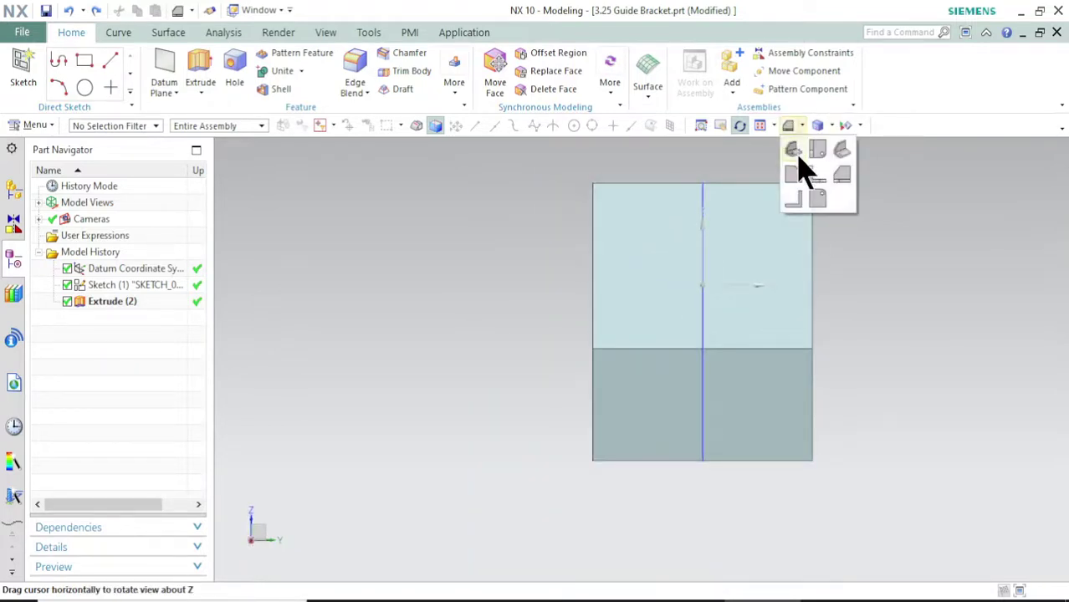
{"action": "left_click", "coordinate": [804, 171]}
{"action": "left_click", "coordinate": [802, 126]}
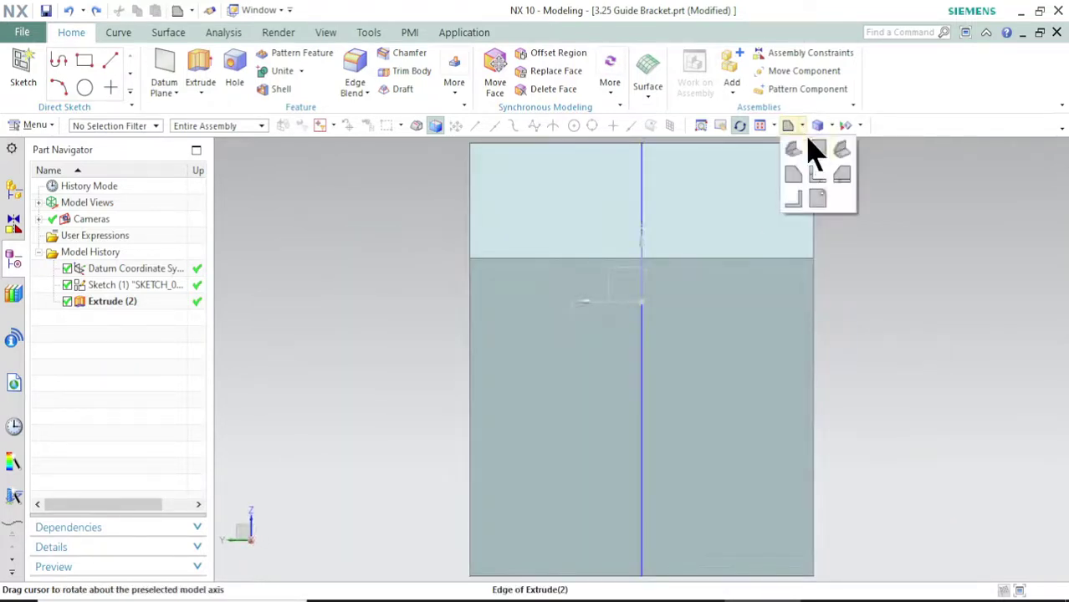
{"action": "left_click", "coordinate": [819, 176]}
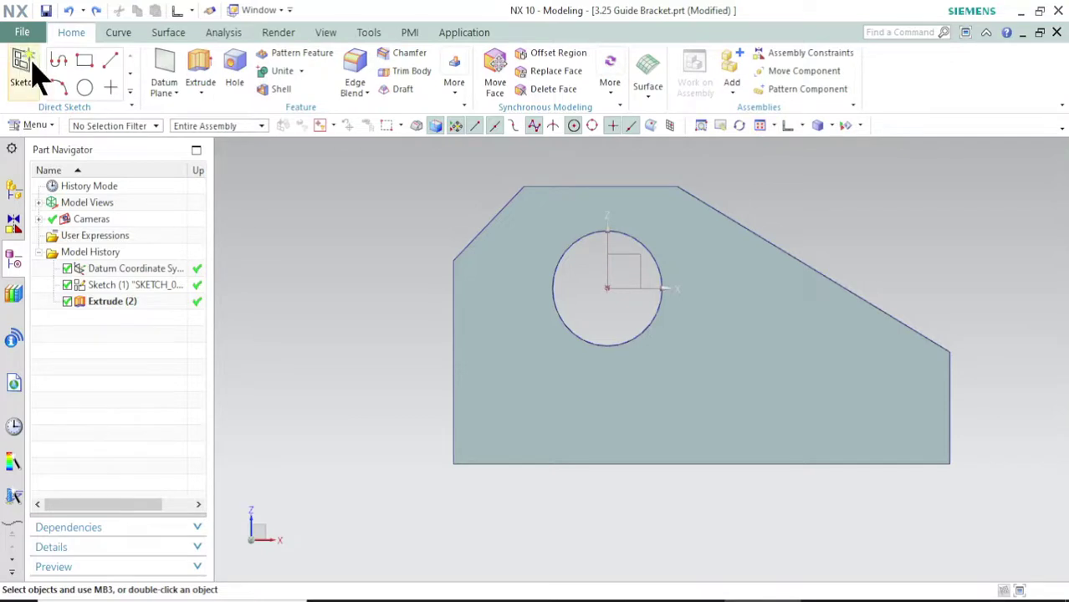
{"action": "left_click", "coordinate": [31, 73]}
{"action": "middle_click_drag", "start_coordinate": [439, 215], "coordinate": [428, 276]}
{"action": "left_click", "coordinate": [625, 229]}
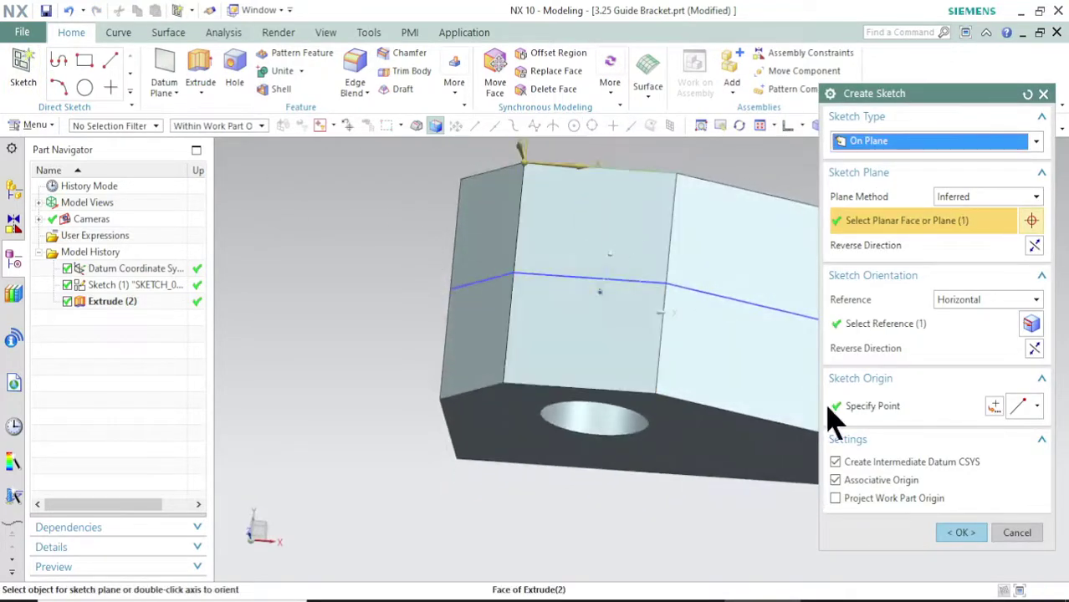
{"action": "left_click", "coordinate": [959, 533]}
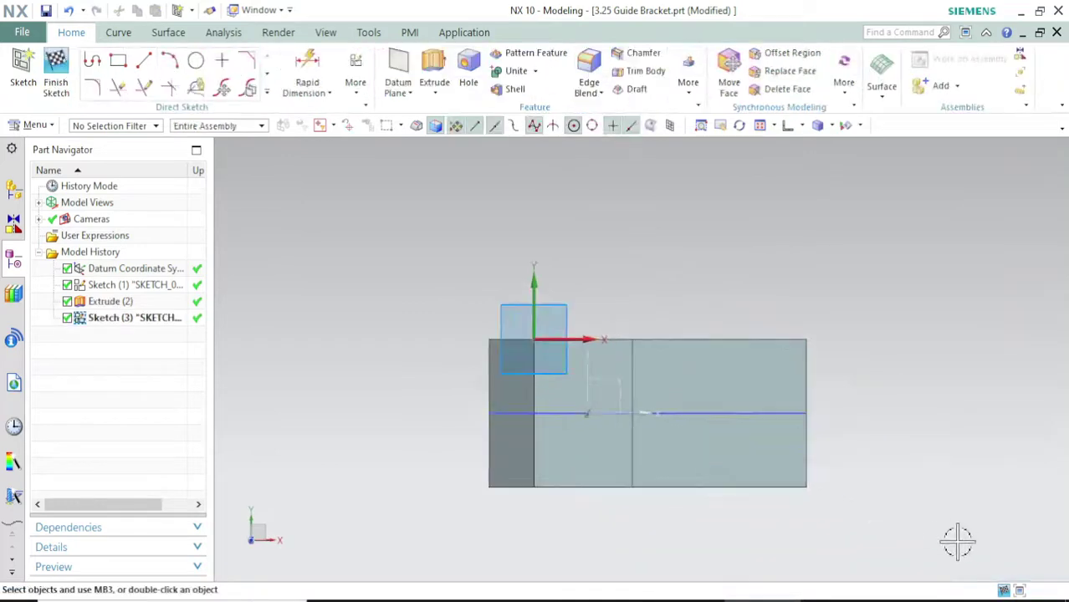
Consult the drawing and sketch a closed rectangle about 39 by 30 mm across the body's back edge with the Profile tool.
{"action": "key", "text": "alt+Tab"}
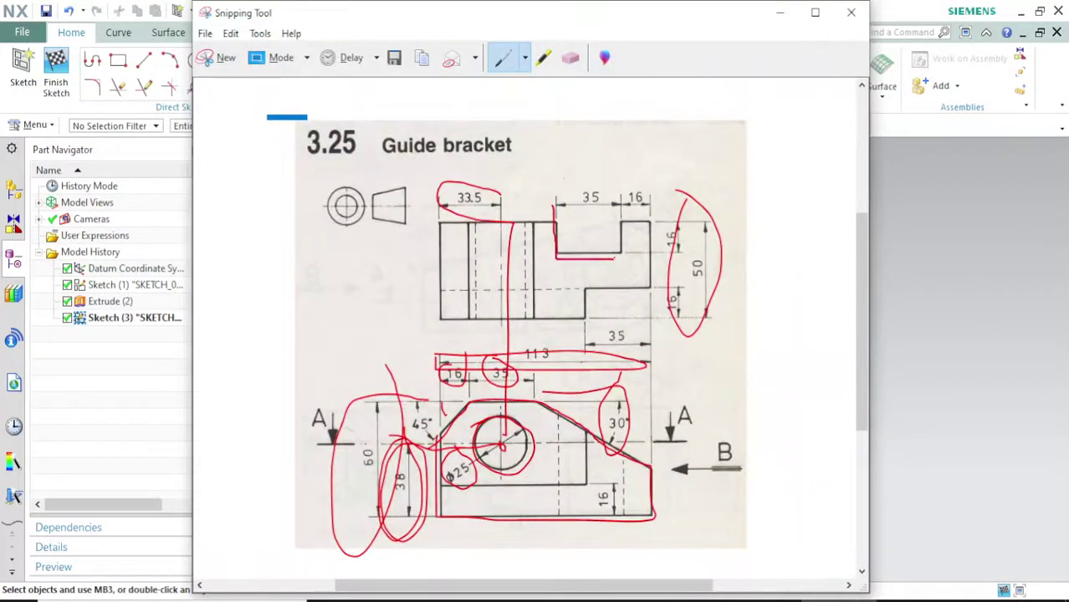
{"action": "left_click", "coordinate": [778, 12]}
{"action": "left_click", "coordinate": [93, 61]}
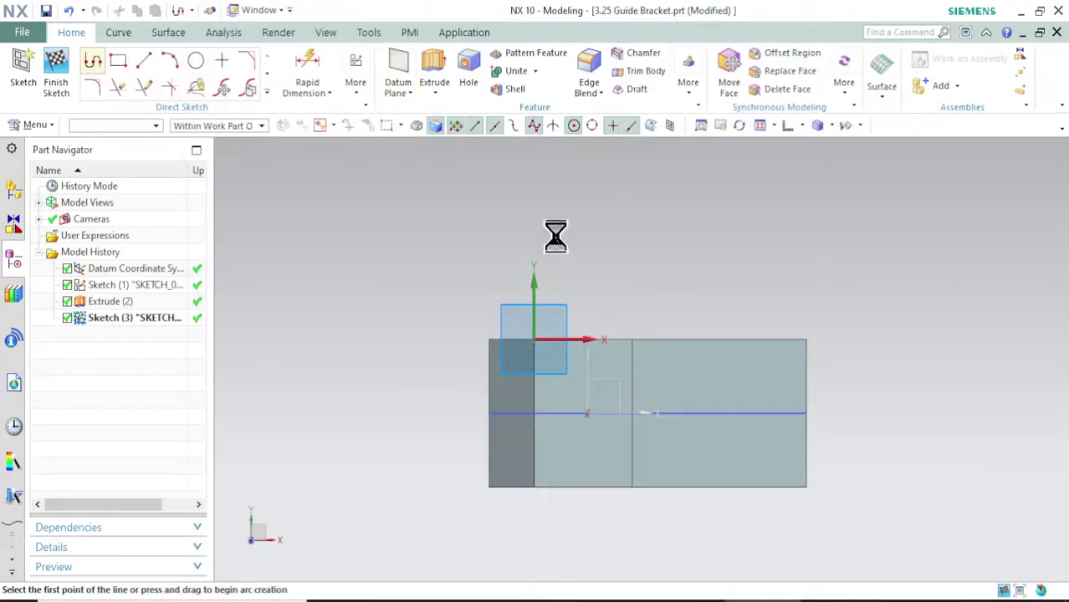
{"action": "left_click", "coordinate": [657, 293]}
{"action": "left_click", "coordinate": [660, 381]}
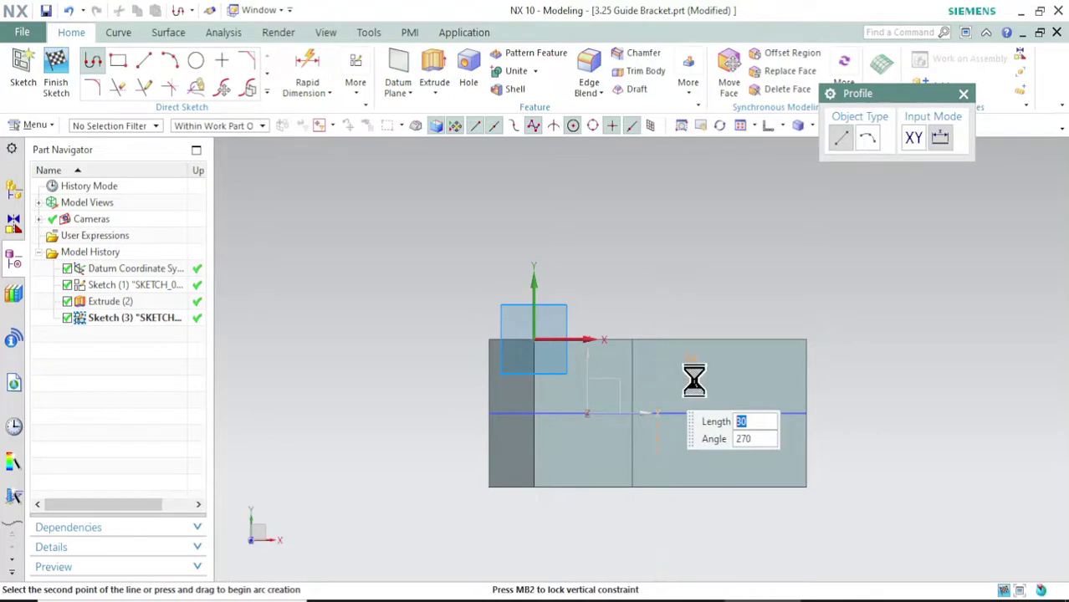
{"action": "left_click", "coordinate": [766, 381]}
{"action": "left_click", "coordinate": [766, 292]}
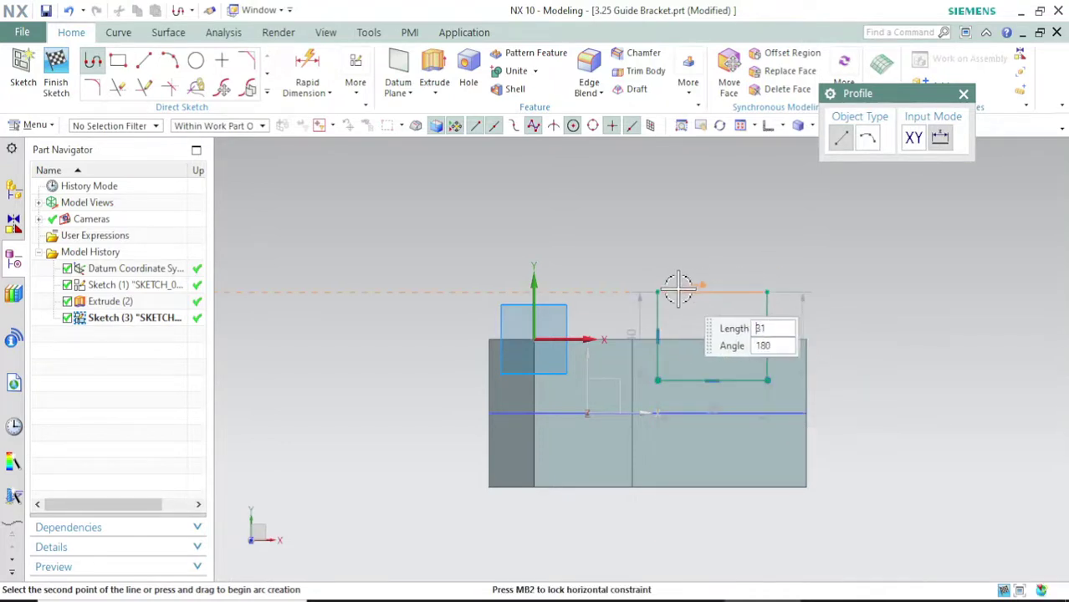
{"action": "left_click", "coordinate": [657, 292]}
{"action": "key", "text": "Escape"}
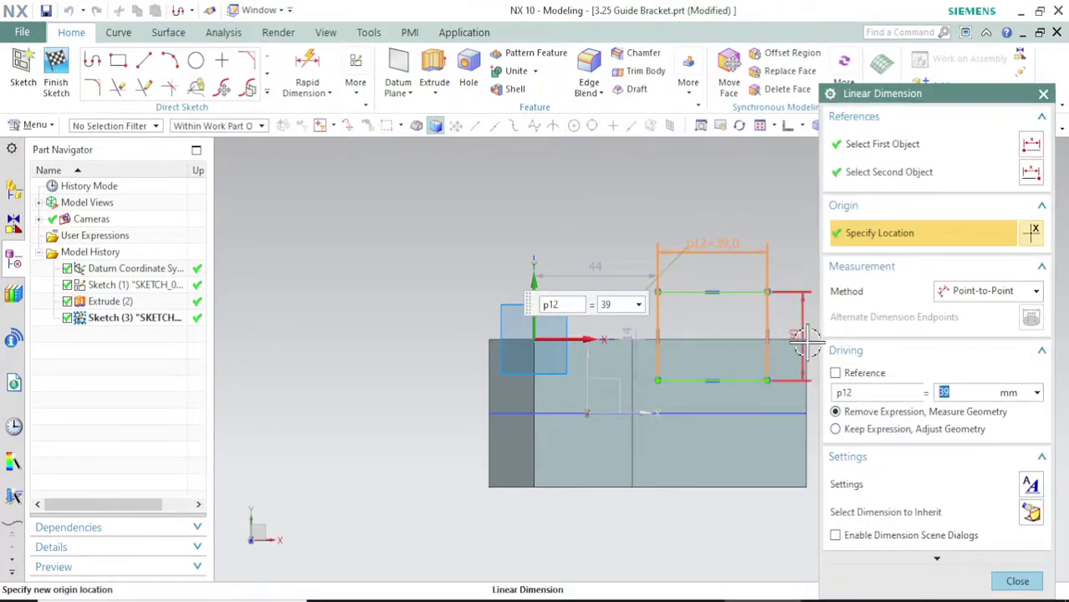
Set the rectangle's width to 35 mm.
{"action": "type", "text": "3"}
{"action": "key", "text": "Return"}
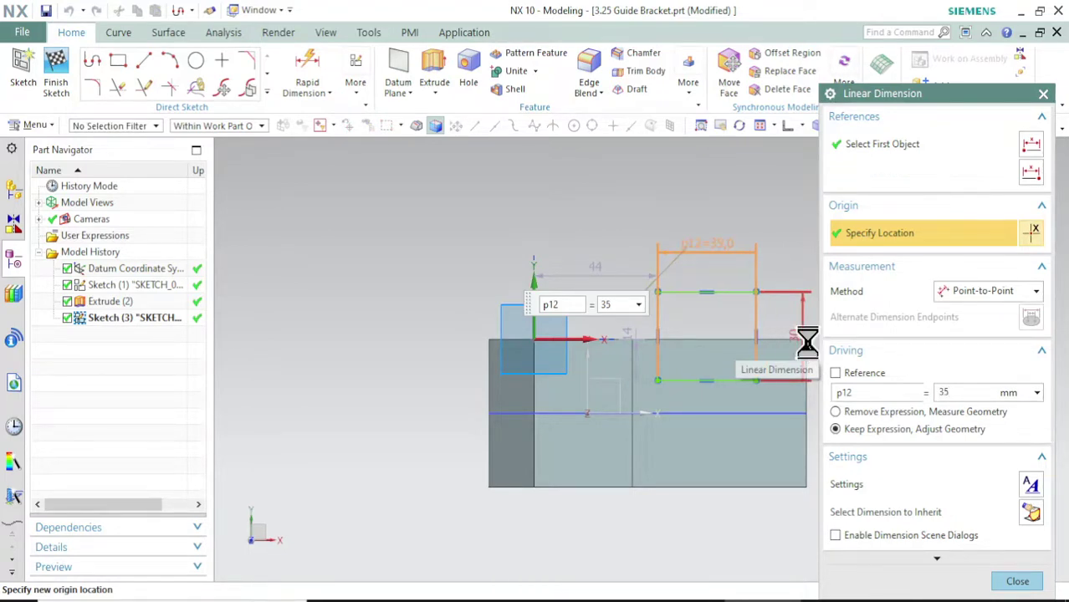
{"action": "middle_click", "coordinate": [807, 342]}
Dimension the rectangle's side nearest the low end of the bracket at 16 mm from the body's end edge.
{"action": "scroll", "coordinate": [811, 341], "scroll_direction": "up", "scroll_amount": 3}
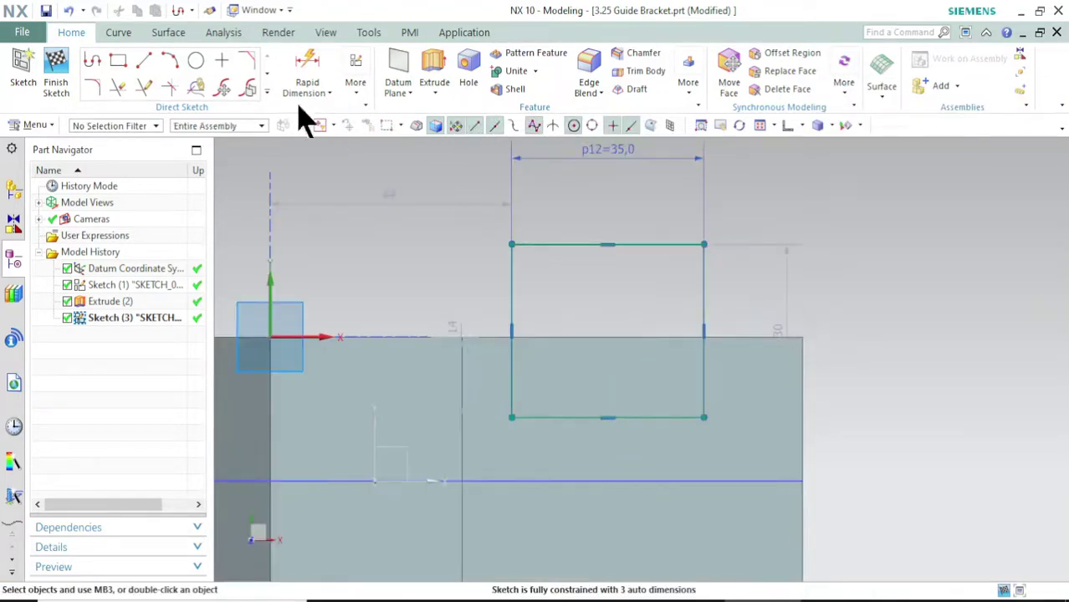
{"action": "left_click", "coordinate": [308, 63]}
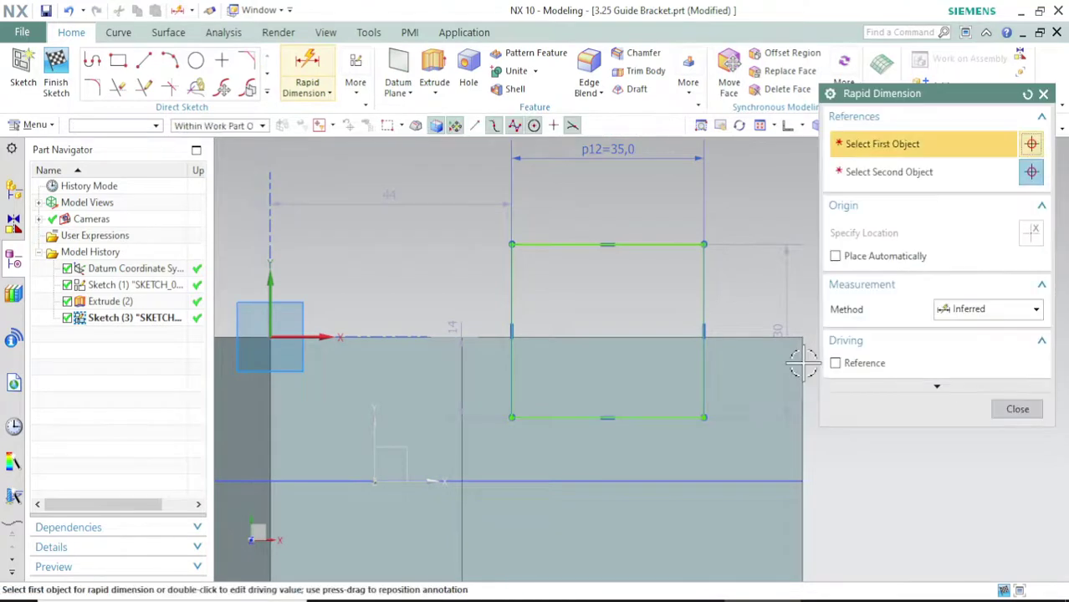
{"action": "left_click", "coordinate": [704, 364]}
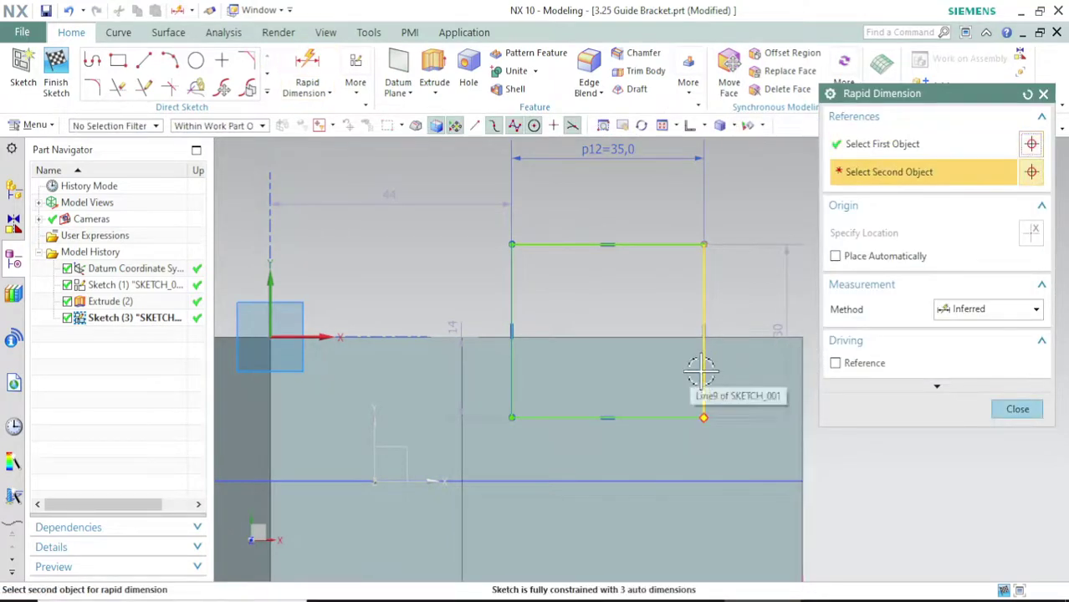
{"action": "left_click", "coordinate": [700, 390]}
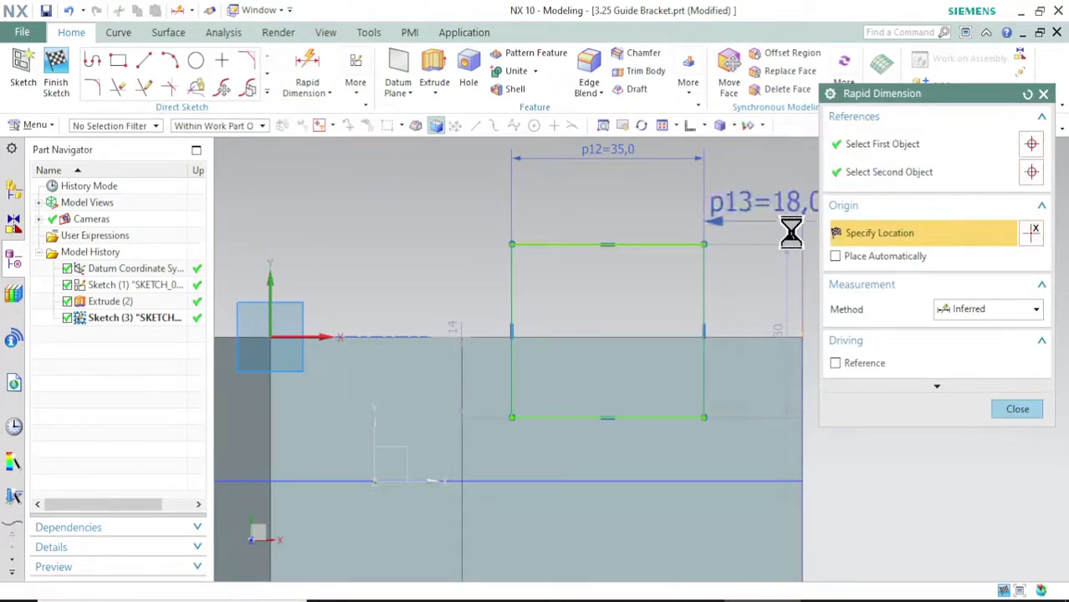
{"action": "left_click", "coordinate": [787, 231]}
{"action": "type", "text": "16"}
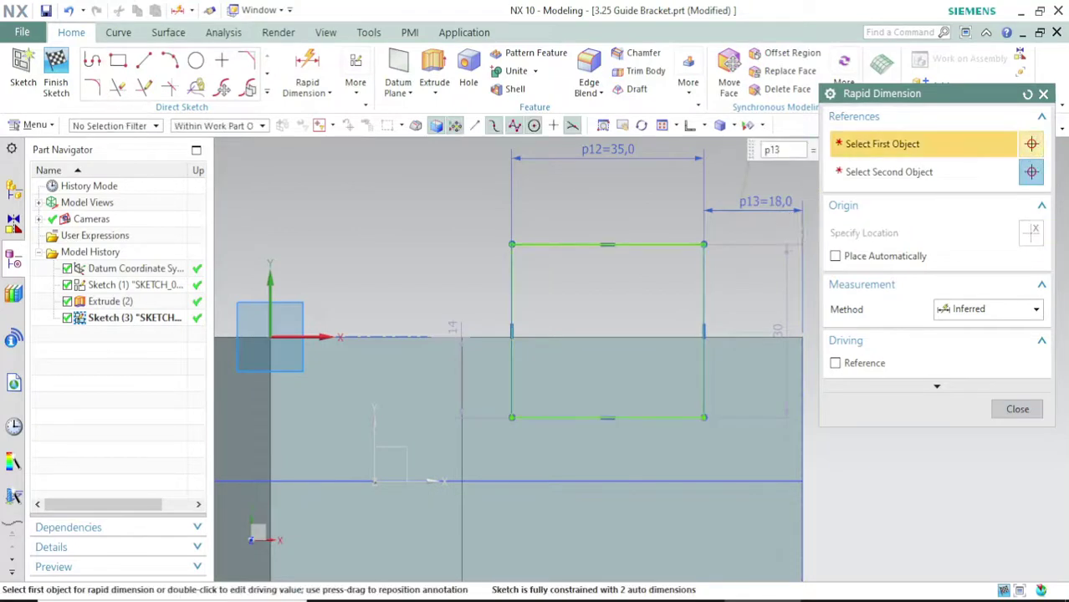
{"action": "key", "text": "Return"}
{"action": "key", "text": "Escape"}
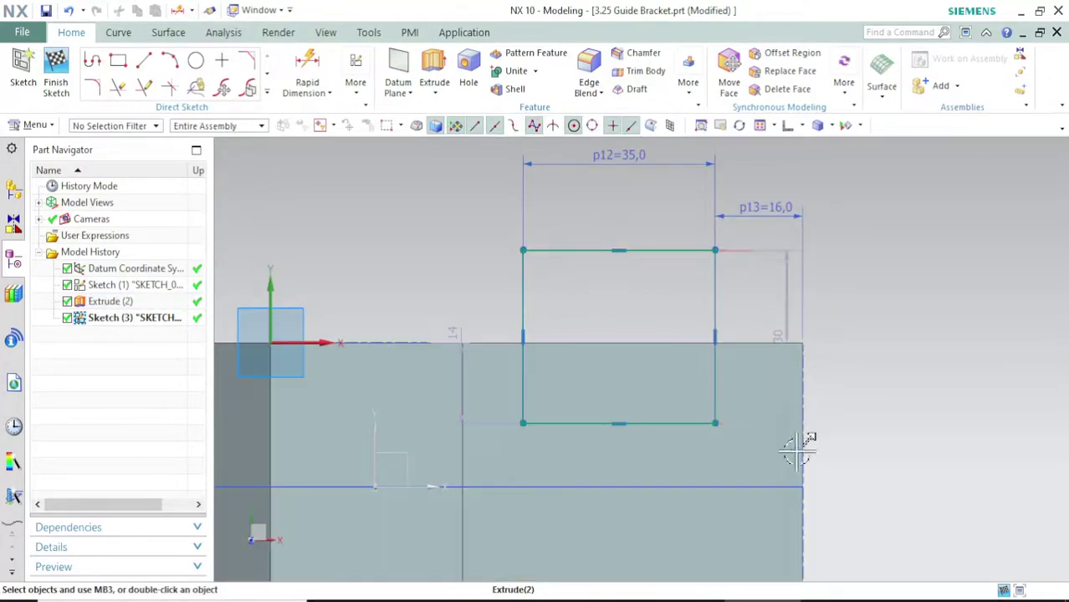
Check the slot on the drawing and move the rectangle's outer line onto the body's back edge so they are collinear.
{"action": "left_click", "coordinate": [838, 600]}
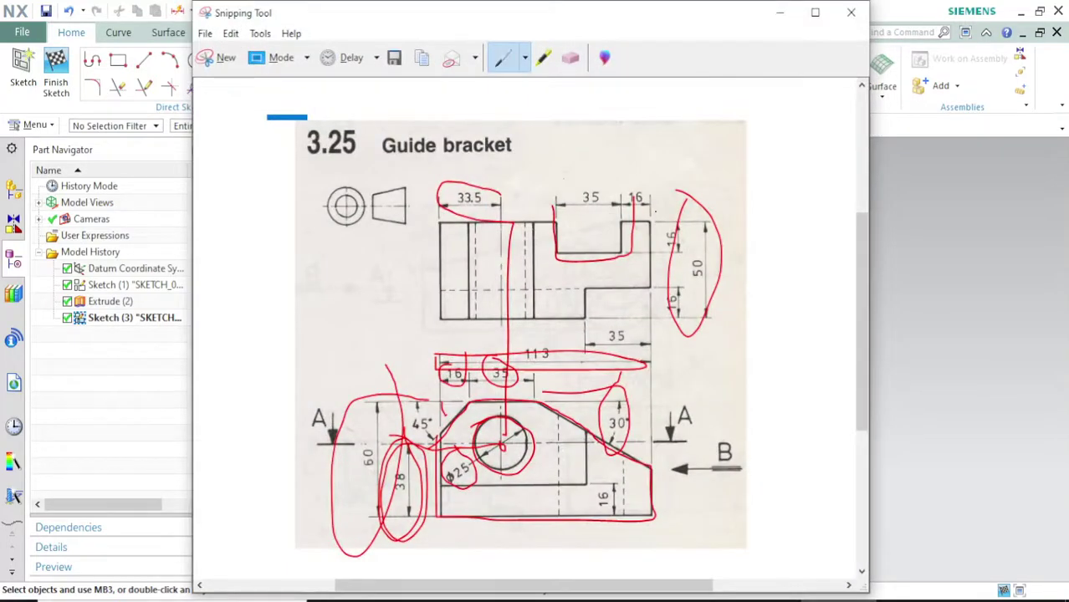
{"action": "left_click", "coordinate": [779, 11]}
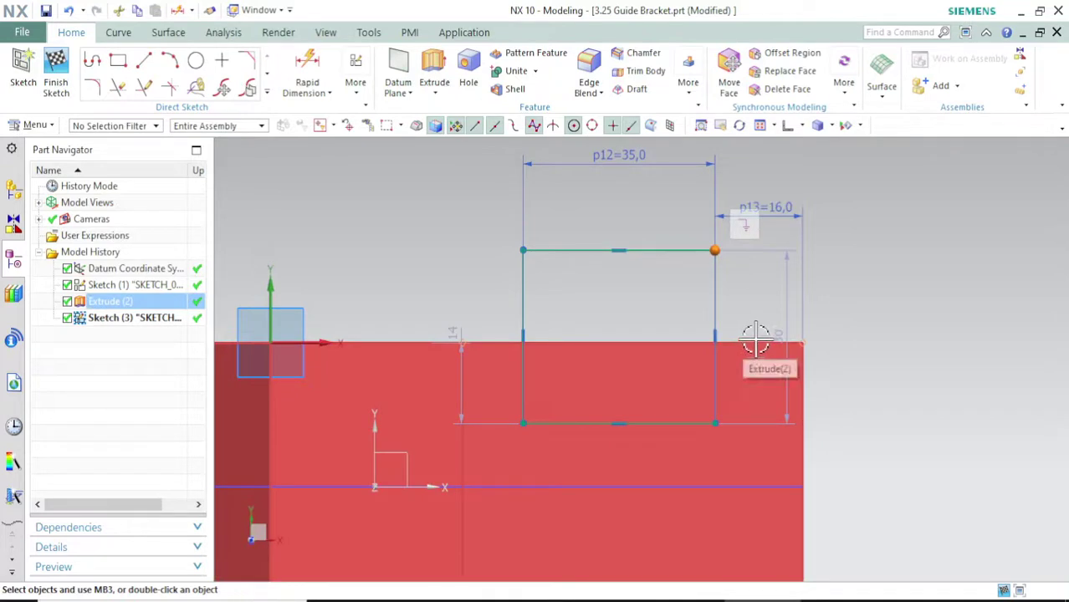
{"action": "key", "text": "Escape"}
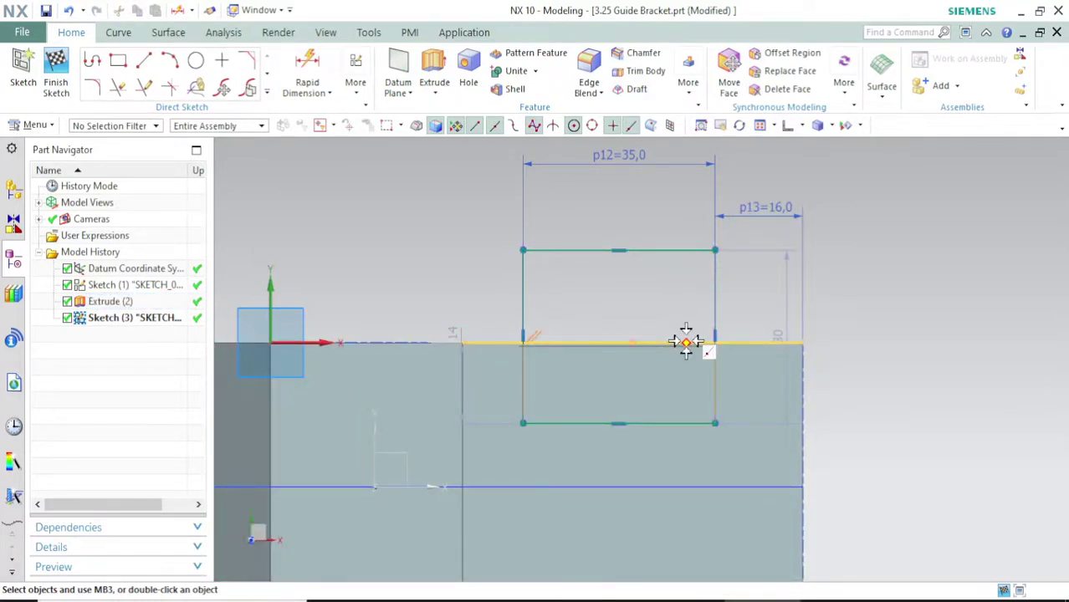
{"action": "left_click_drag", "start_coordinate": [686, 342], "coordinate": [703, 322]}
Move the rectangle's depth dimension outside the body and set it to 16 mm.
{"action": "scroll", "coordinate": [742, 365], "scroll_direction": "up", "scroll_amount": 2}
{"action": "scroll", "coordinate": [743, 357], "scroll_direction": "up", "scroll_amount": 1}
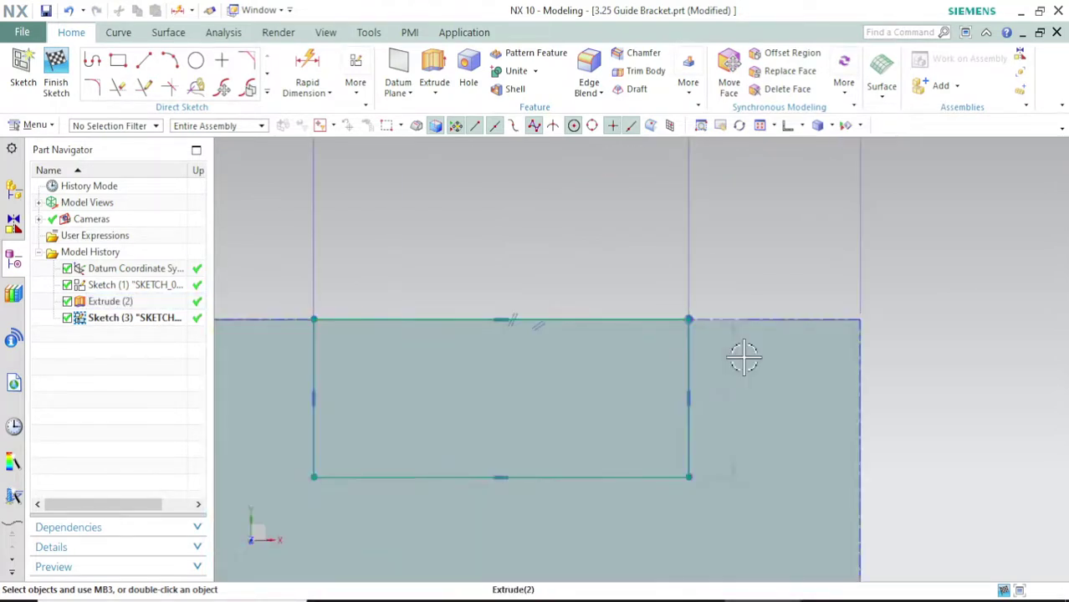
{"action": "left_click_drag", "start_coordinate": [729, 390], "coordinate": [893, 394]}
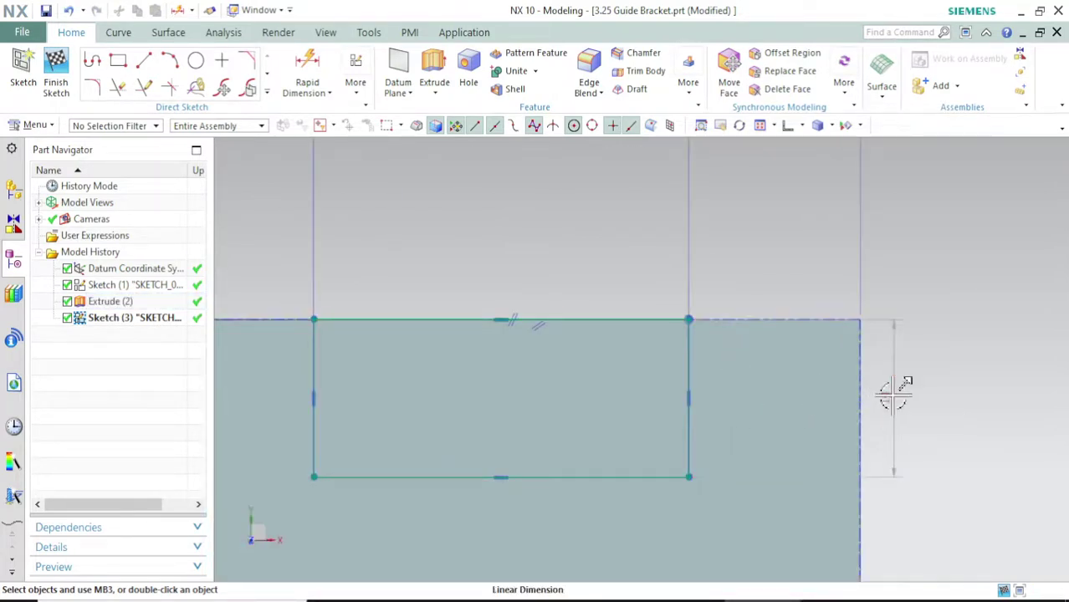
{"action": "double_click", "coordinate": [894, 391]}
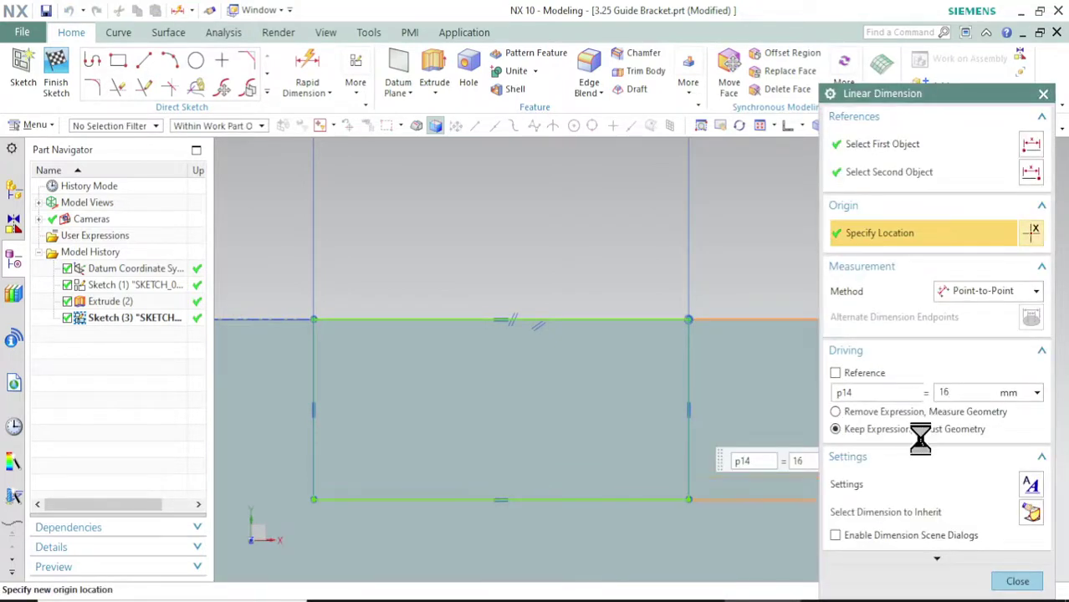
{"action": "left_click", "coordinate": [1012, 579]}
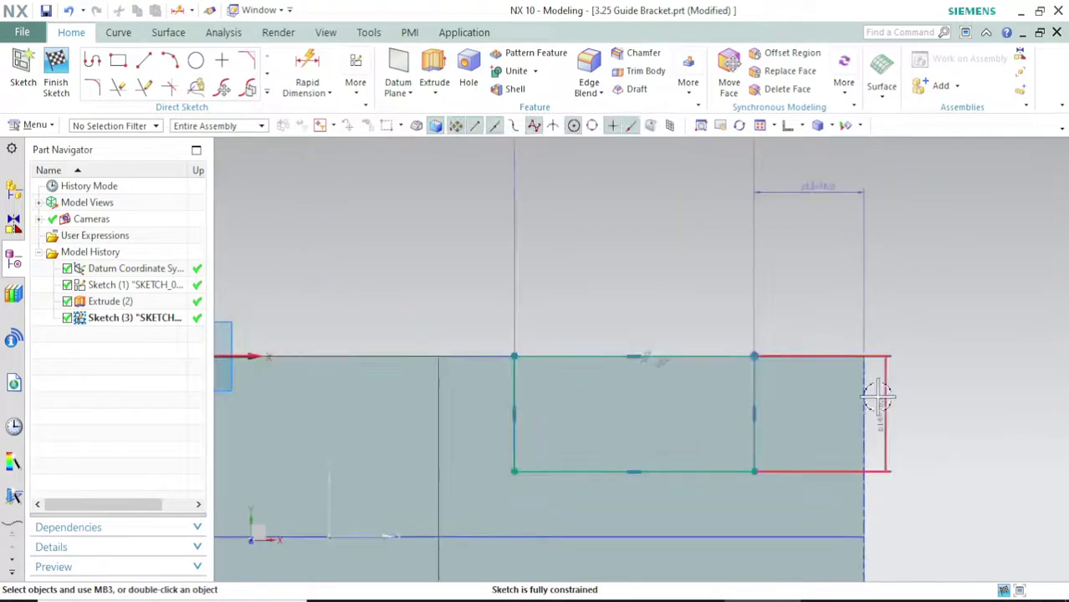
Finish the slot sketch and show the bracket in a 3D pictorial view.
{"action": "scroll", "coordinate": [828, 402], "scroll_direction": "down", "scroll_amount": 2}
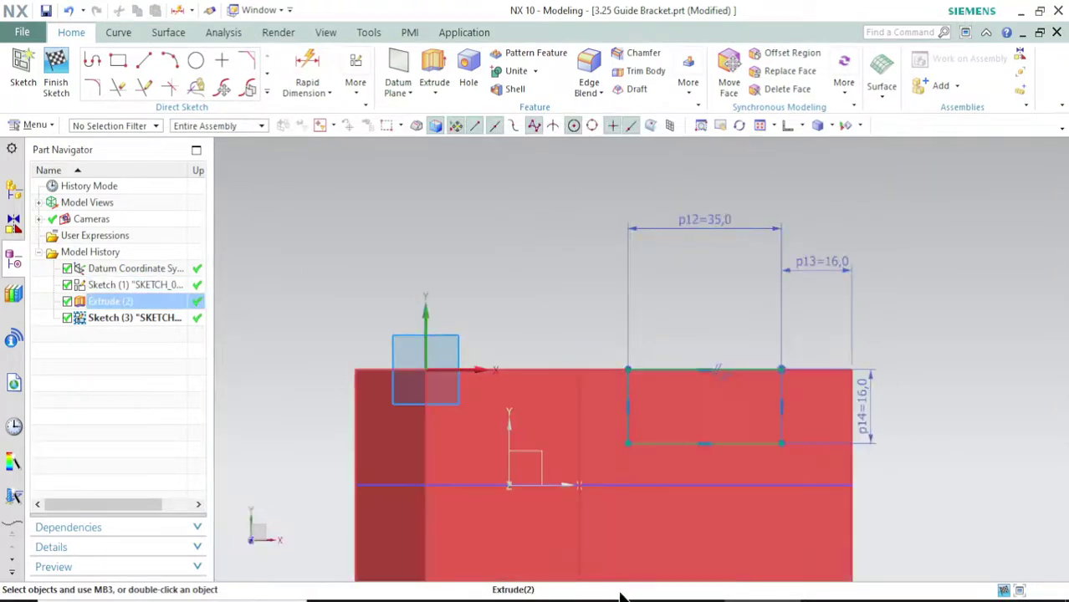
{"action": "scroll", "coordinate": [530, 323], "scroll_direction": "down", "scroll_amount": 1}
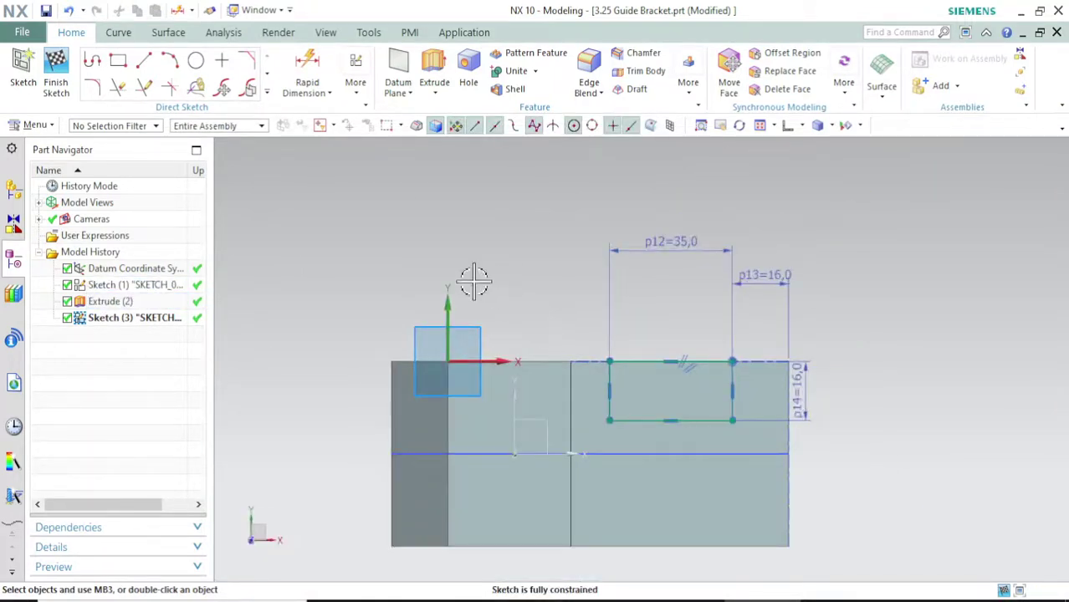
{"action": "left_click", "coordinate": [56, 84]}
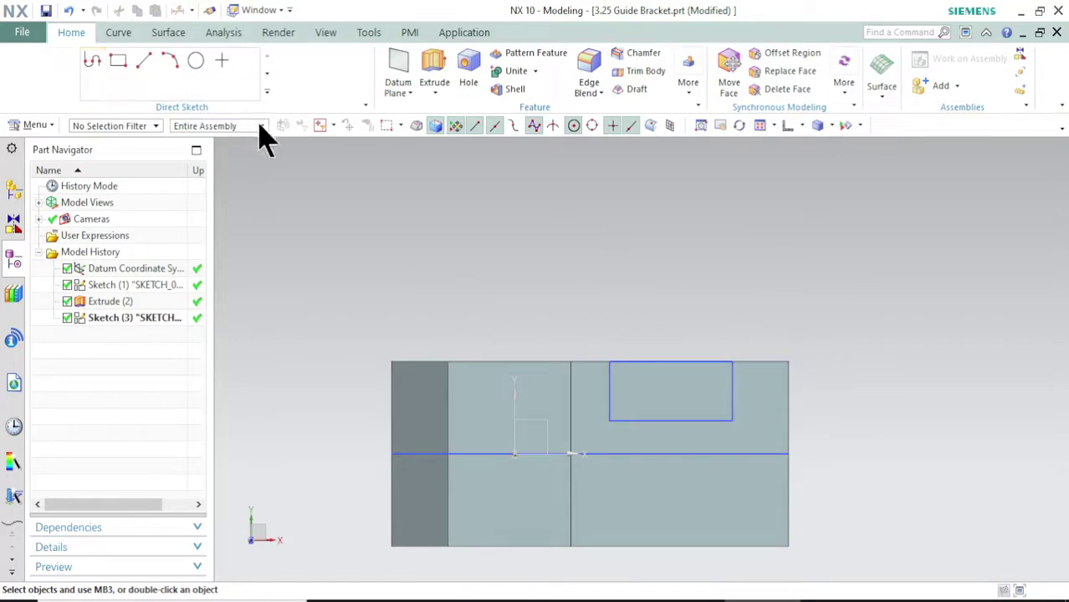
{"action": "left_click", "coordinate": [801, 126]}
{"action": "left_click", "coordinate": [795, 151]}
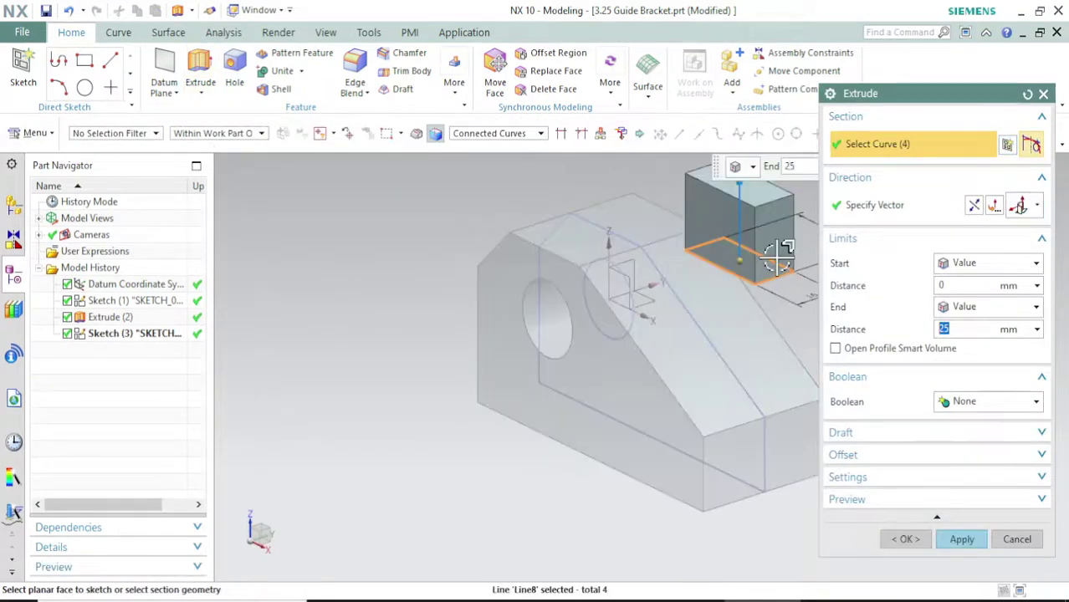
Subtract the slot rectangle from the body with an extrude that ends at the selected bottom face.
{"action": "left_click", "coordinate": [1023, 403]}
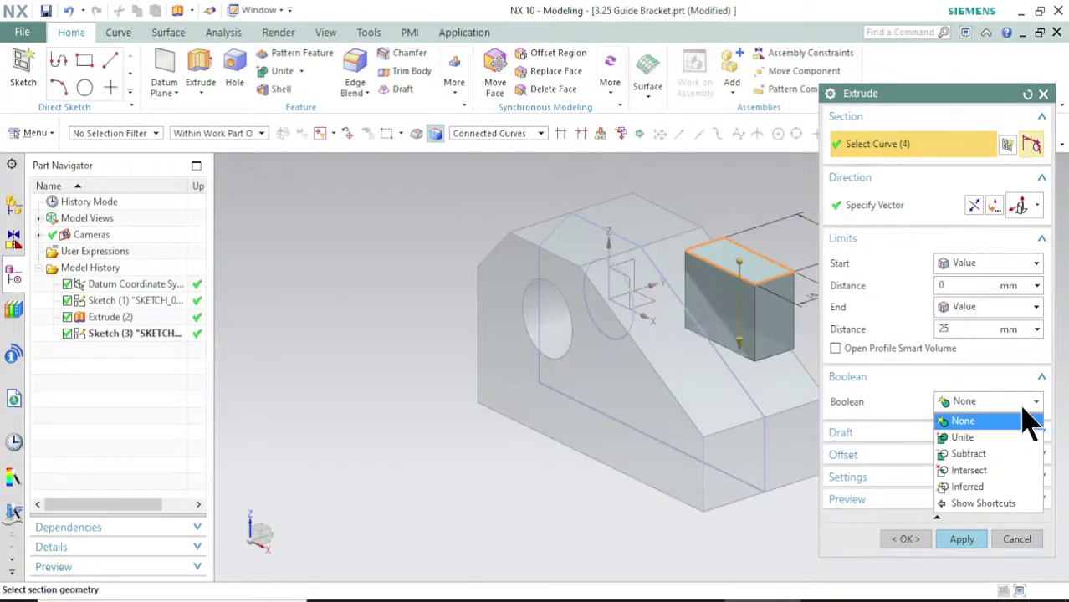
{"action": "left_click", "coordinate": [1008, 451]}
{"action": "left_click", "coordinate": [1036, 307]}
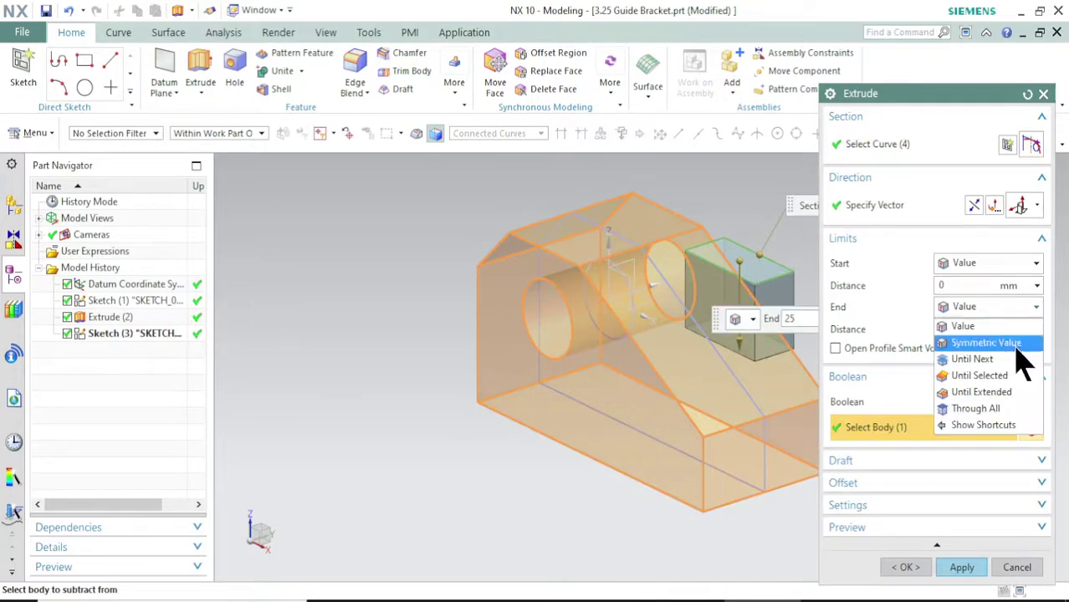
{"action": "left_click", "coordinate": [979, 376]}
{"action": "middle_click_drag", "start_coordinate": [747, 400], "coordinate": [701, 343]}
{"action": "left_click", "coordinate": [701, 343]}
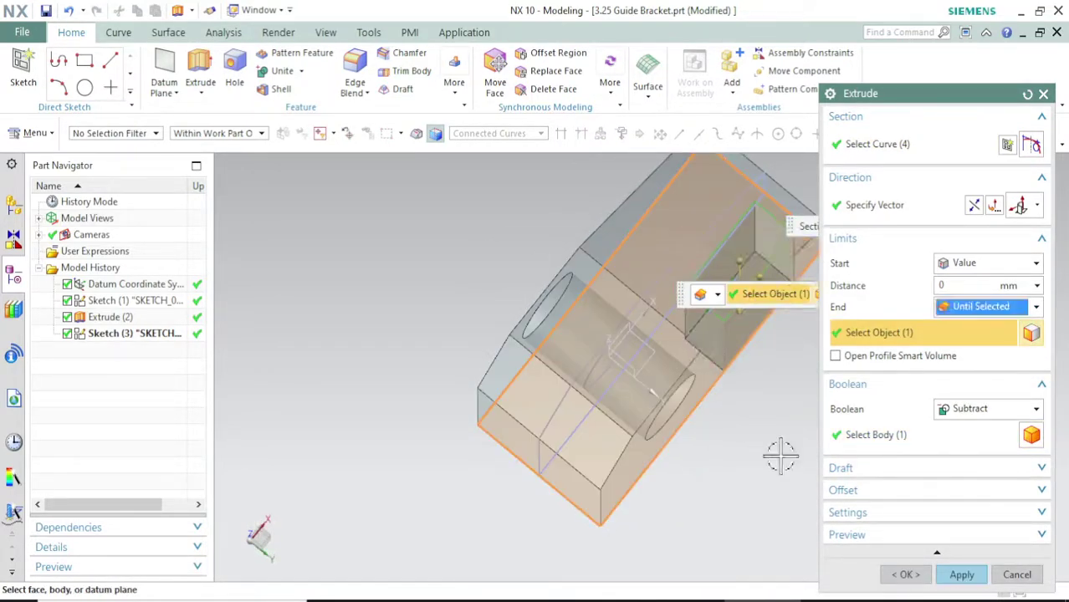
{"action": "left_click", "coordinate": [962, 575]}
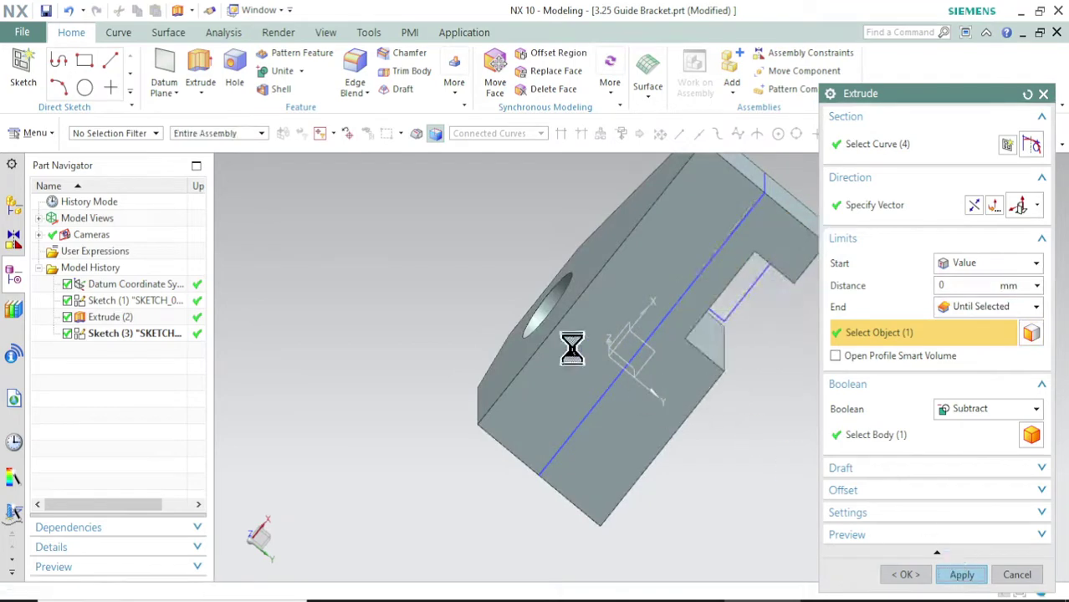
{"action": "middle_click_drag", "start_coordinate": [490, 238], "coordinate": [523, 368]}
{"action": "left_click", "coordinate": [1018, 574]}
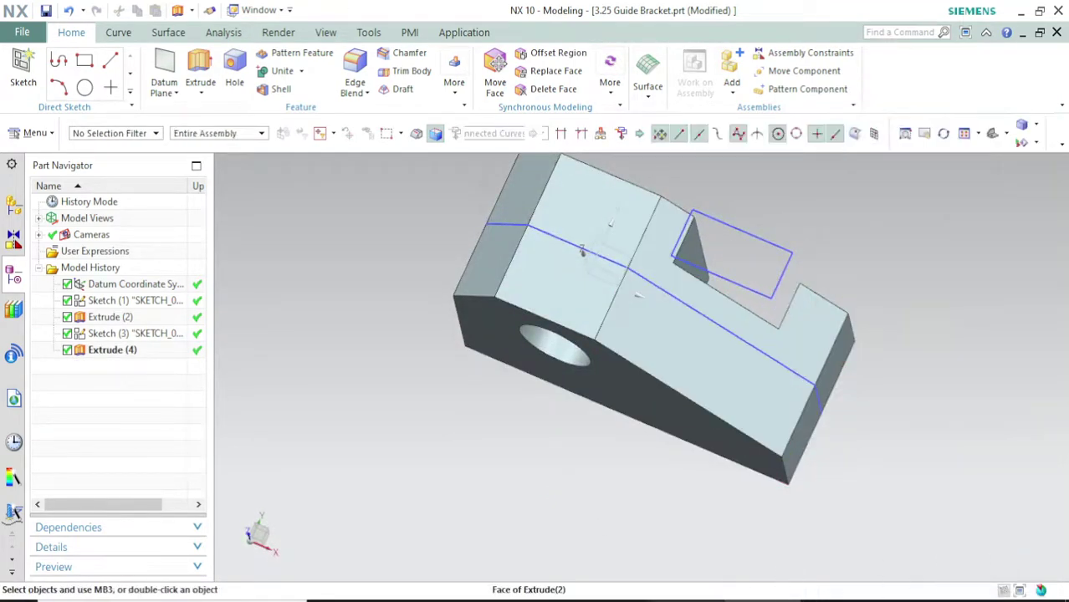
Check the corner notch on the drawing and start a sketch on the bracket's flat top face.
{"action": "key", "text": "alt+Tab"}
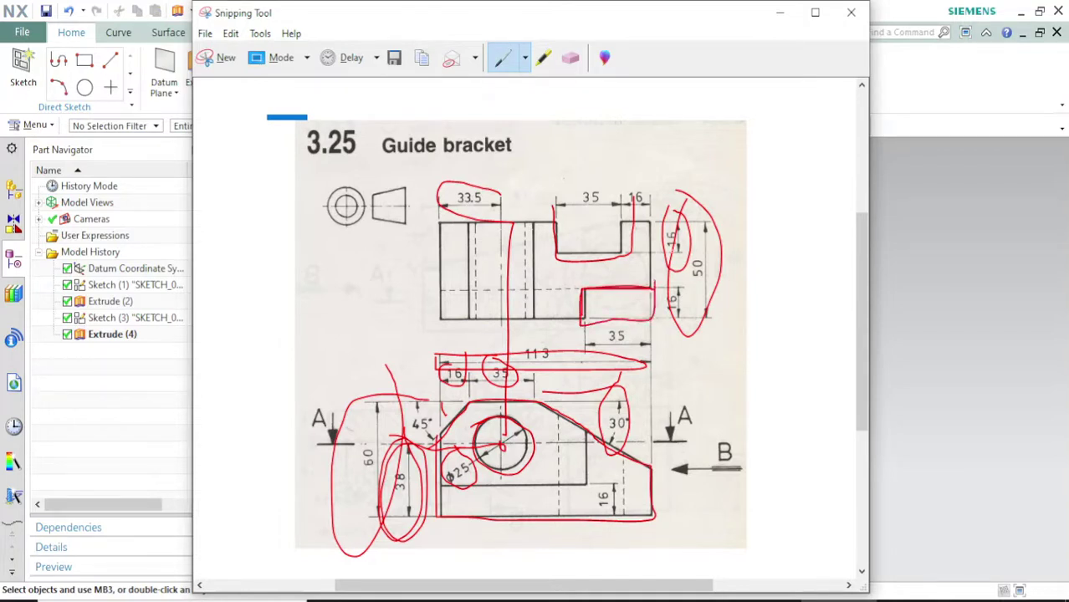
{"action": "left_click", "coordinate": [779, 13]}
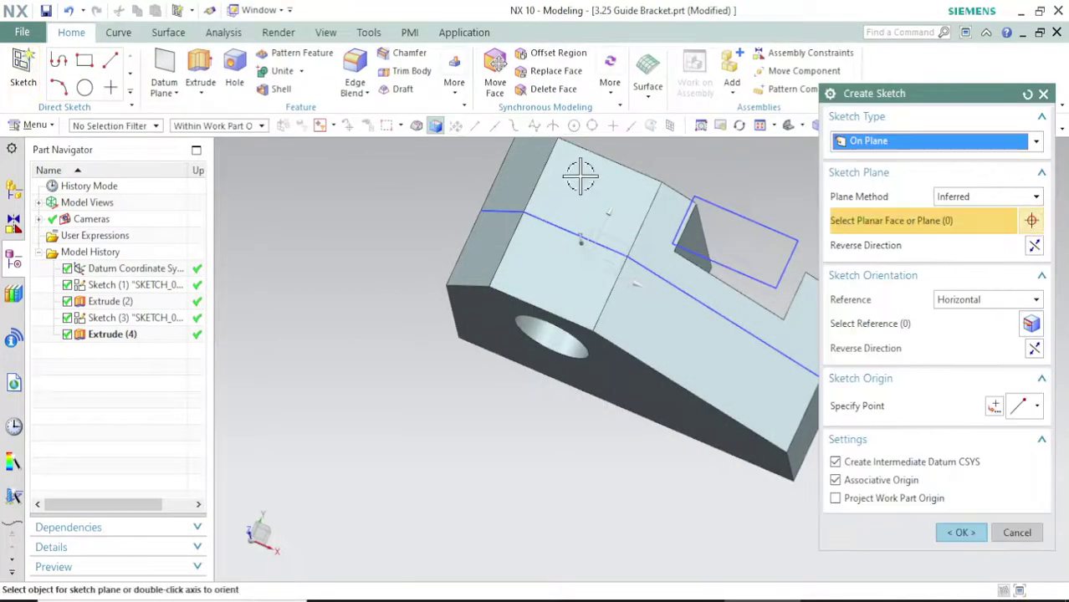
{"action": "left_click", "coordinate": [969, 533]}
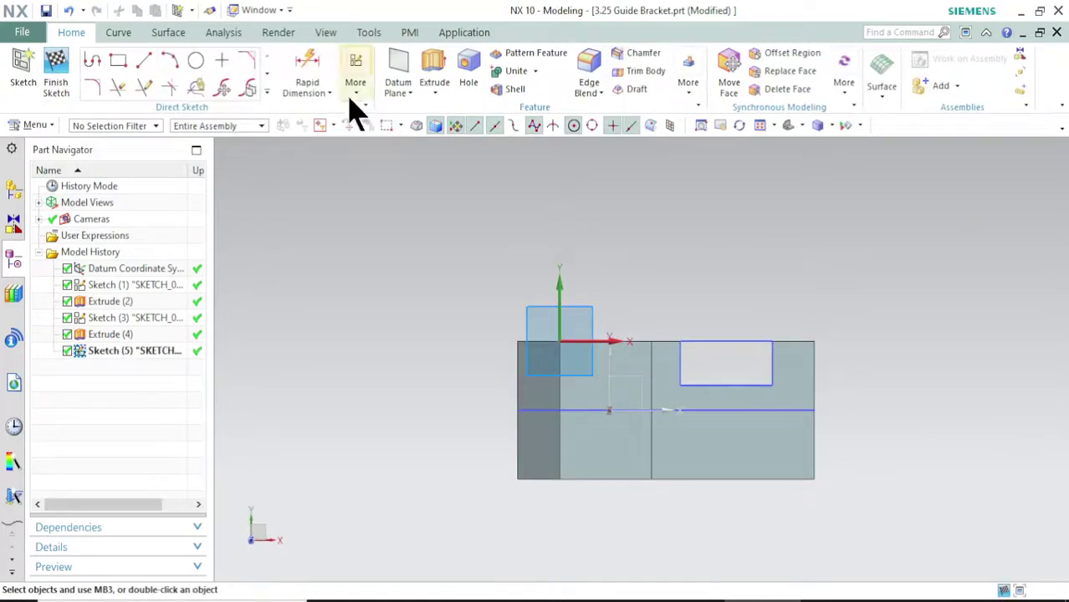
Sketch a rectangle from the body's front corner at the low end and compare it with the notch on the drawing.
{"action": "left_click", "coordinate": [119, 61]}
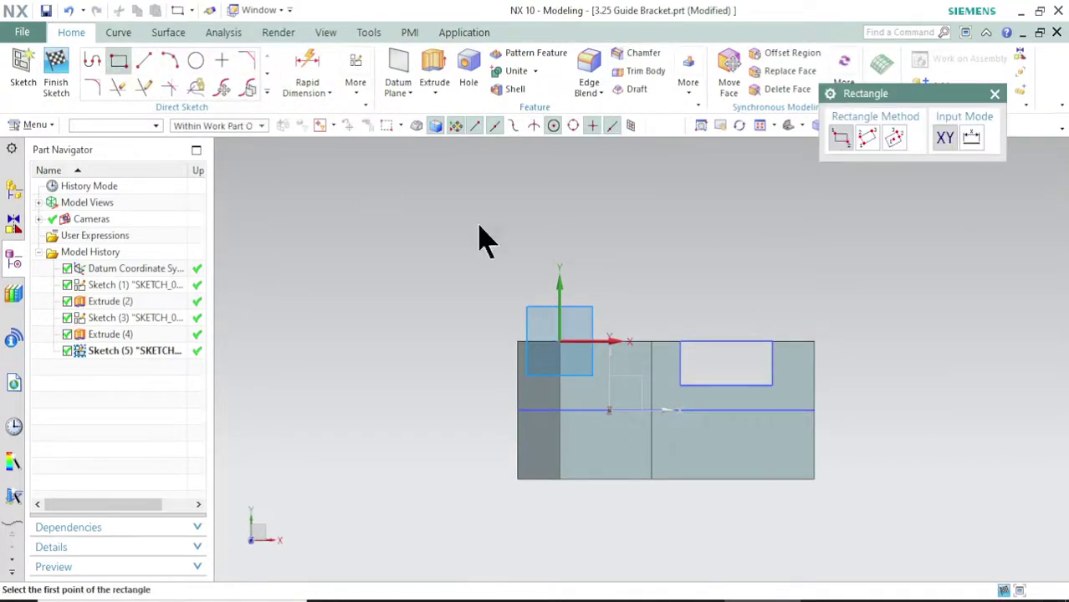
{"action": "left_click", "coordinate": [814, 480]}
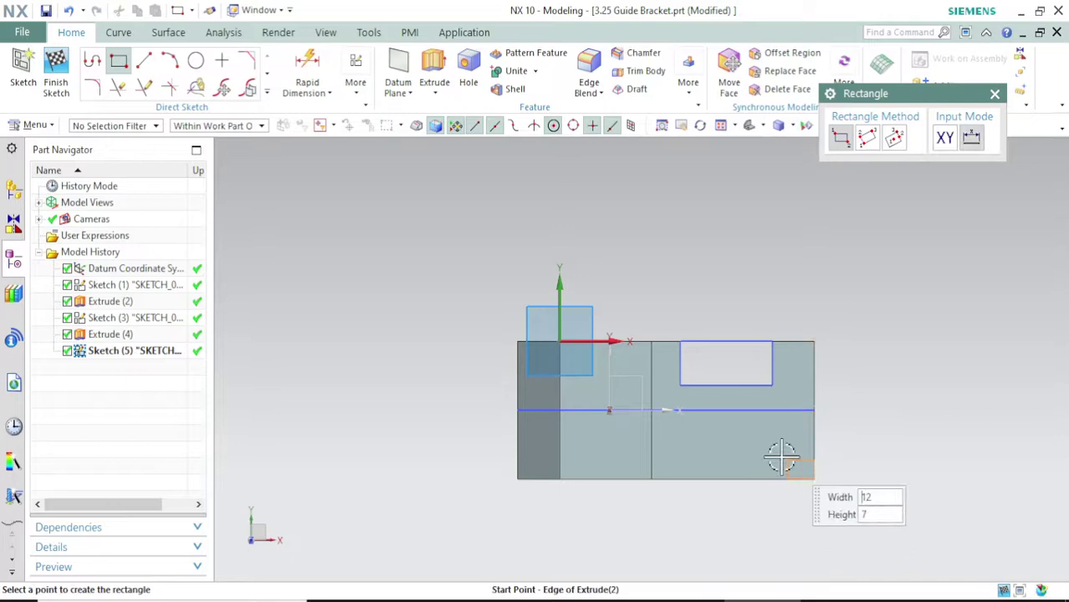
{"action": "left_click", "coordinate": [722, 436]}
{"action": "key", "text": "alt+Tab"}
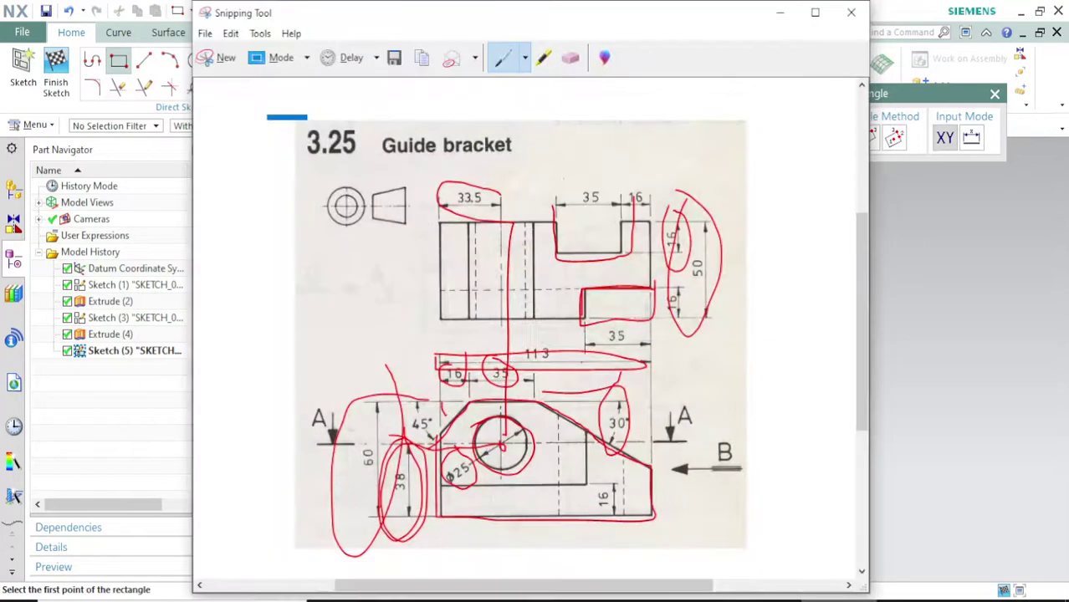
{"action": "key", "text": "alt+Tab"}
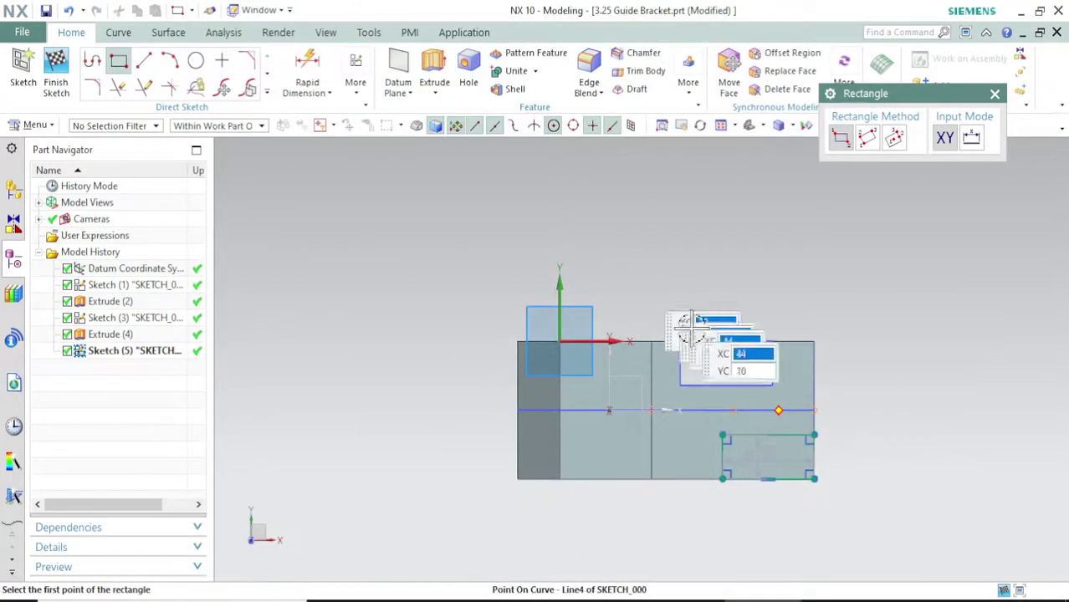
{"action": "key", "text": "Escape"}
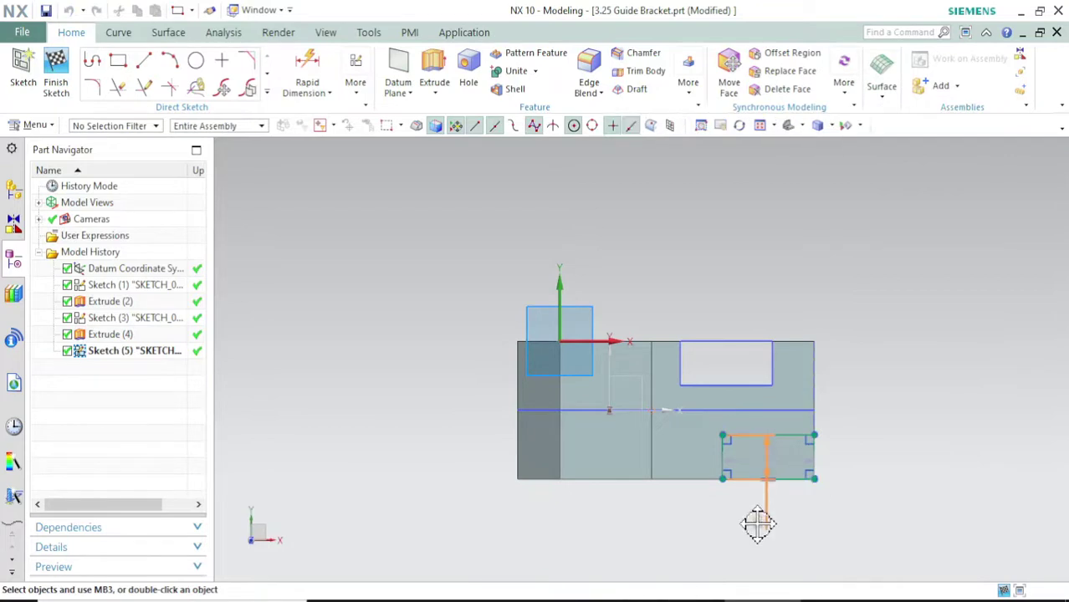
Set the corner rectangle's depth to 16 mm and its length to 35 mm.
{"action": "double_click", "coordinate": [699, 513]}
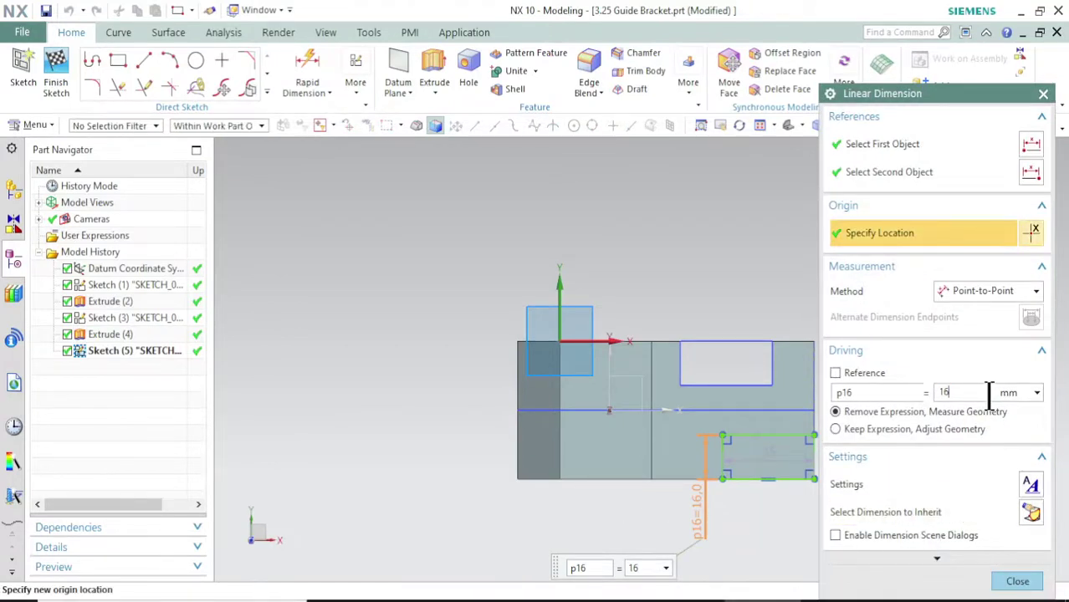
{"action": "left_click", "coordinate": [1018, 581]}
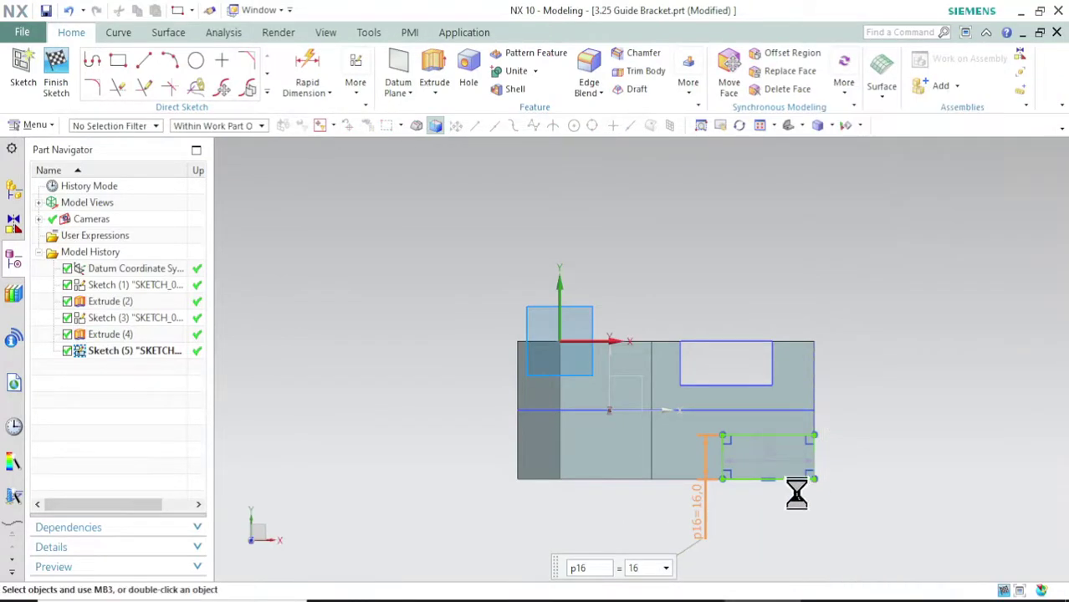
{"action": "double_click", "coordinate": [769, 514]}
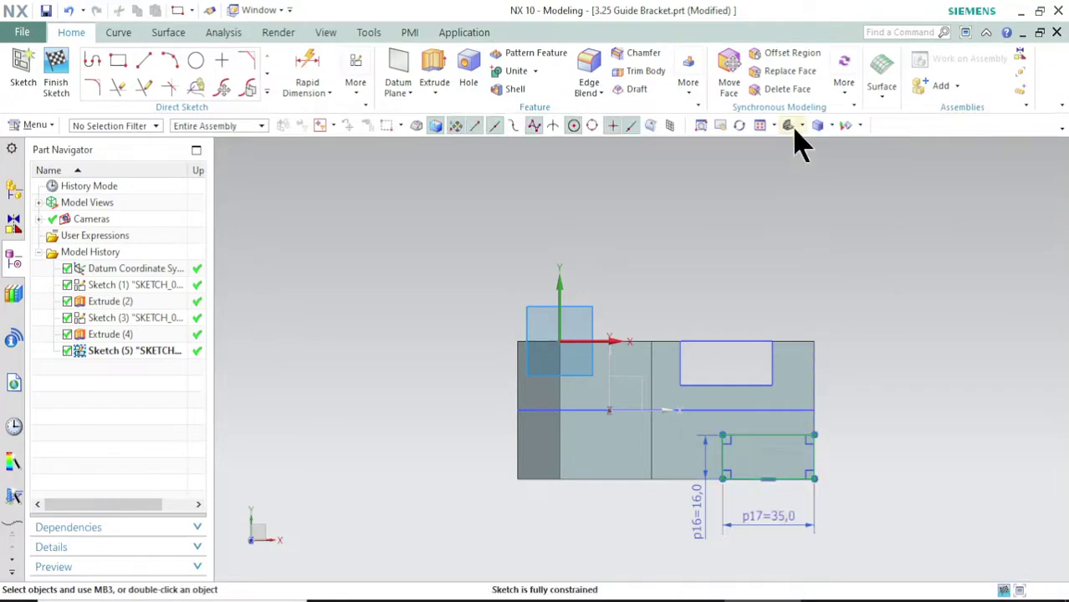
Finish the corner sketch and subtract its rectangle from the body with a 60 mm extrude reversed downward.
{"action": "left_click", "coordinate": [789, 127]}
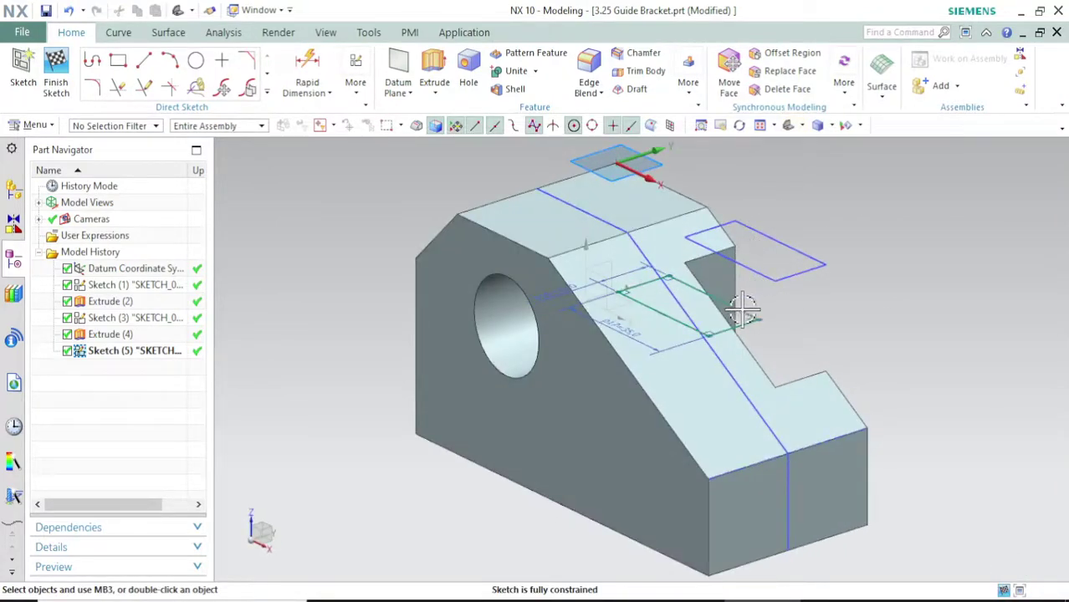
{"action": "left_click", "coordinate": [54, 71]}
{"action": "left_click", "coordinate": [202, 66]}
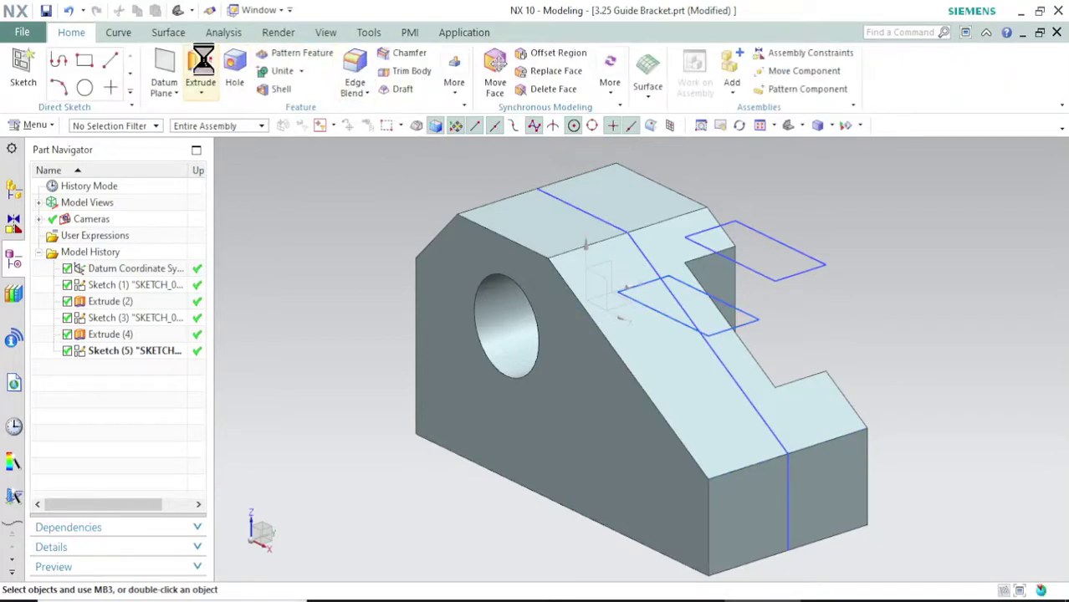
{"action": "left_click", "coordinate": [742, 321]}
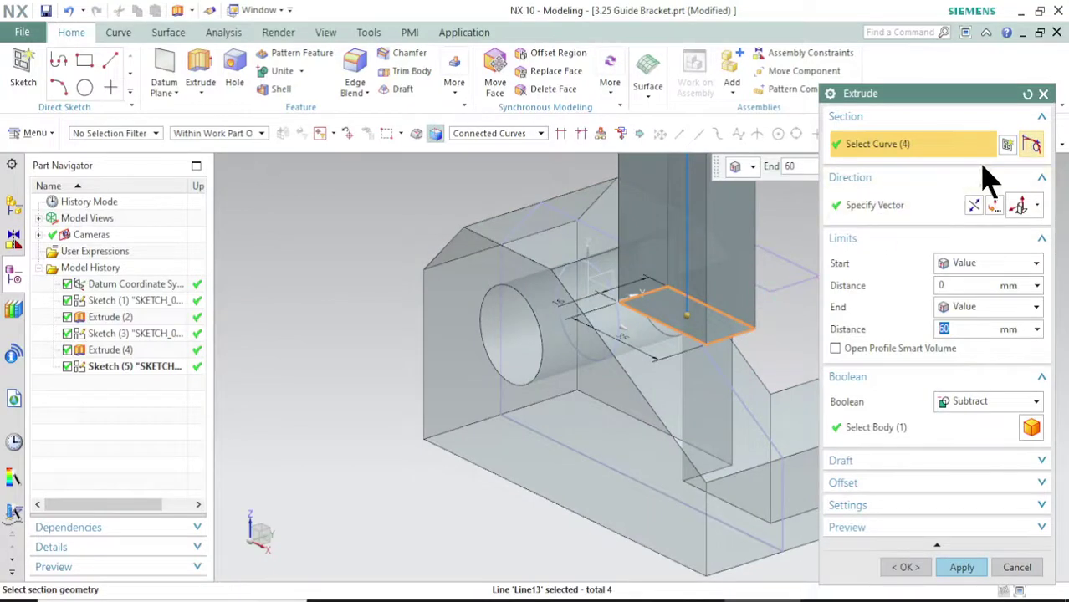
{"action": "left_click", "coordinate": [974, 206]}
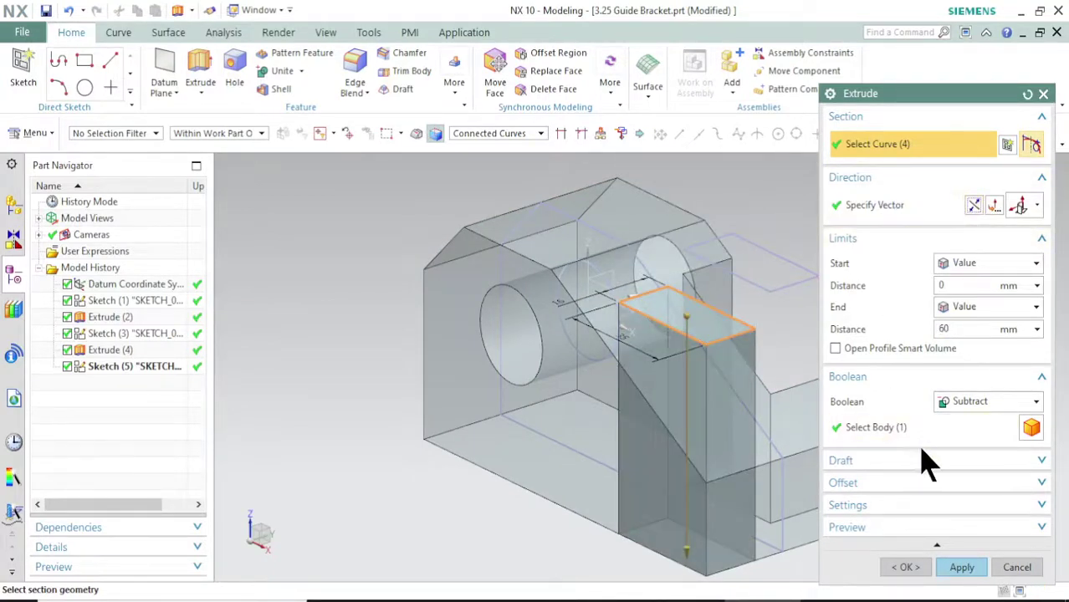
{"action": "left_click", "coordinate": [962, 567]}
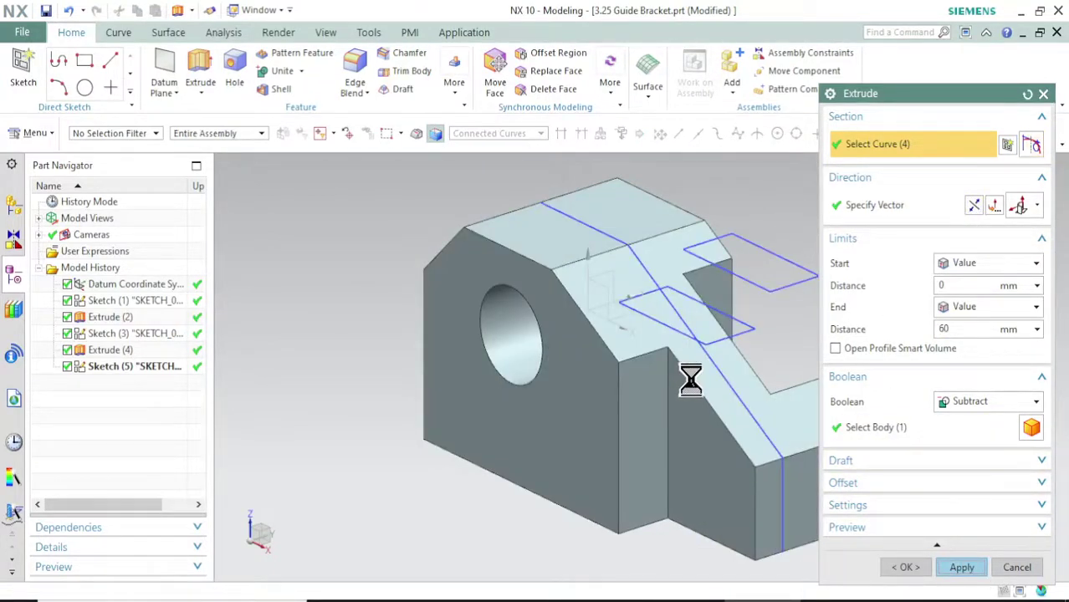
{"action": "scroll", "coordinate": [684, 376], "scroll_direction": "down", "scroll_amount": 2}
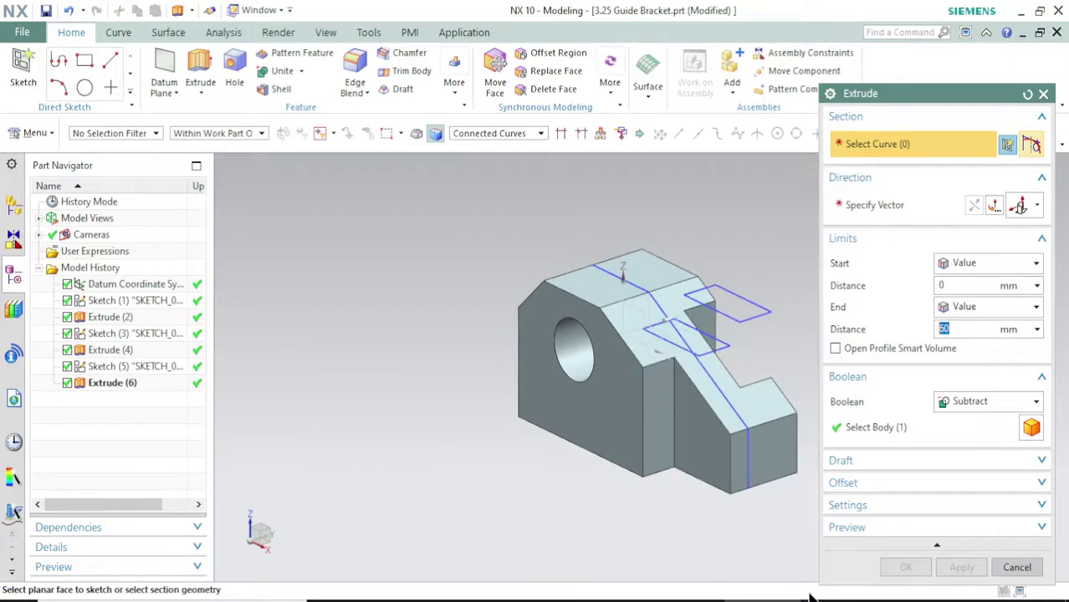
{"action": "left_click", "coordinate": [1015, 568]}
Mark the 16 mm high bottom strip on the drawing's front view.
{"action": "key", "text": "alt+Tab"}
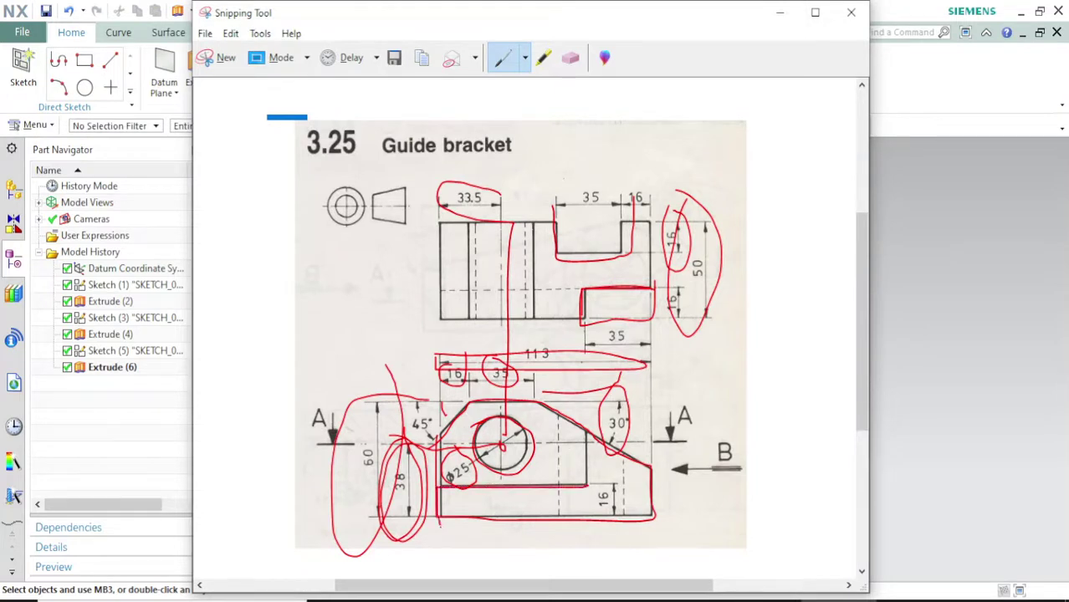
{"action": "left_click_drag", "start_coordinate": [545, 487], "coordinate": [641, 532]}
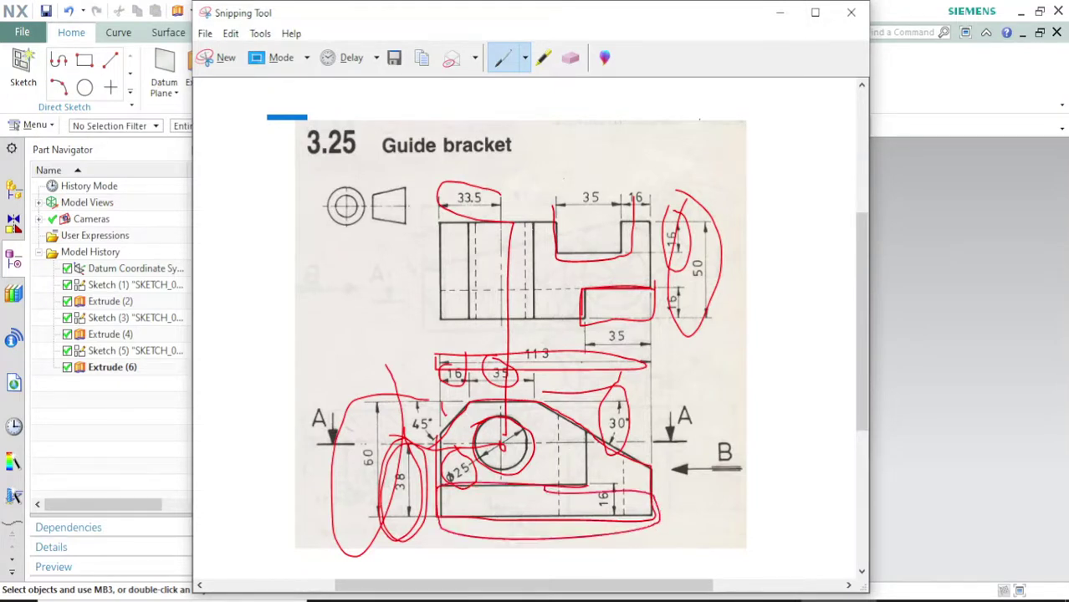
{"action": "left_click", "coordinate": [779, 14]}
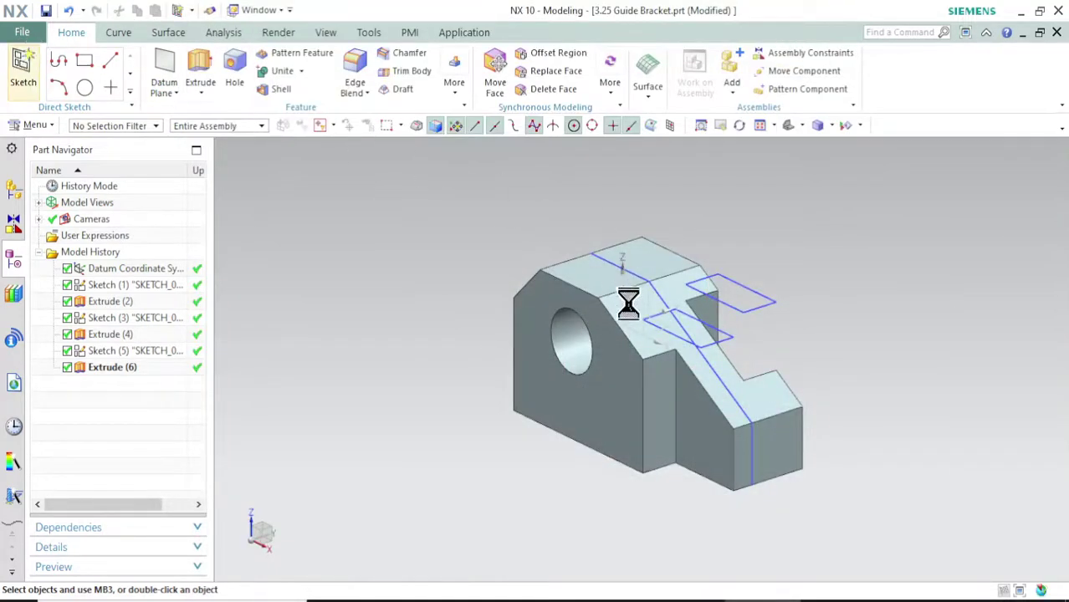
Start a sketch on the body's front face with the hole and draw a rectangle about 12 mm high along the full bottom edge.
{"action": "left_click", "coordinate": [624, 374]}
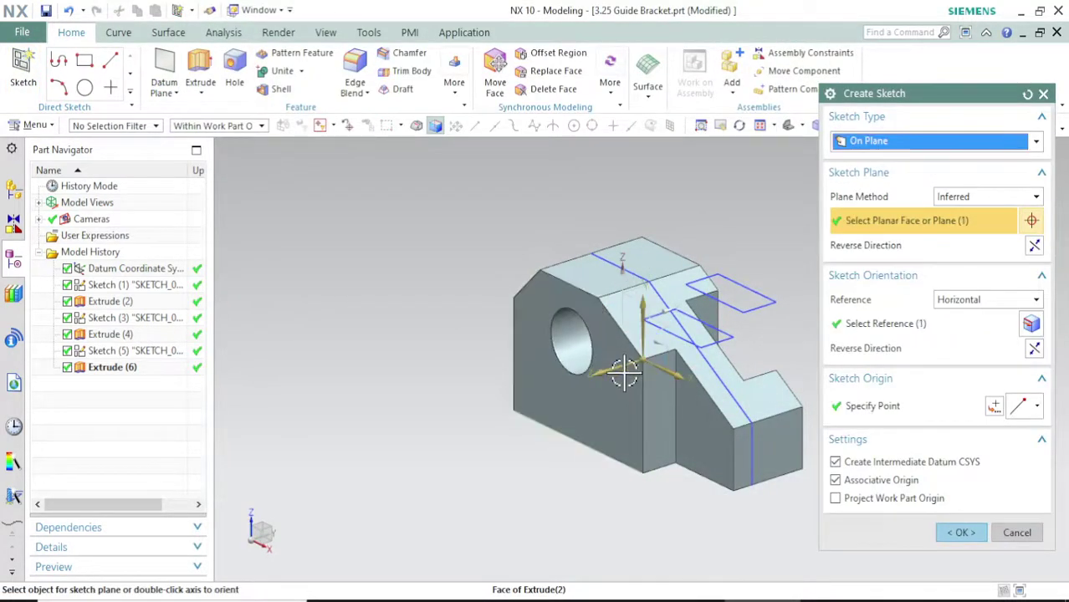
{"action": "left_click", "coordinate": [961, 532]}
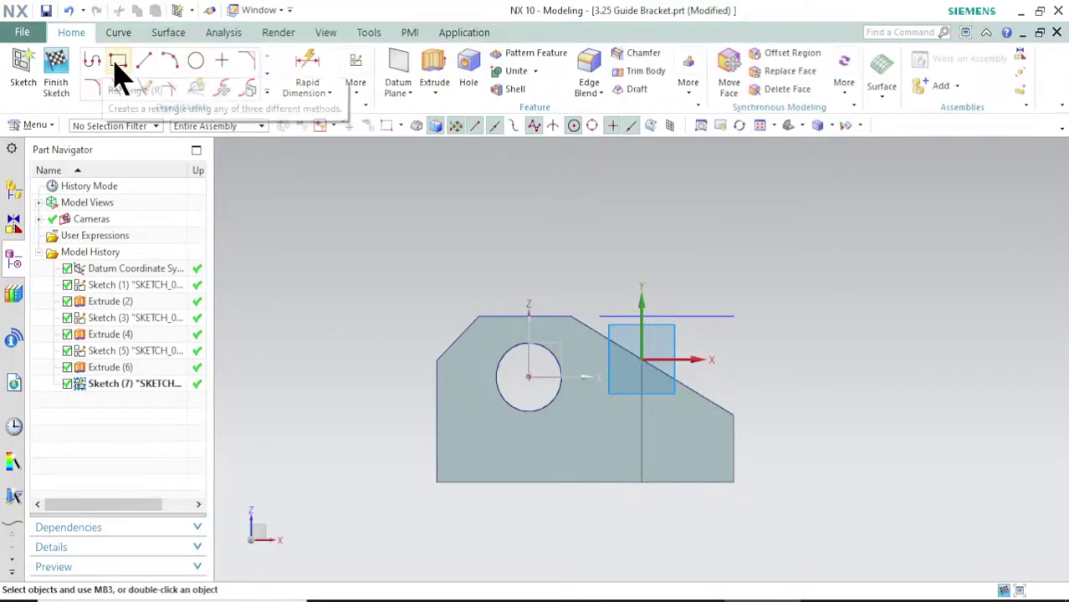
{"action": "left_click", "coordinate": [118, 62]}
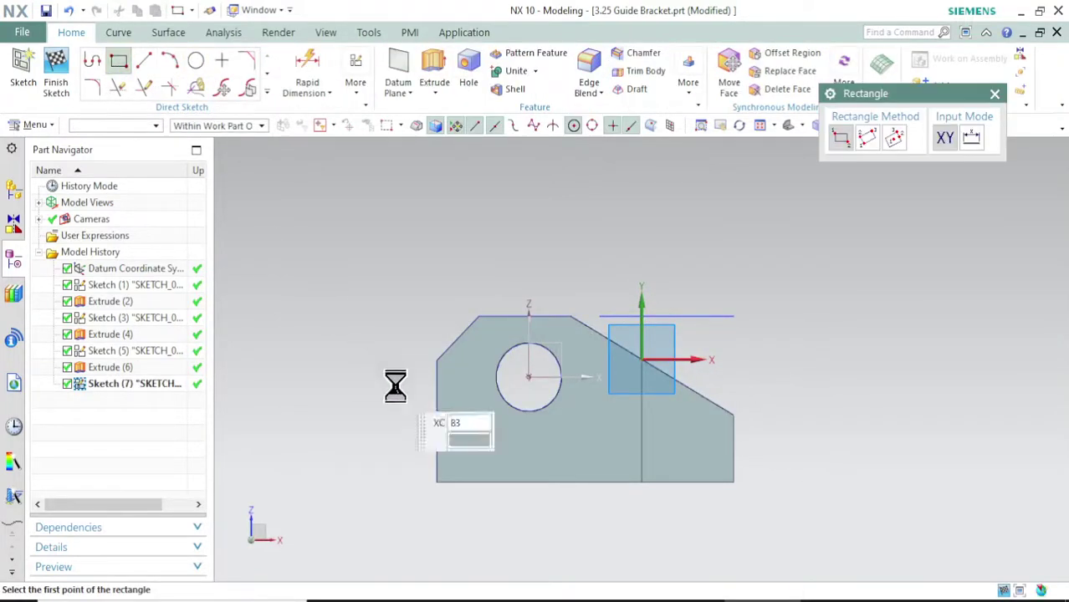
{"action": "left_click", "coordinate": [436, 481]}
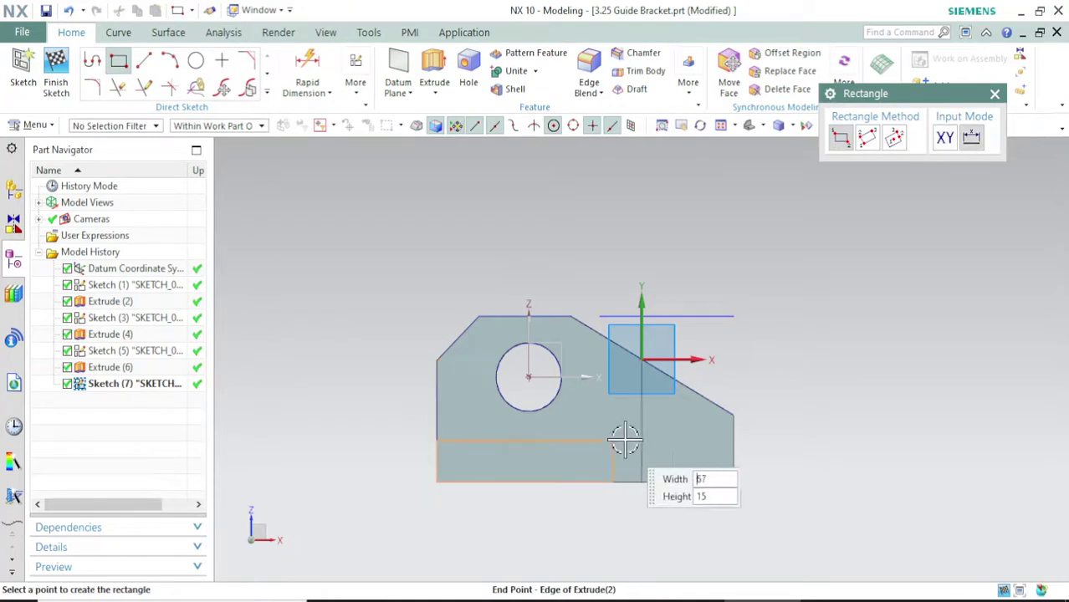
{"action": "left_click", "coordinate": [732, 443]}
{"action": "key", "text": "Escape"}
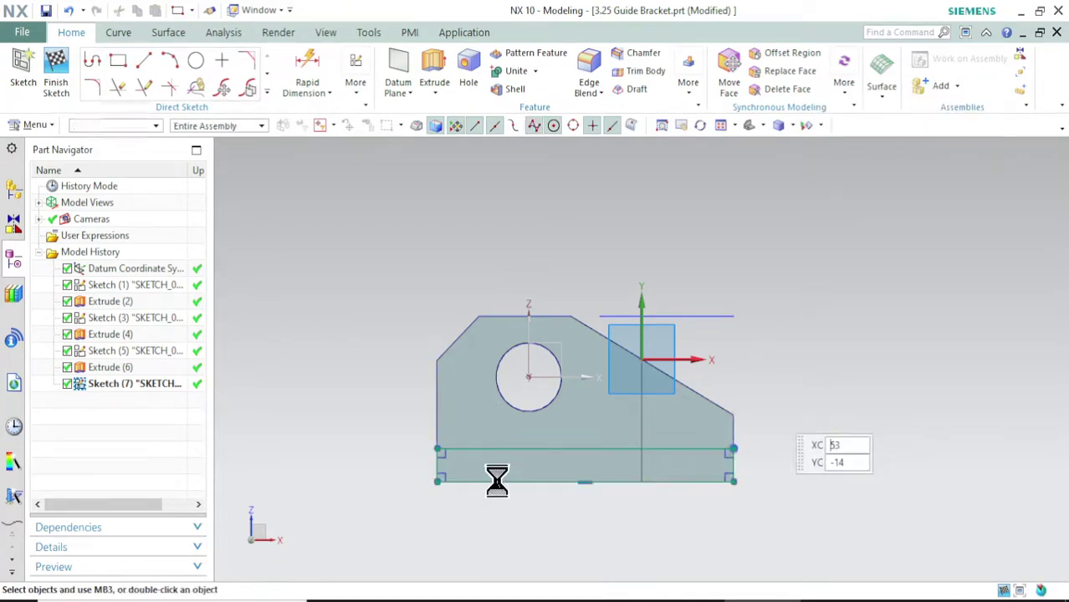
Dimension the bottom rectangle's height between its upper and lower lines, placing the dimension outside the body's tall end.
{"action": "scroll", "coordinate": [464, 459], "scroll_direction": "up", "scroll_amount": 2}
{"action": "left_click", "coordinate": [302, 65]}
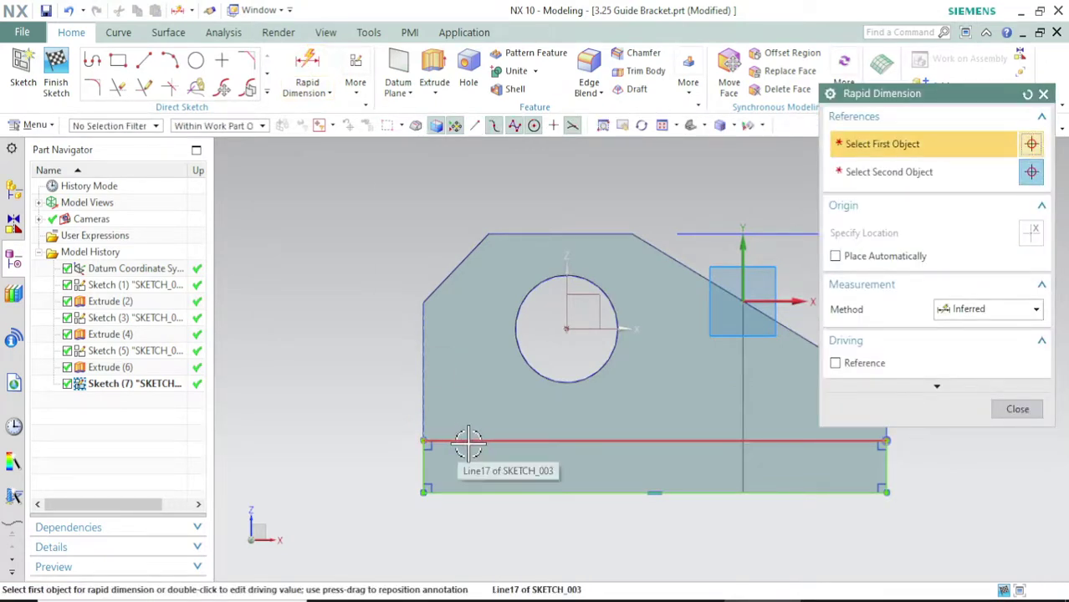
{"action": "left_click", "coordinate": [469, 442]}
{"action": "left_click", "coordinate": [478, 492]}
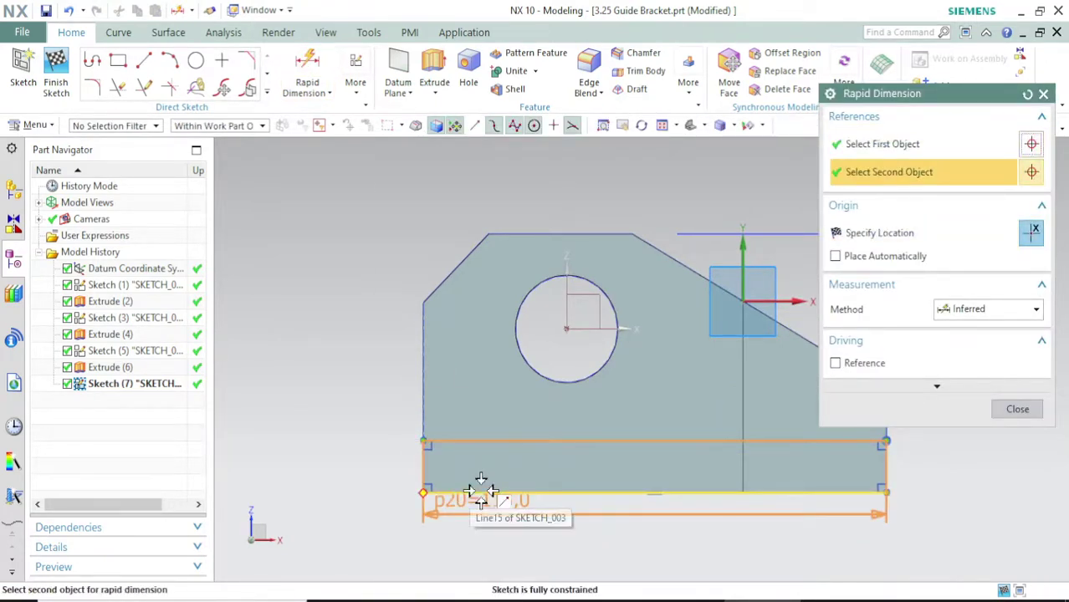
{"action": "left_click", "coordinate": [348, 459]}
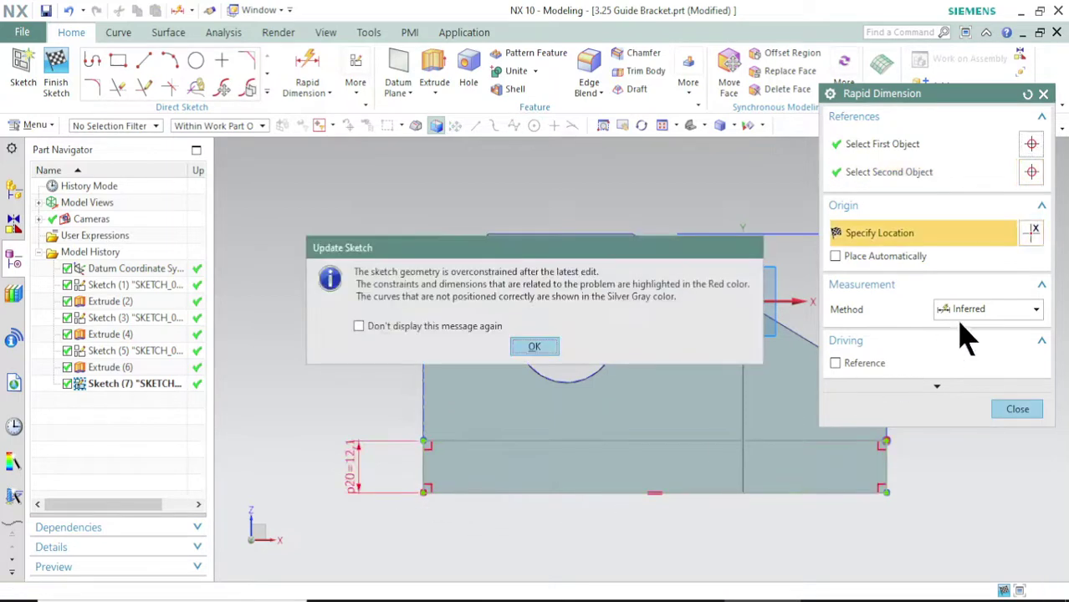
{"action": "left_click", "coordinate": [535, 347]}
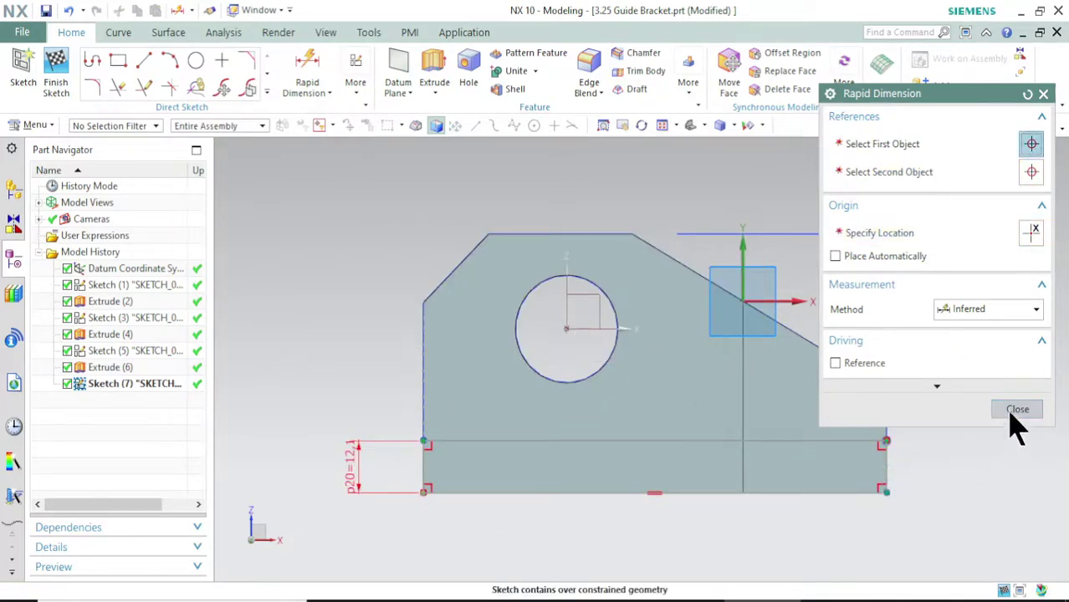
{"action": "left_click", "coordinate": [360, 452]}
{"action": "key", "text": "Escape"}
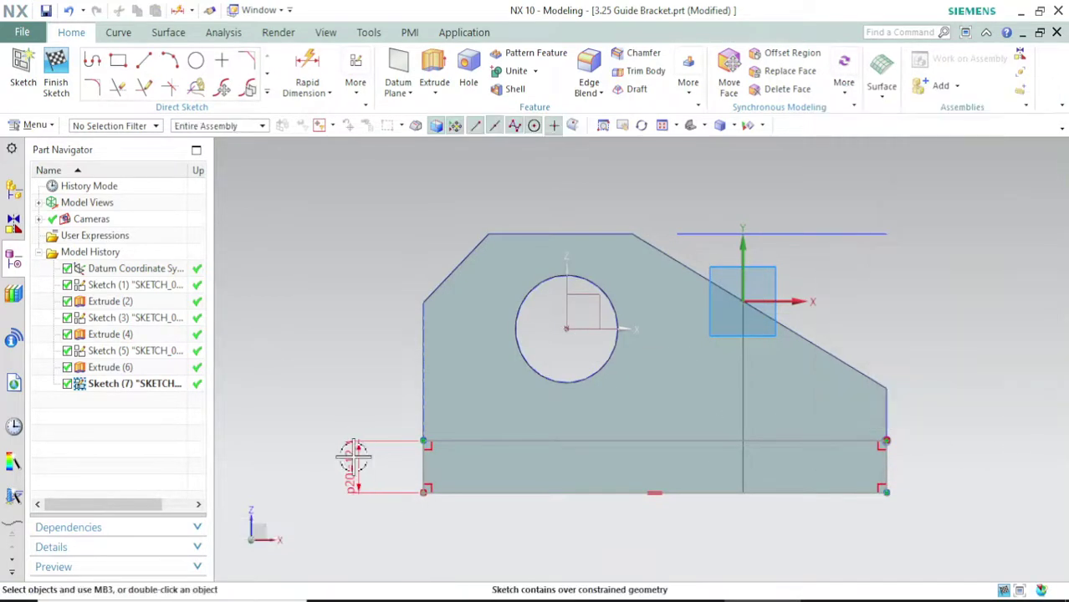
Undo the over-constrained bottom rectangle together with its height dimension.
{"action": "left_click", "coordinate": [360, 465]}
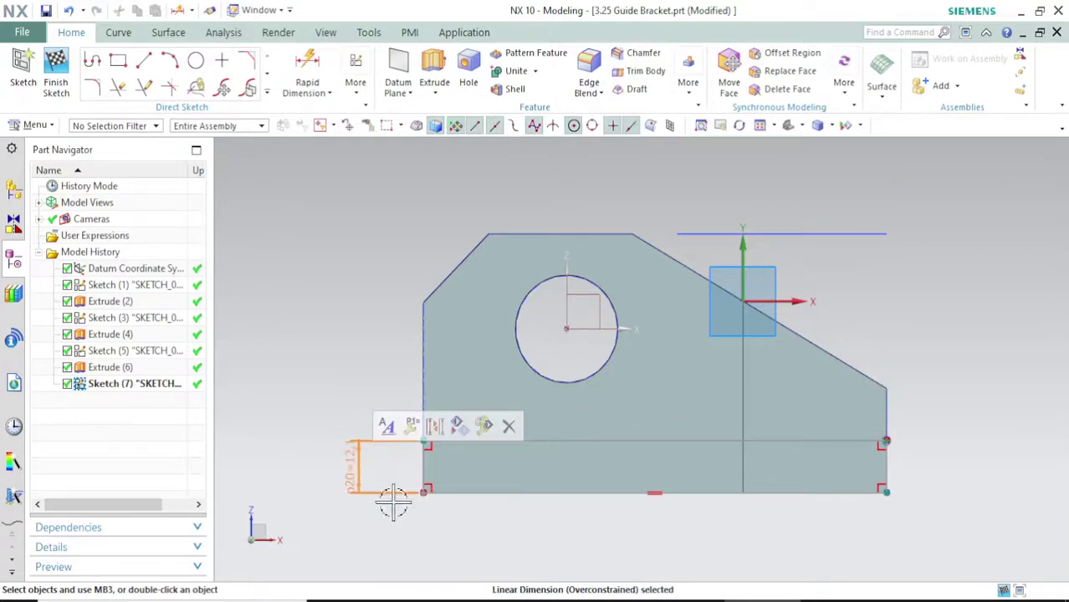
{"action": "key", "text": "Delete"}
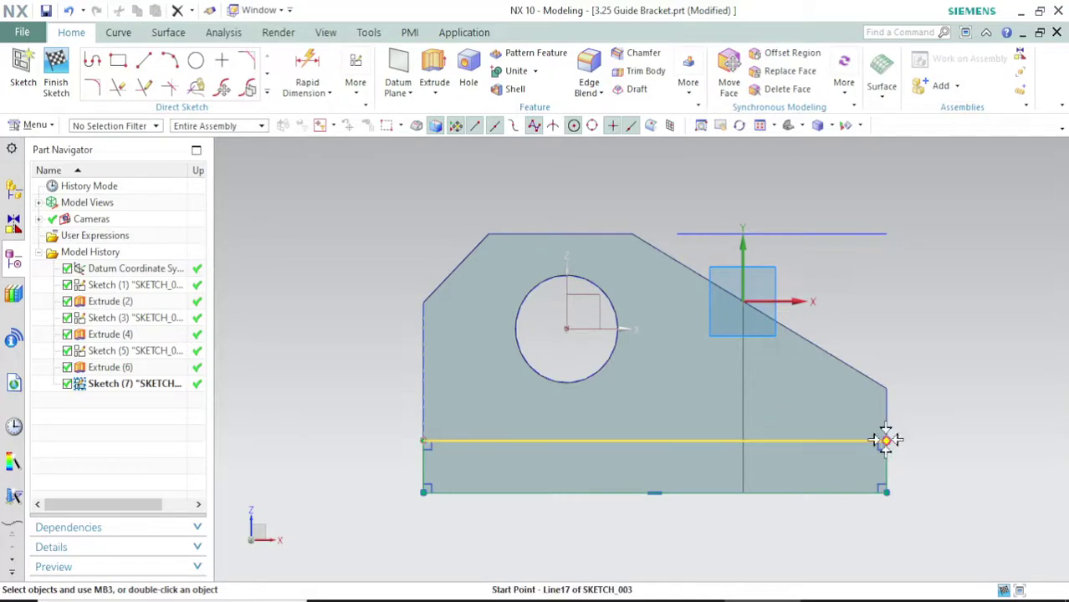
{"action": "left_click_drag", "start_coordinate": [923, 433], "coordinate": [922, 433]}
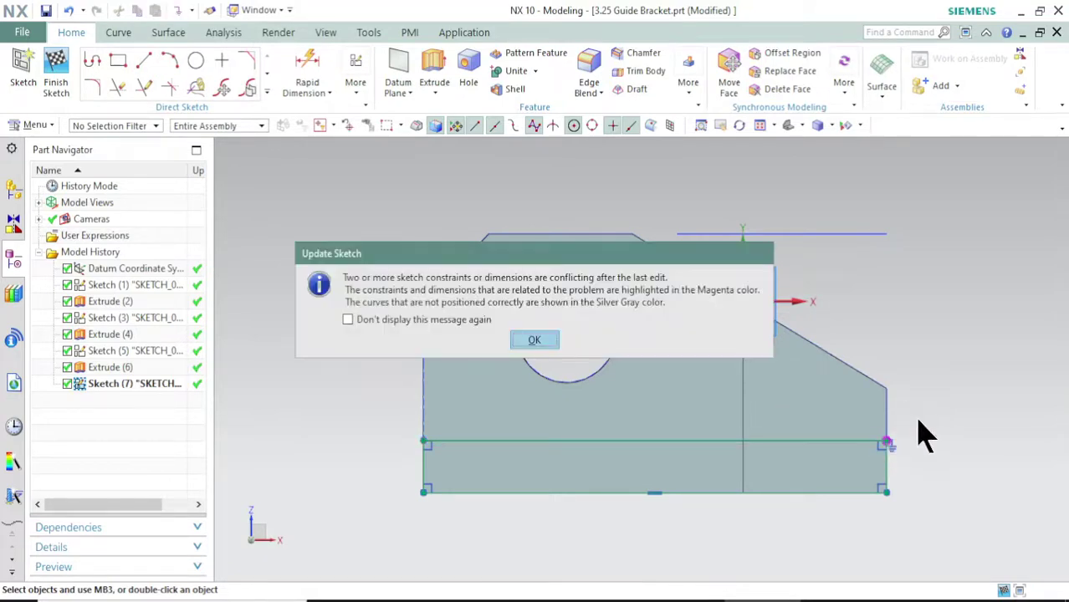
{"action": "key", "text": "Return"}
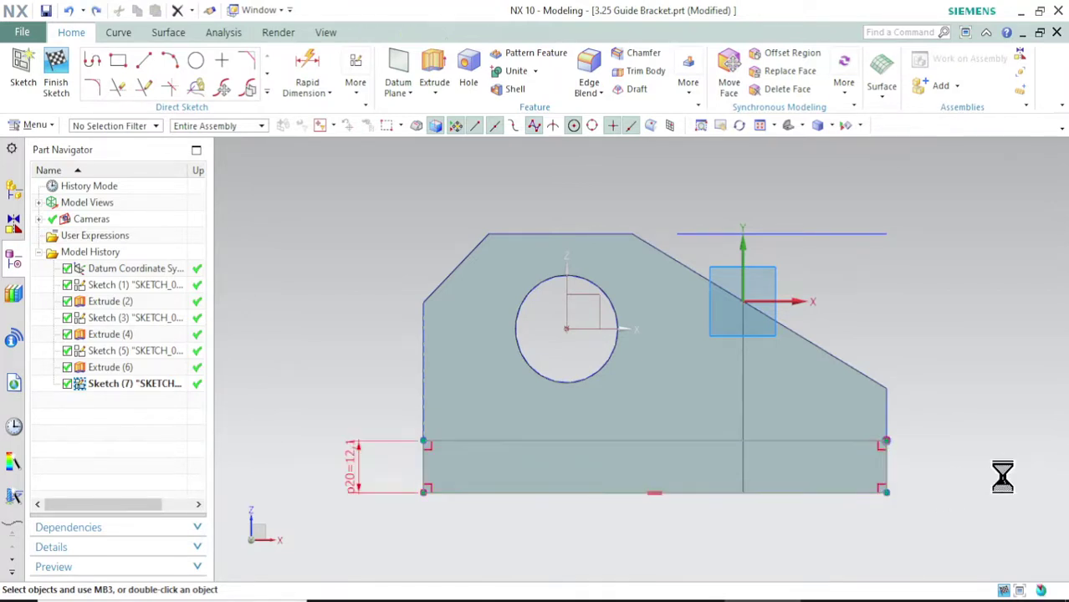
{"action": "key", "text": "ctrl+z"}
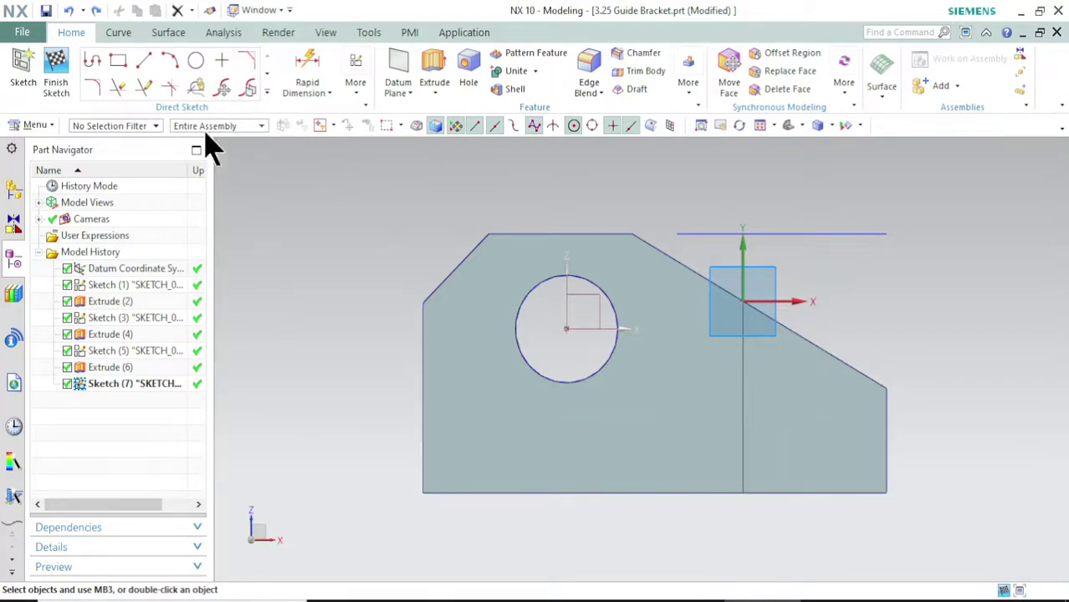
Draw a rectangle about 86 mm wide from the front face's lower corner at the tall end and dimension its height to 16 mm.
{"action": "left_click", "coordinate": [118, 62]}
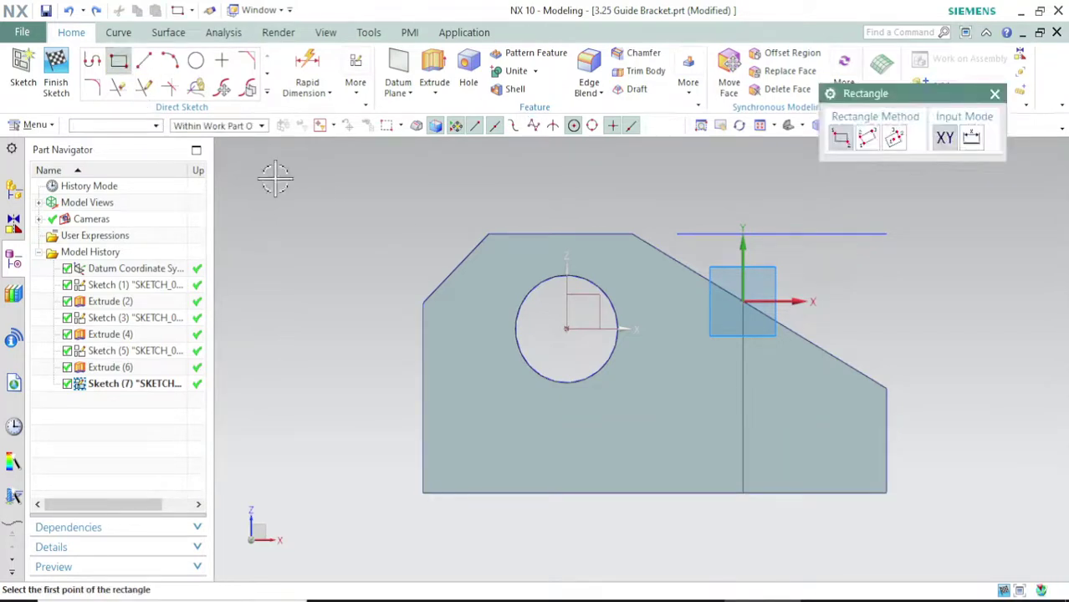
{"action": "left_click", "coordinate": [422, 493]}
{"action": "left_click", "coordinate": [776, 419]}
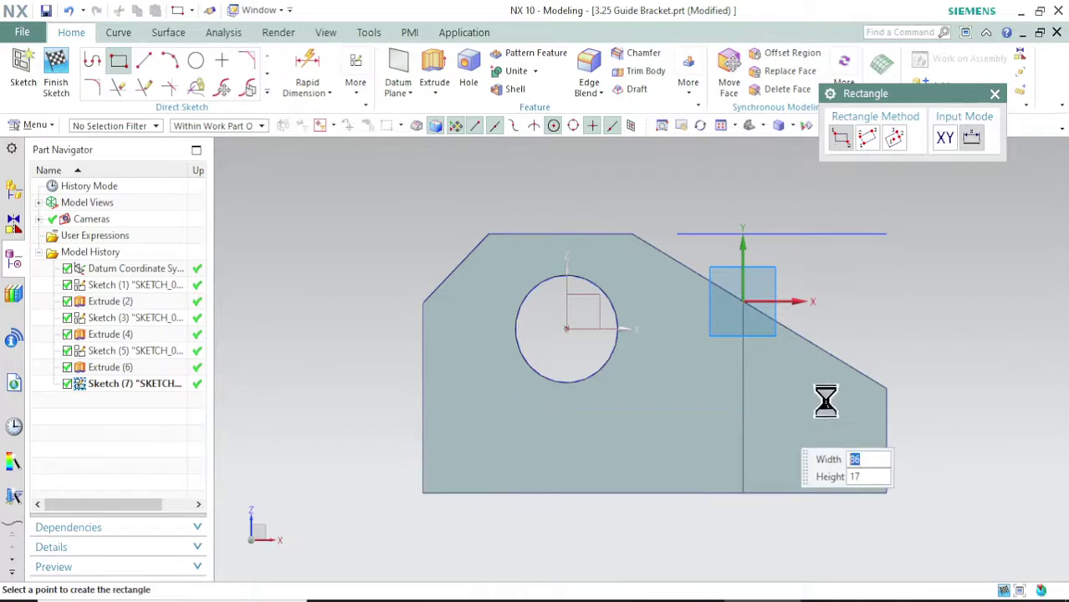
{"action": "key", "text": "Escape"}
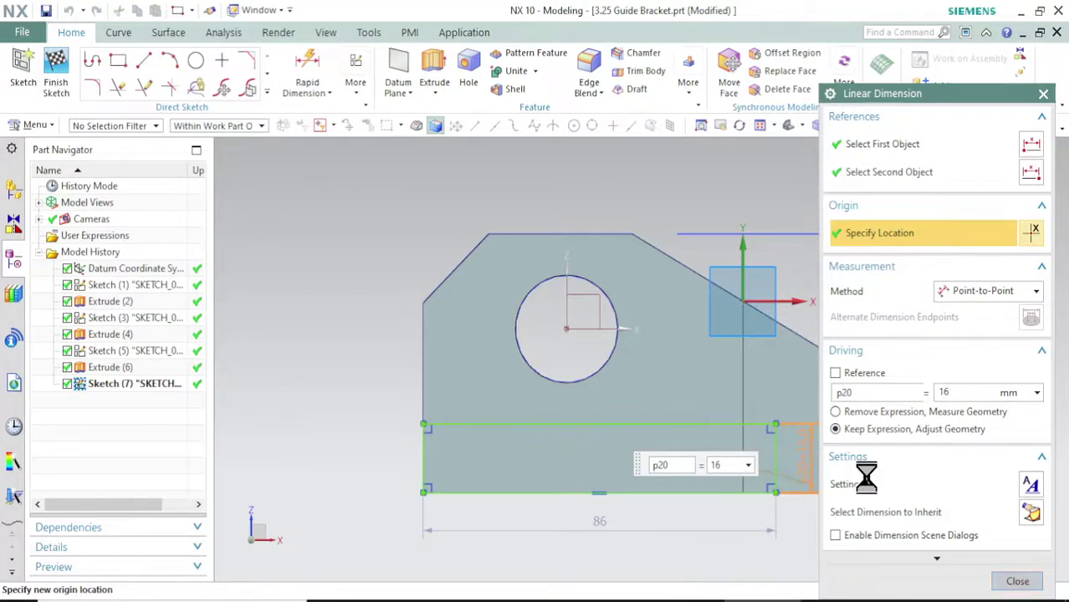
{"action": "key", "text": "Return"}
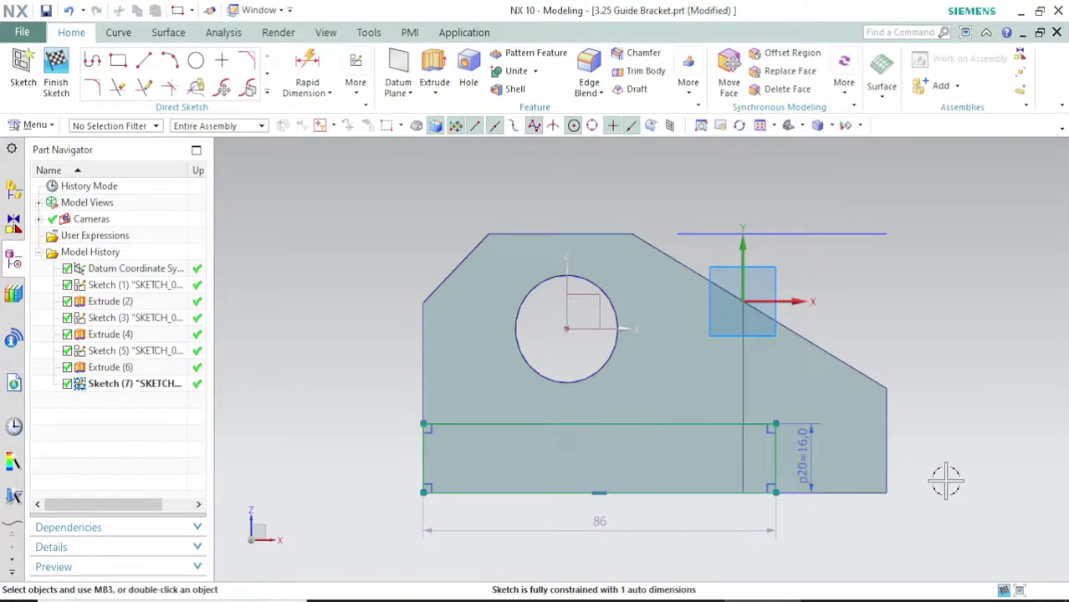
Stretch the bottom rectangle to about 113 mm wide toward the body's short end and finish the sketch.
{"action": "middle_click_drag", "start_coordinate": [946, 481], "coordinate": [943, 487]}
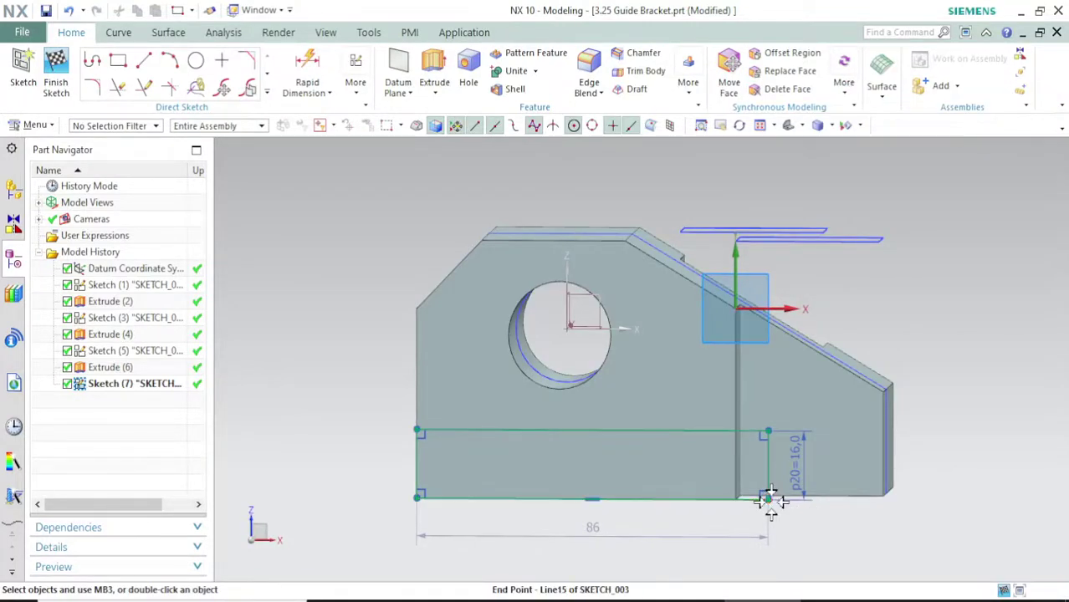
{"action": "left_click_drag", "start_coordinate": [883, 494], "coordinate": [885, 493]}
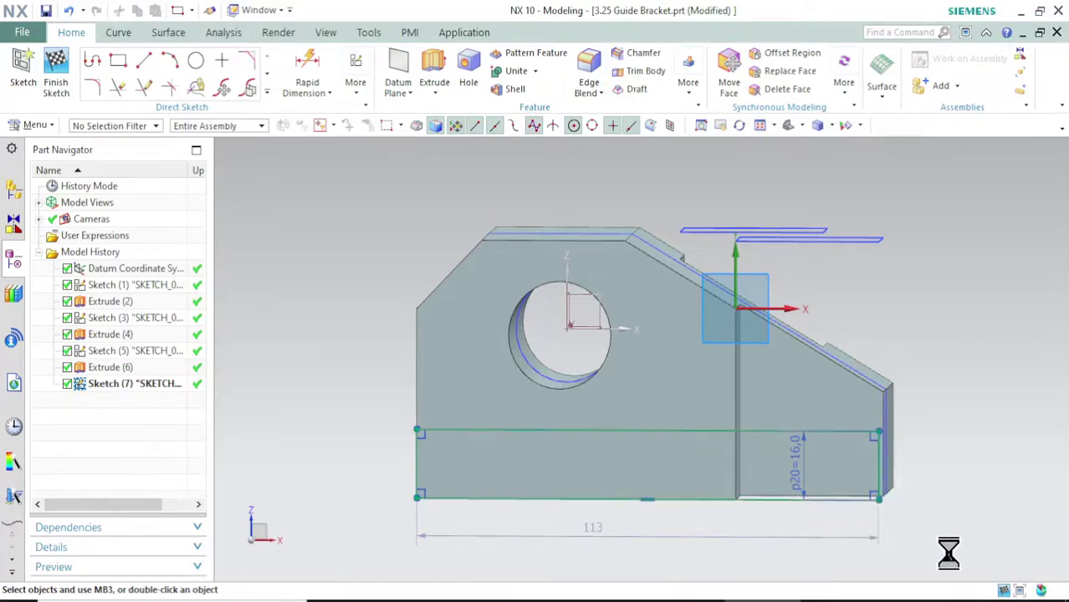
{"action": "middle_click_drag", "start_coordinate": [908, 524], "coordinate": [883, 540]}
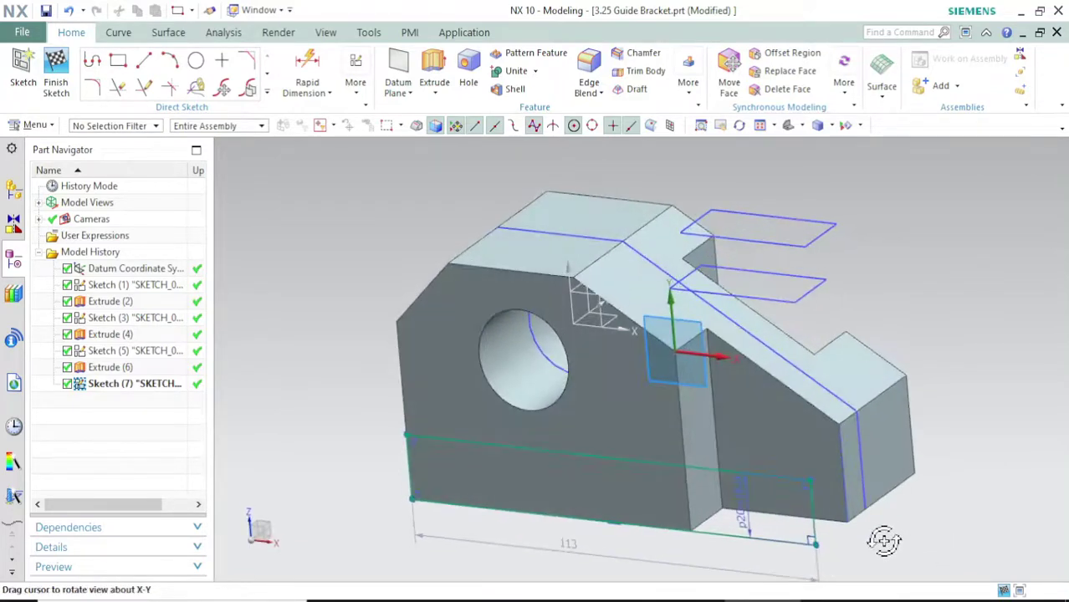
{"action": "left_click", "coordinate": [56, 75]}
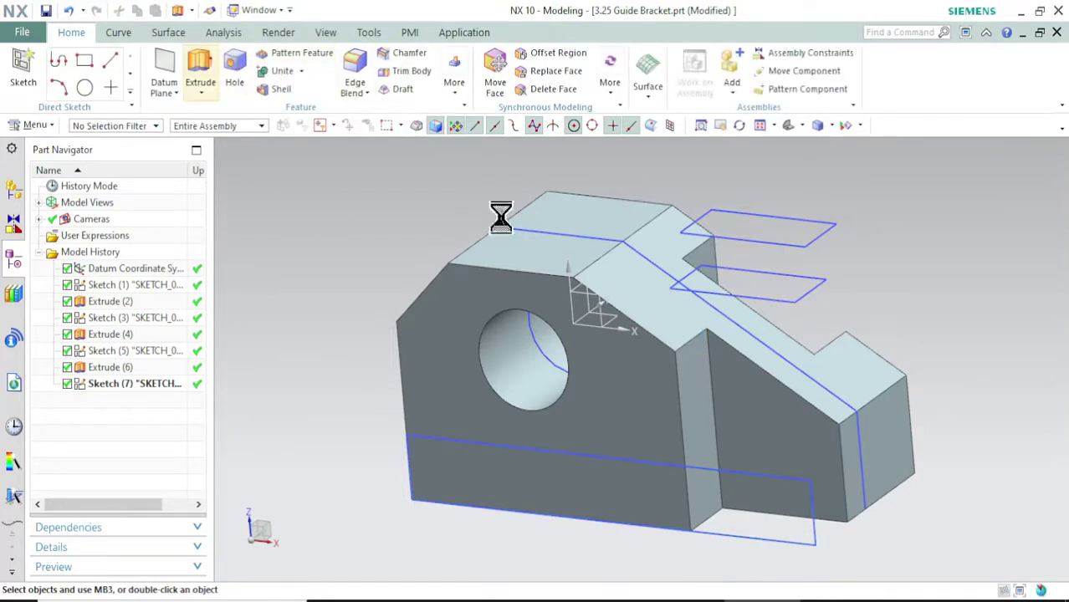
{"action": "left_click", "coordinate": [724, 475]}
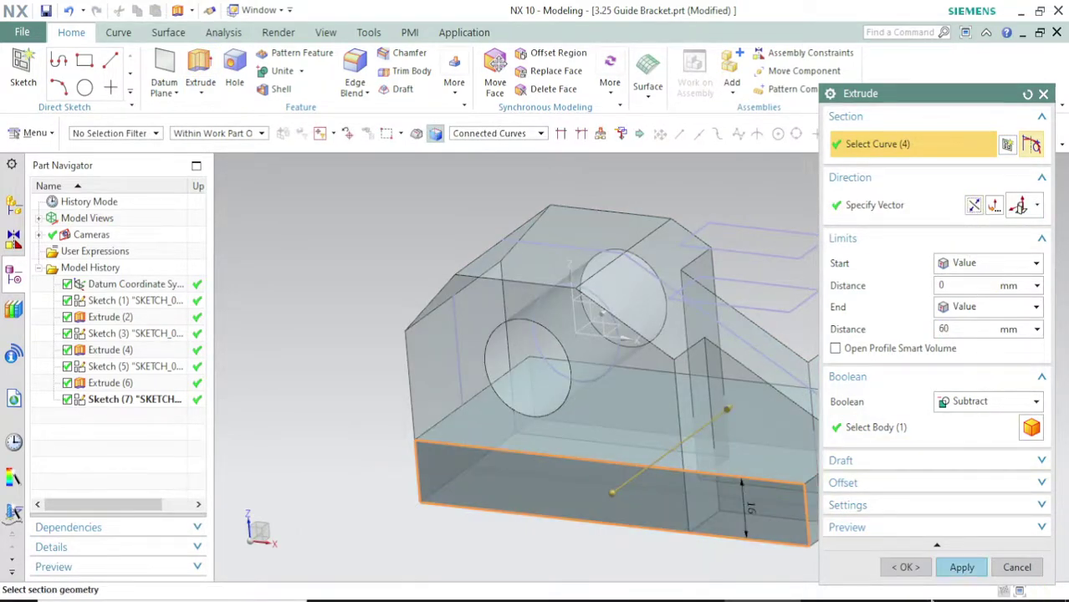
{"action": "key", "text": "alt+Tab"}
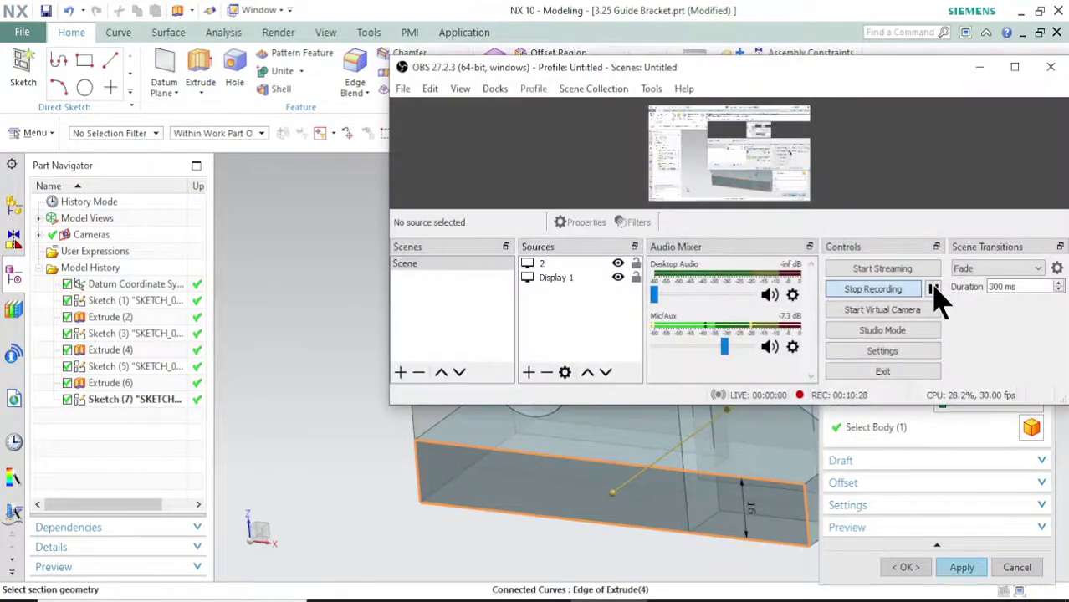
{"action": "left_click", "coordinate": [984, 67]}
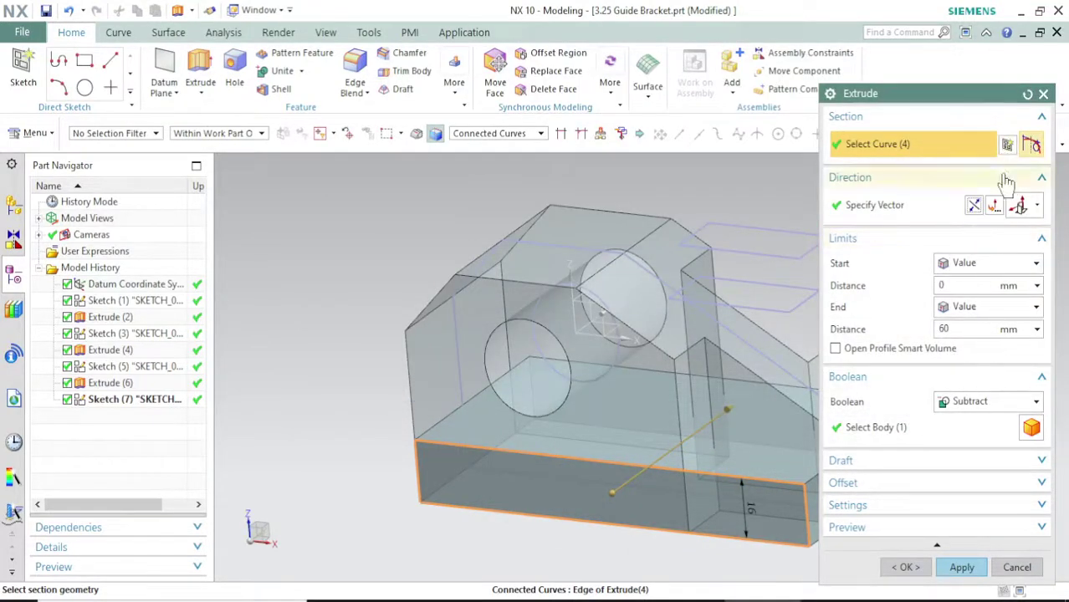
{"action": "left_click", "coordinate": [1018, 567]}
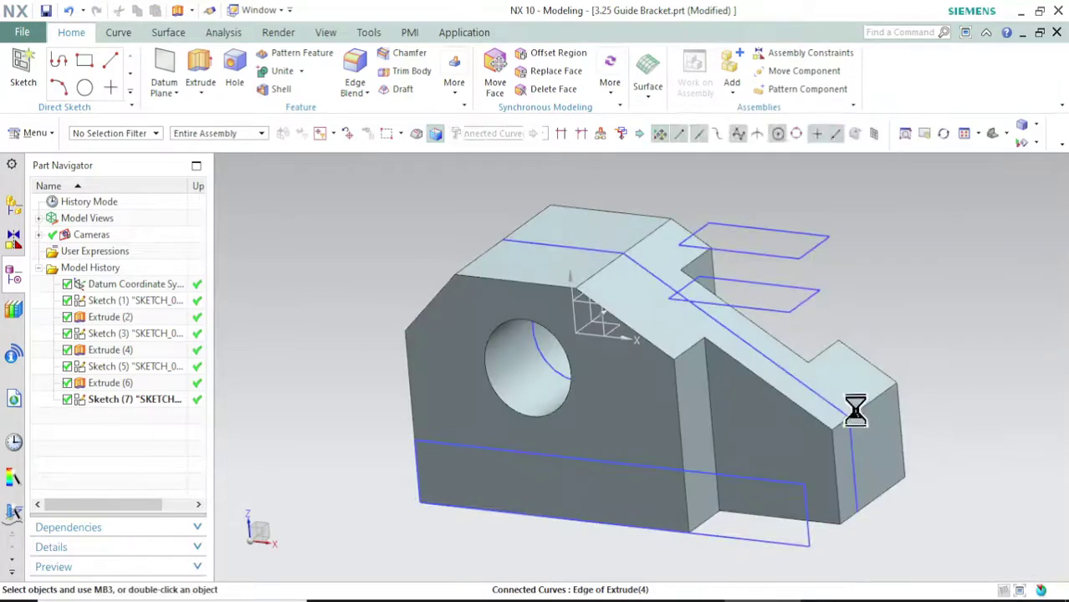
Try to subtract the bottom strip with a reversed extrude ending Until Selected at the front notch's recessed face.
{"action": "middle_click_drag", "start_coordinate": [759, 449], "coordinate": [878, 479]}
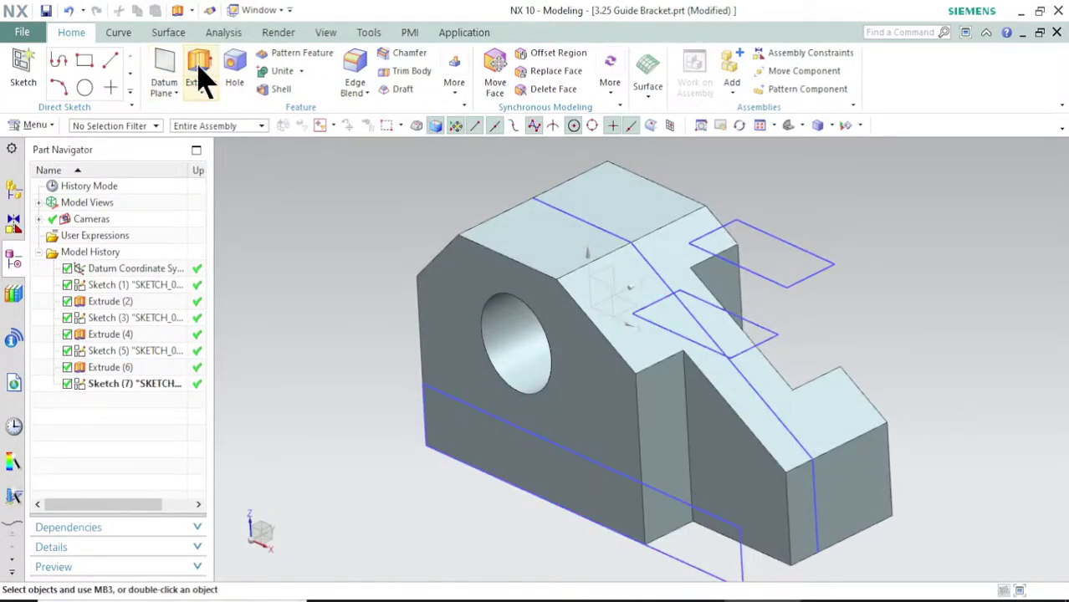
{"action": "left_click", "coordinate": [680, 502]}
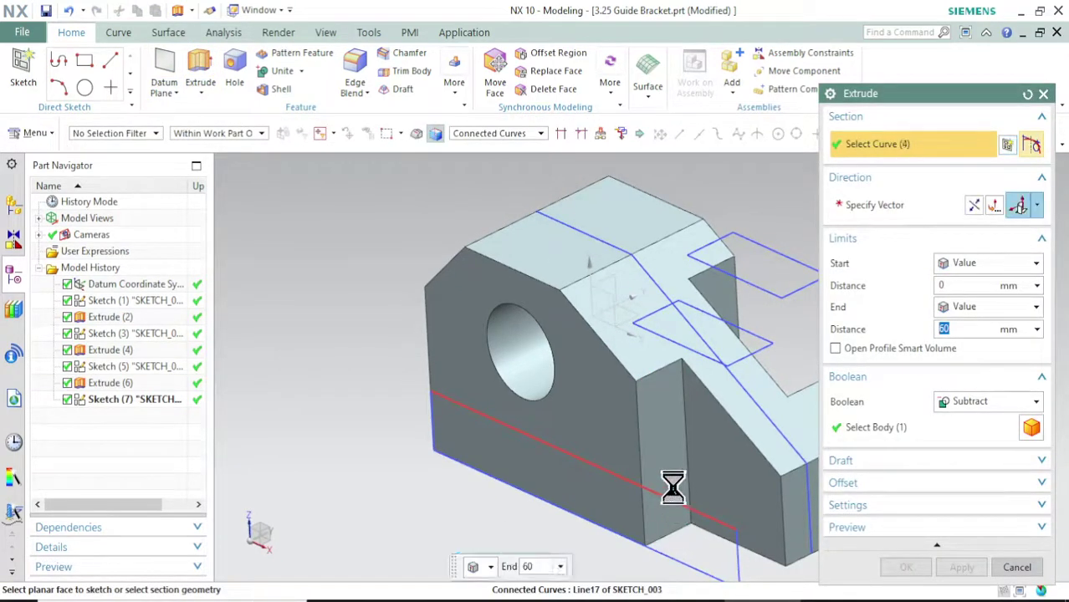
{"action": "left_click", "coordinate": [975, 207]}
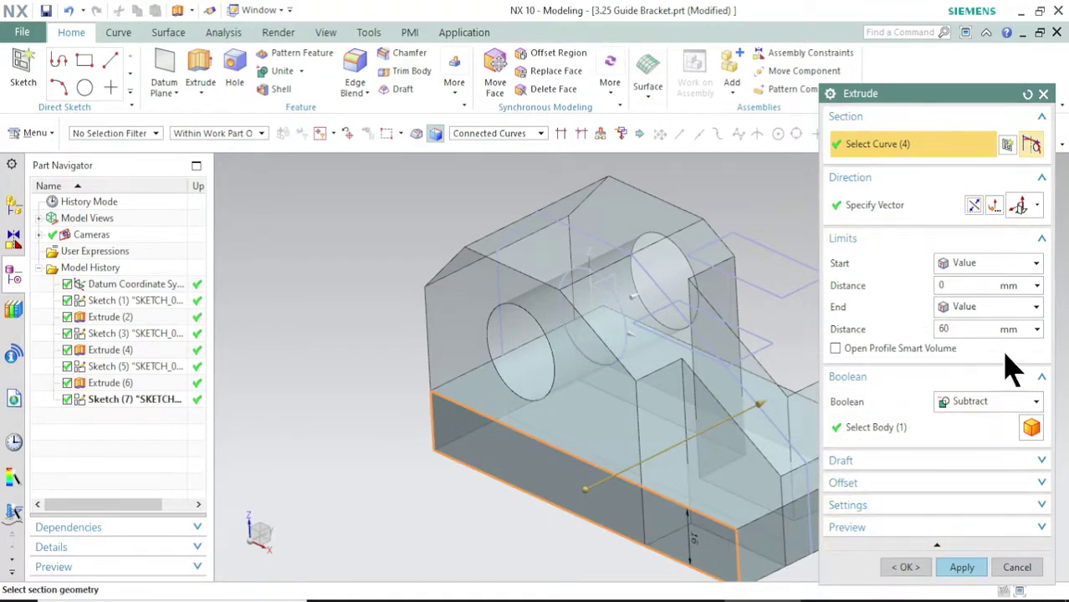
{"action": "left_click", "coordinate": [1019, 307]}
{"action": "left_click", "coordinate": [998, 377]}
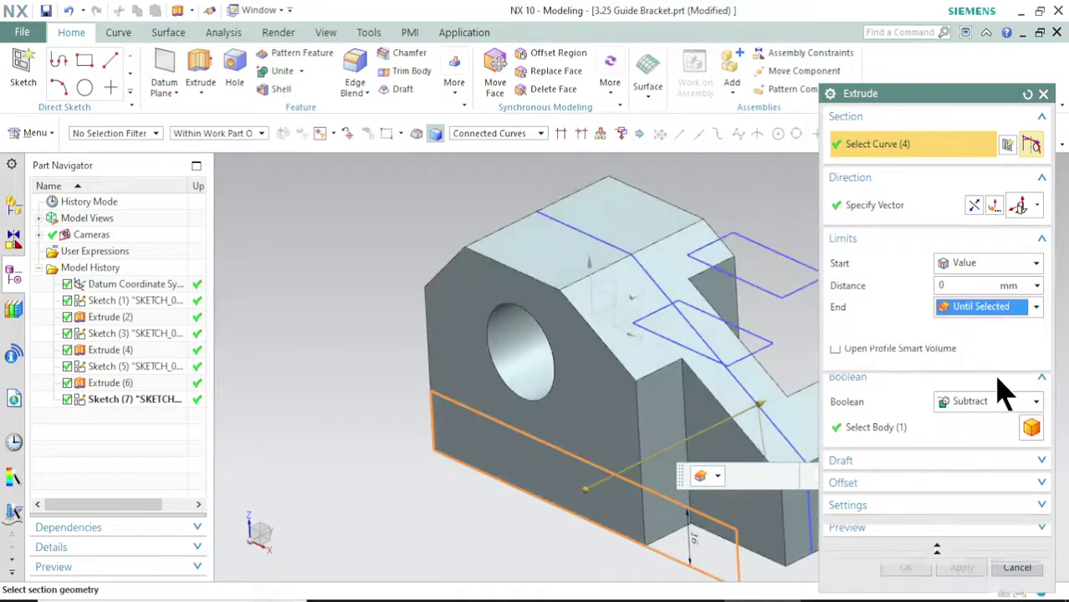
{"action": "left_click", "coordinate": [712, 414]}
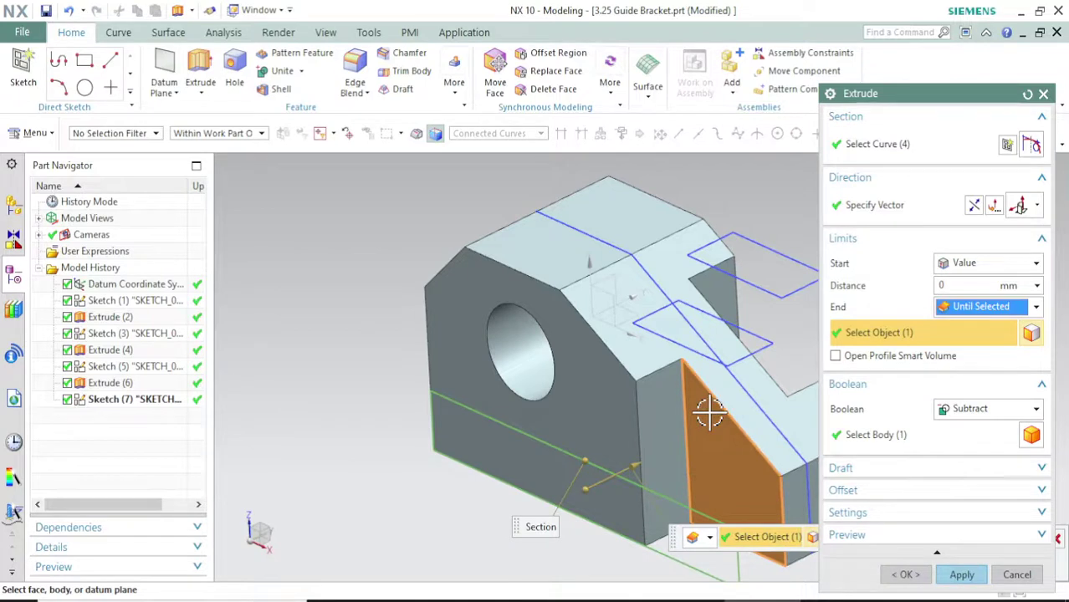
{"action": "left_click", "coordinate": [962, 574]}
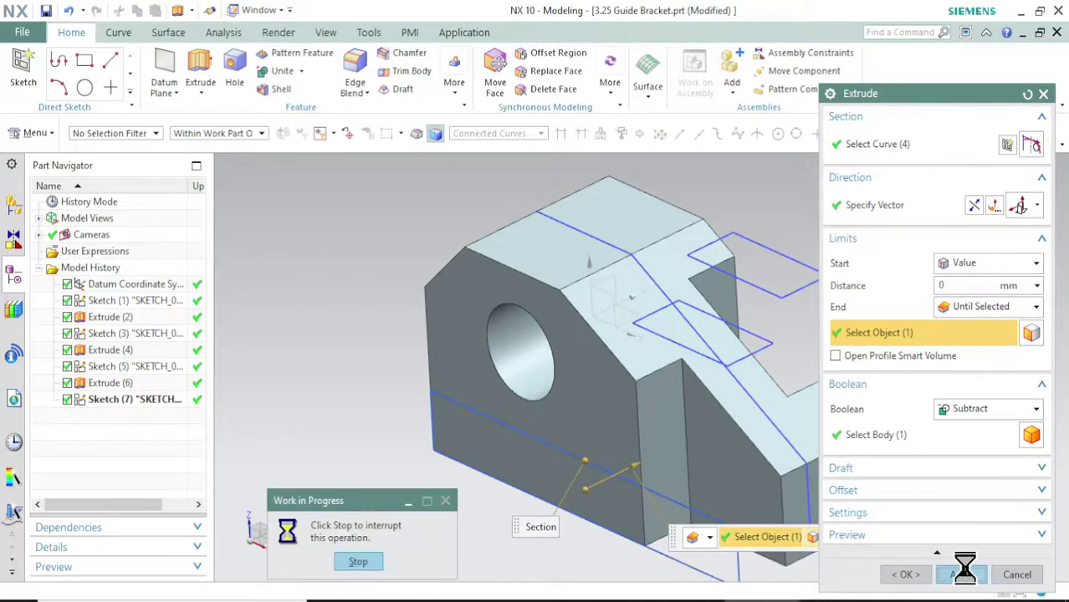
{"action": "key", "text": "Return"}
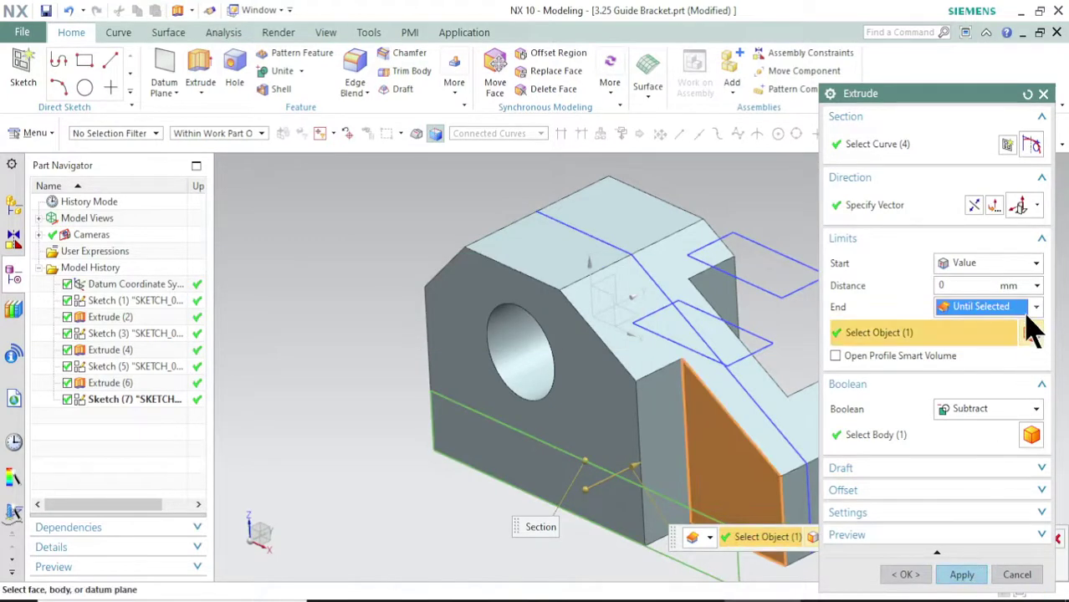
Try Until Next as the end limit for the bottom strip's cut and inspect the preview.
{"action": "left_click", "coordinate": [1036, 307]}
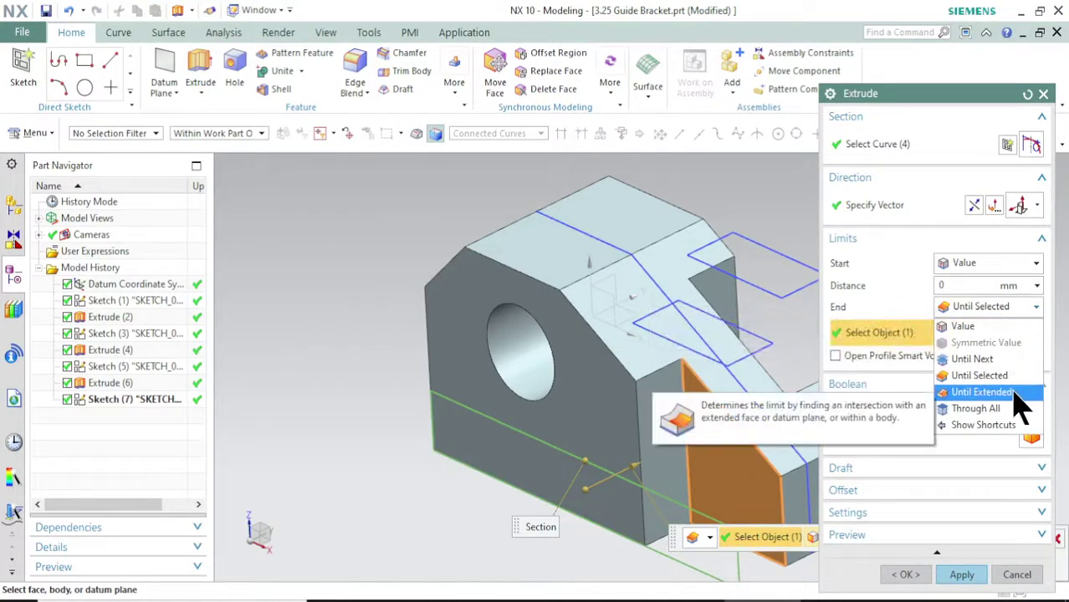
{"action": "left_click", "coordinate": [1017, 359]}
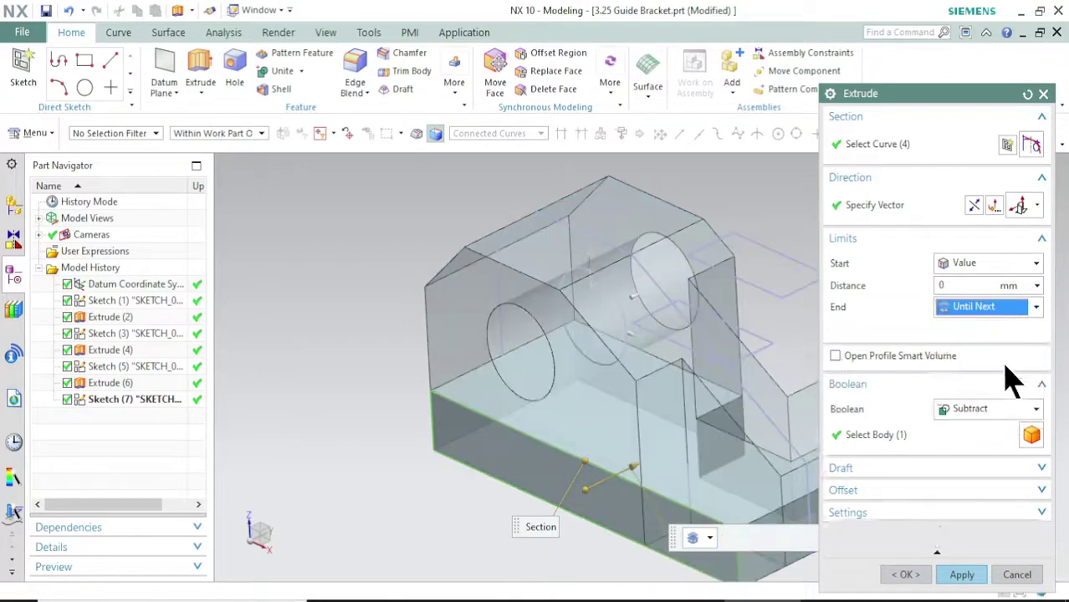
{"action": "scroll", "coordinate": [711, 436], "scroll_direction": "down", "scroll_amount": 1}
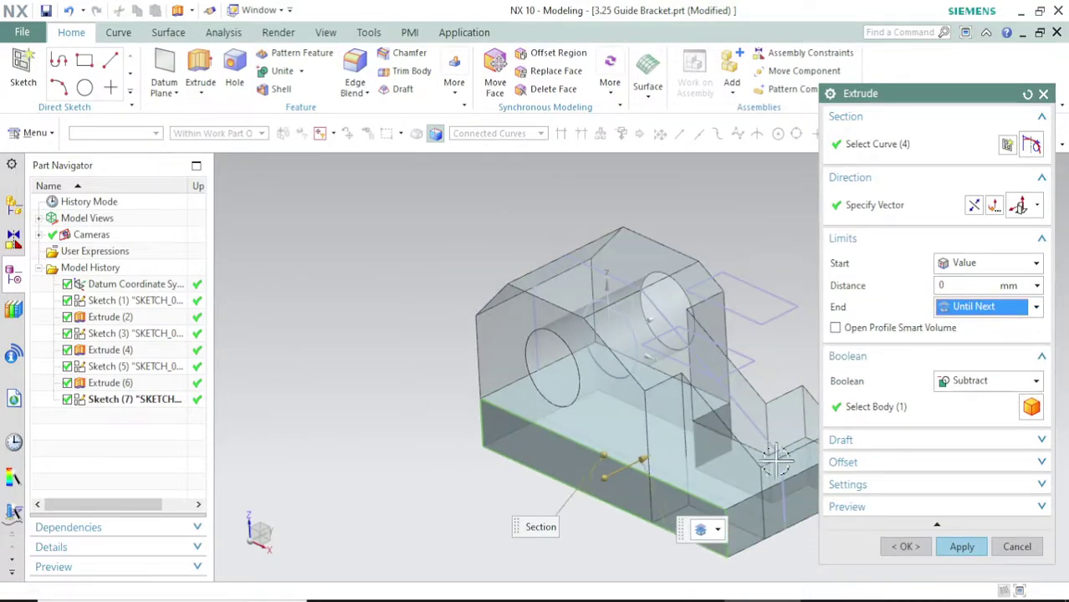
{"action": "mouse_move", "coordinate": [733, 470]}
{"action": "middle_mouse_down"}
{"action": "mouse_move", "coordinate": [685, 461]}
{"action": "mouse_move", "coordinate": [727, 466]}
{"action": "mouse_move", "coordinate": [721, 458]}
{"action": "middle_mouse_up"}
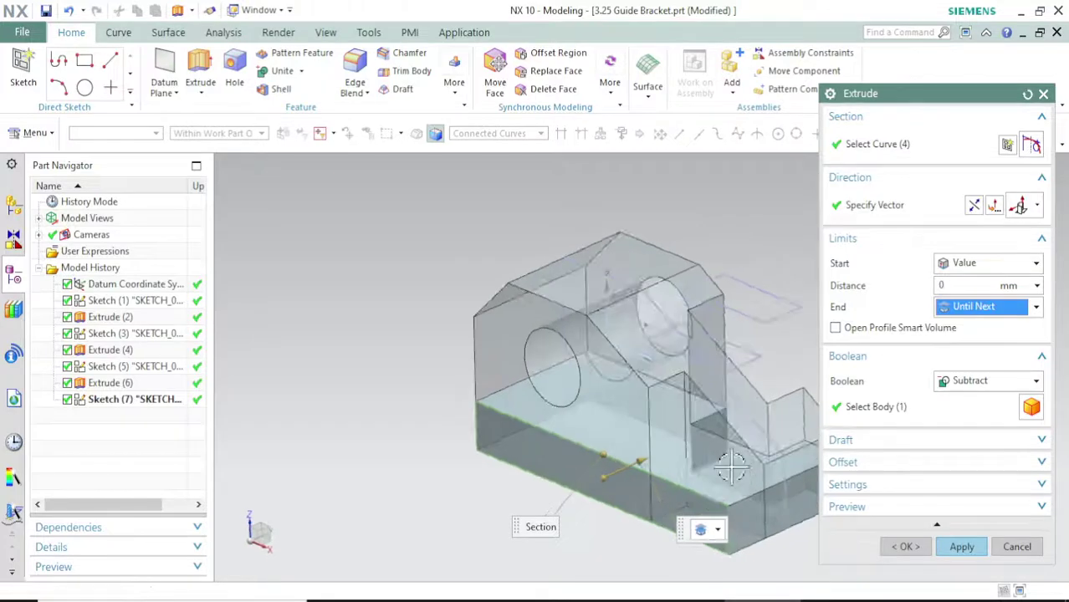
{"action": "middle_click", "coordinate": [1007, 316]}
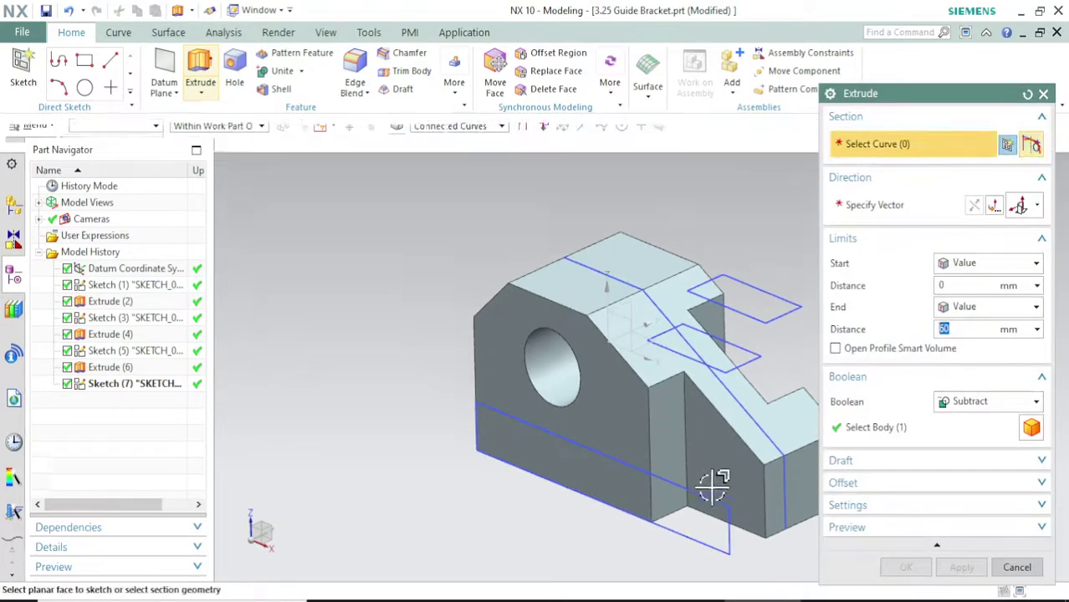
Subtract the bottom strip from the body with a reversed extrude ending Until Extended at the front notch's recessed face.
{"action": "left_click", "coordinate": [713, 539]}
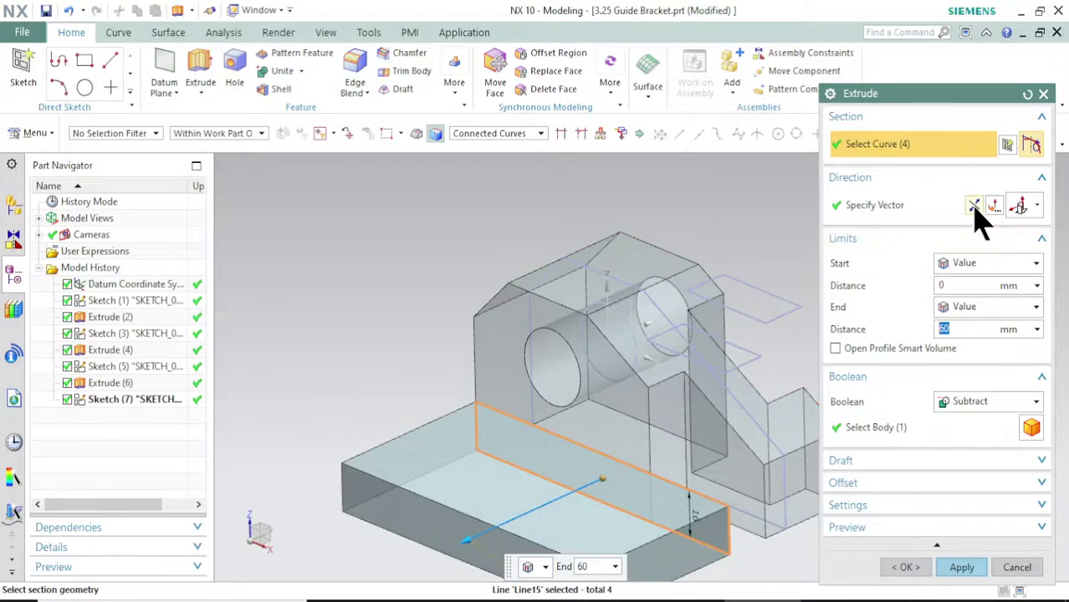
{"action": "left_click", "coordinate": [974, 206]}
{"action": "left_click", "coordinate": [992, 307]}
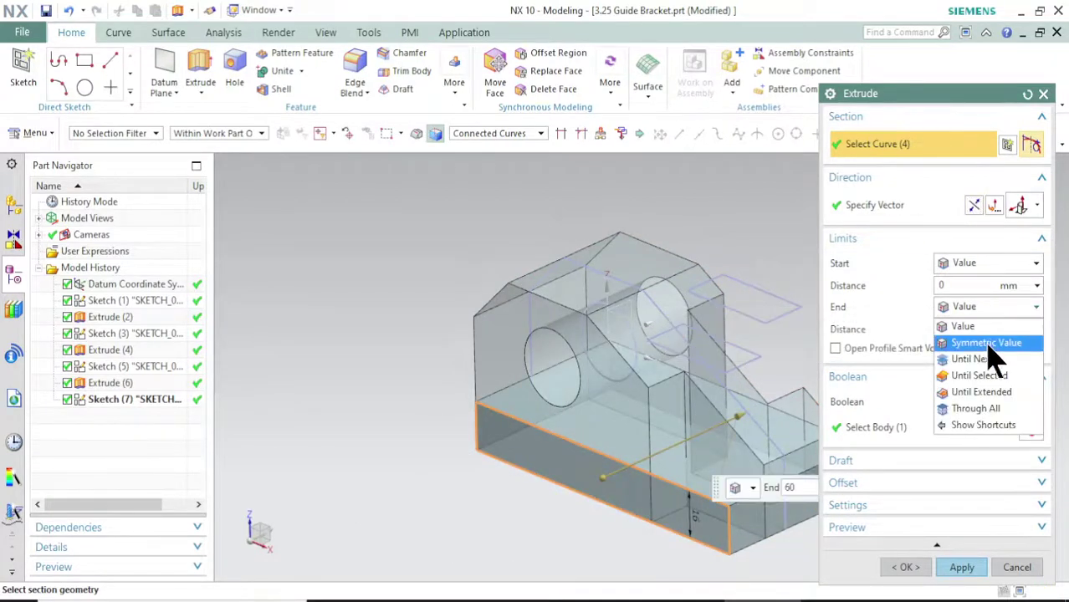
{"action": "left_click", "coordinate": [982, 392]}
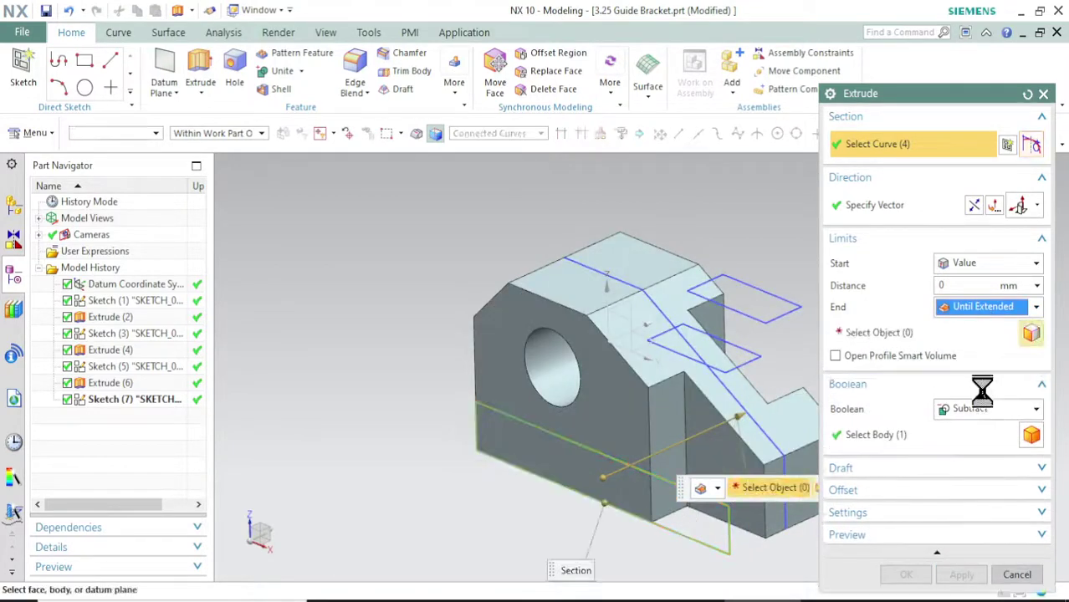
{"action": "left_click", "coordinate": [727, 433]}
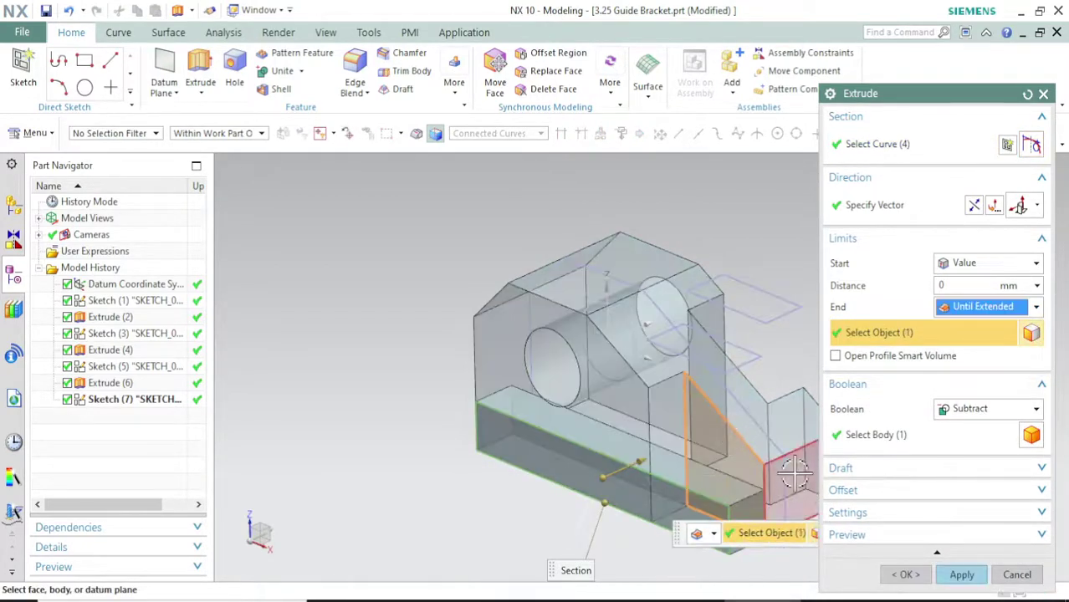
{"action": "left_click", "coordinate": [962, 575]}
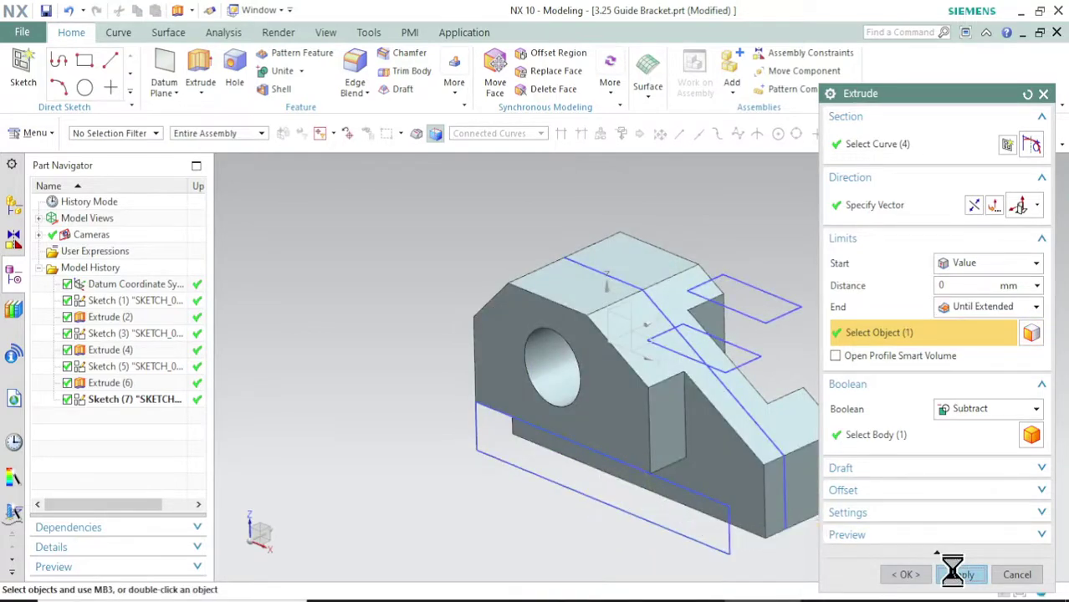
{"action": "left_click", "coordinate": [1017, 574]}
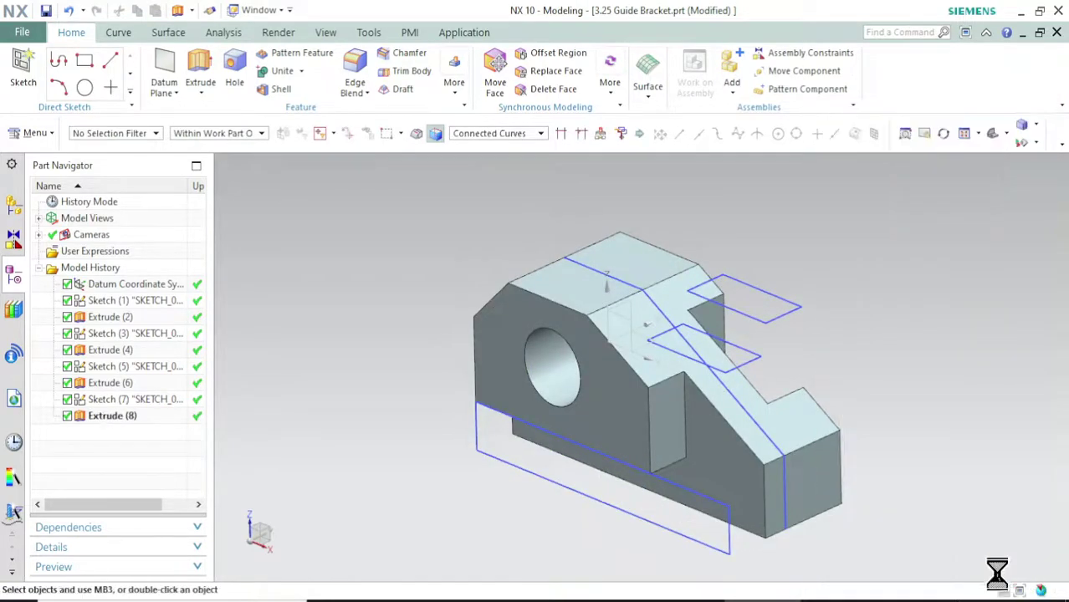
Hide all sketches and datums so that only the solid bracket body is displayed.
{"action": "middle_click_drag", "start_coordinate": [760, 477], "coordinate": [885, 439]}
{"action": "left_click", "coordinate": [326, 31]}
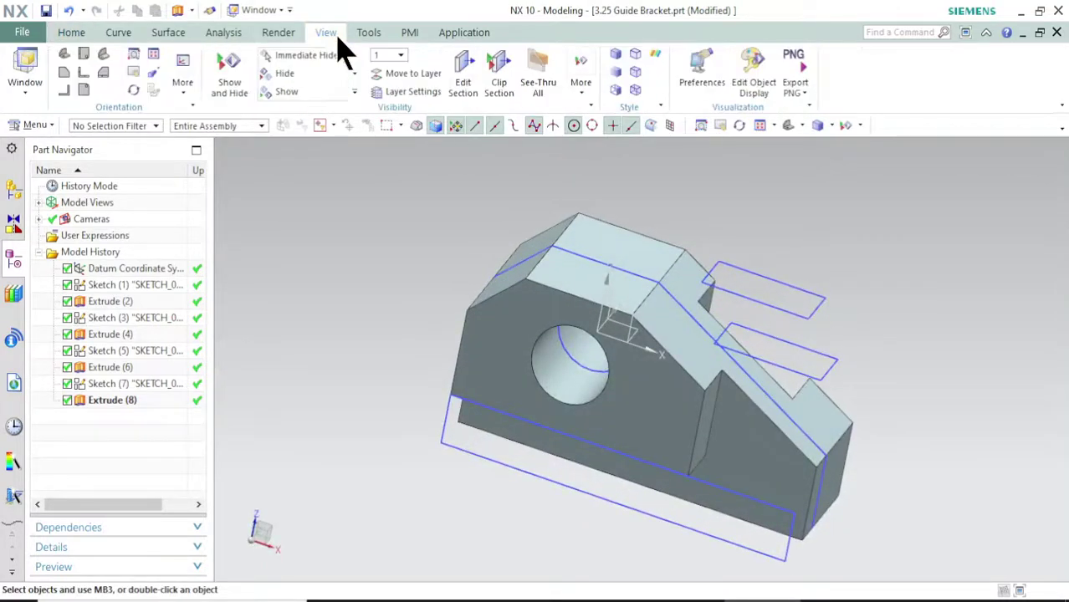
{"action": "left_click", "coordinate": [230, 75]}
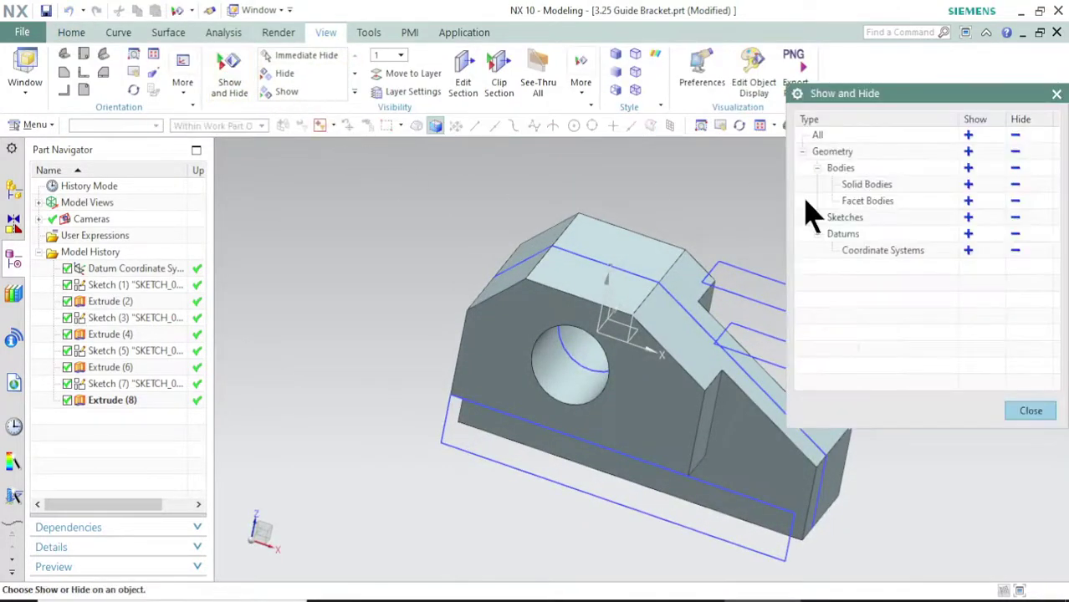
{"action": "left_click", "coordinate": [1016, 218]}
{"action": "left_click", "coordinate": [1015, 234]}
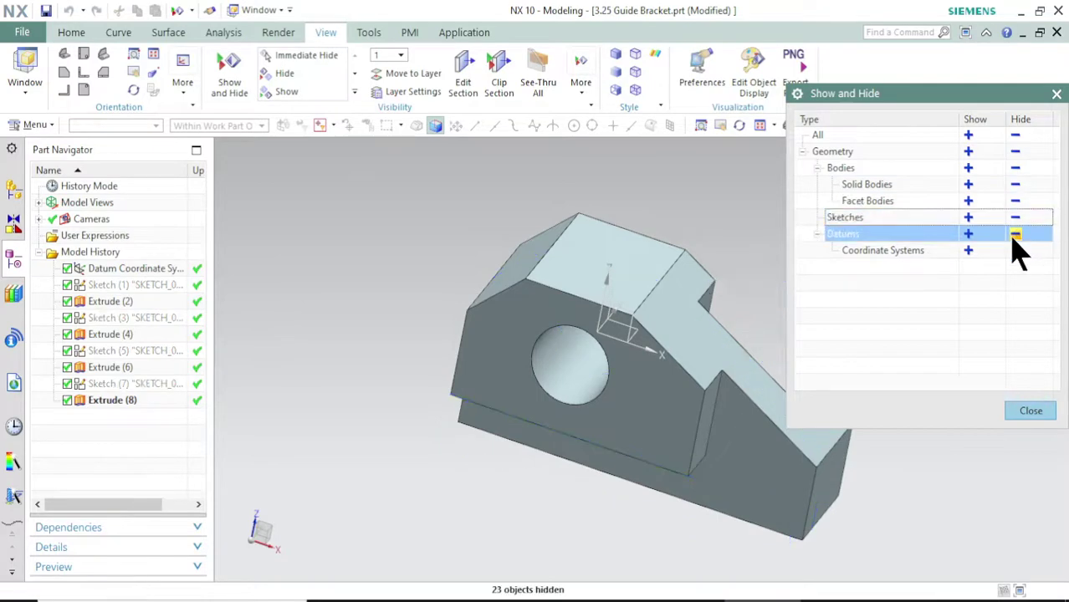
{"action": "left_click", "coordinate": [1031, 412]}
{"action": "middle_click_drag", "start_coordinate": [906, 456], "coordinate": [857, 477]}
Compare the bracket's front view with the front view in the 3.25 Guide bracket drawing.
{"action": "key", "text": "alt+Tab"}
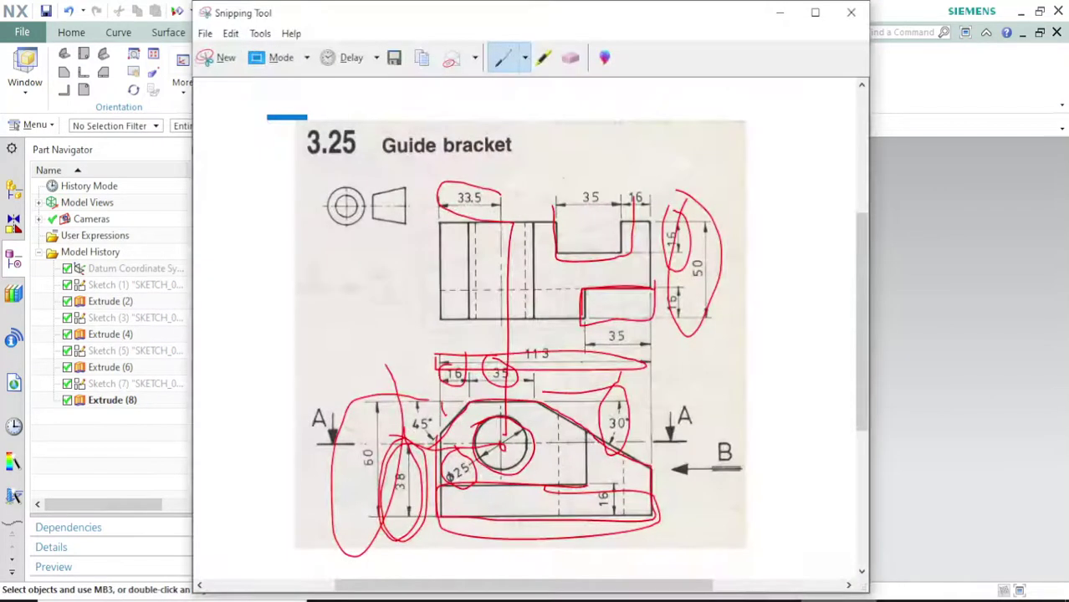
{"action": "key", "text": "alt+Tab"}
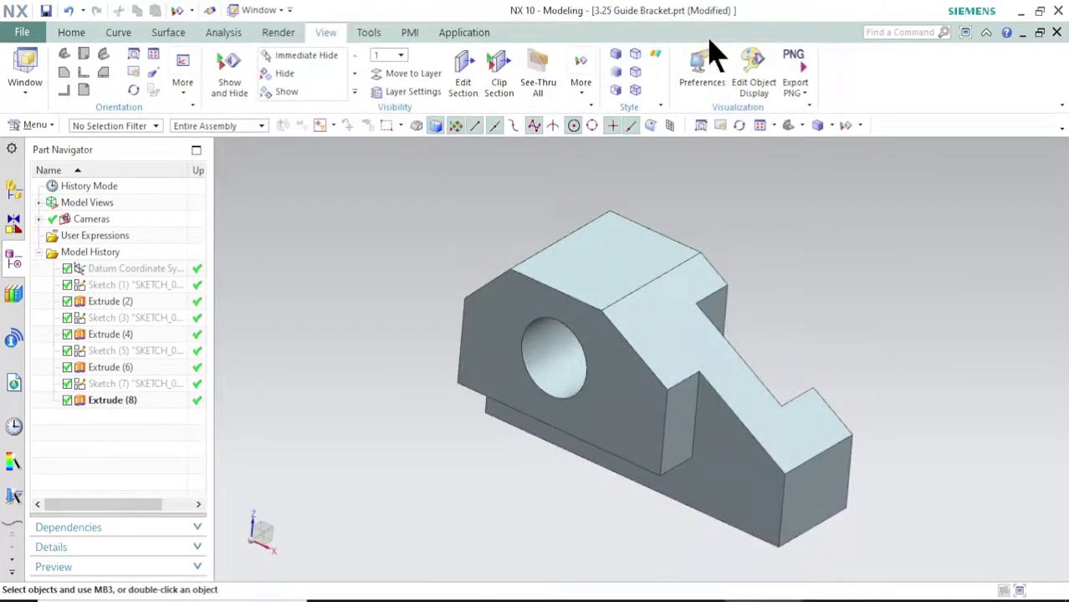
{"action": "left_click", "coordinate": [802, 126]}
{"action": "mouse_move", "coordinate": [797, 132]}
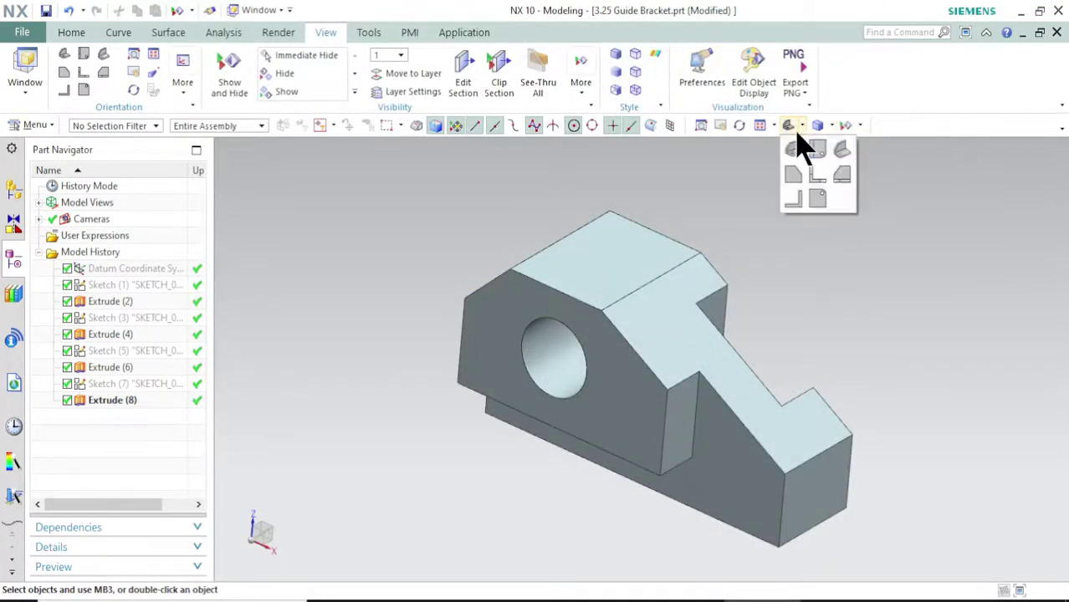
{"action": "left_click", "coordinate": [819, 178]}
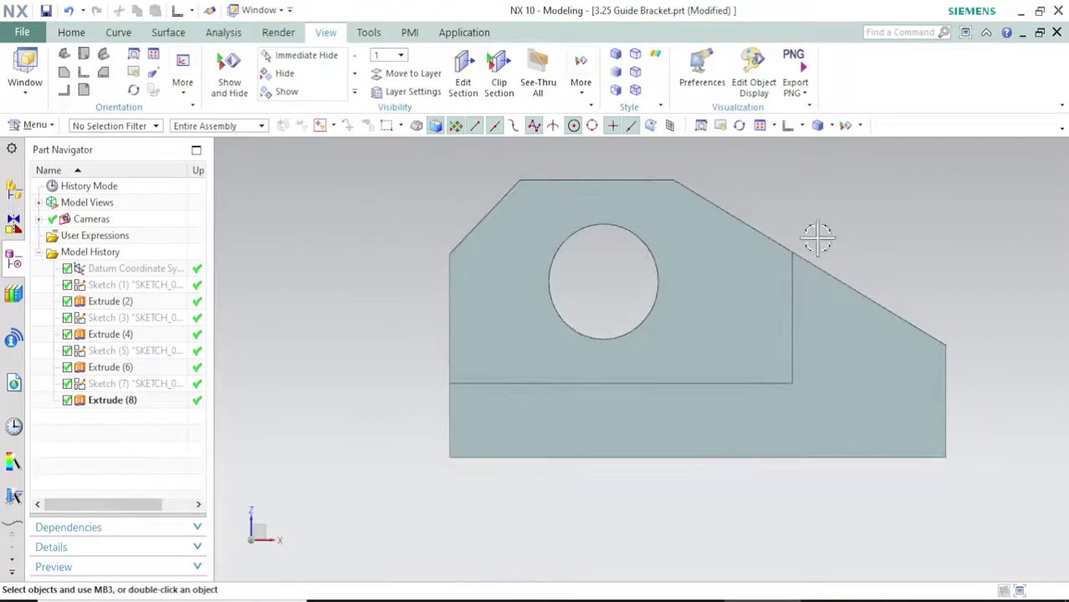
{"action": "key", "text": "alt+Tab"}
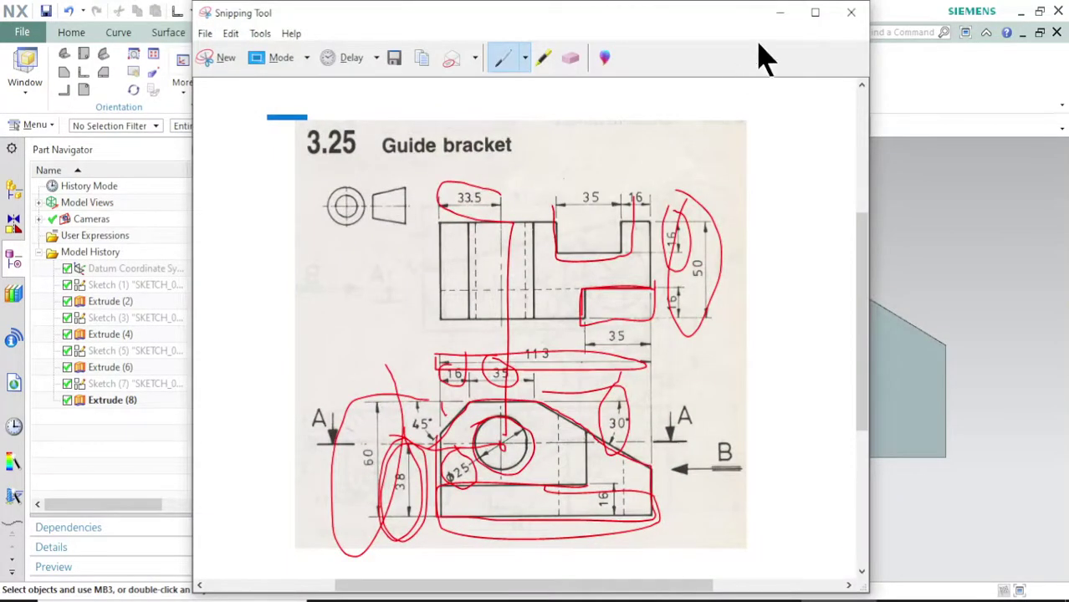
{"action": "left_click", "coordinate": [782, 12]}
Compare the bracket's top view with the drawing's top view and return the model to the trimetric view.
{"action": "left_click", "coordinate": [820, 126]}
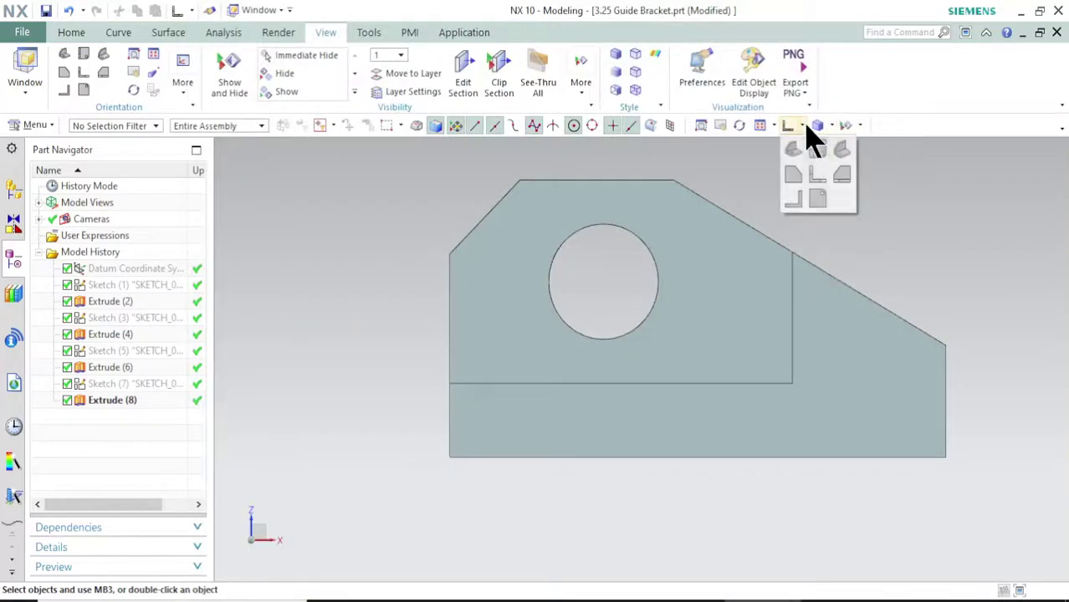
{"action": "left_click", "coordinate": [819, 152]}
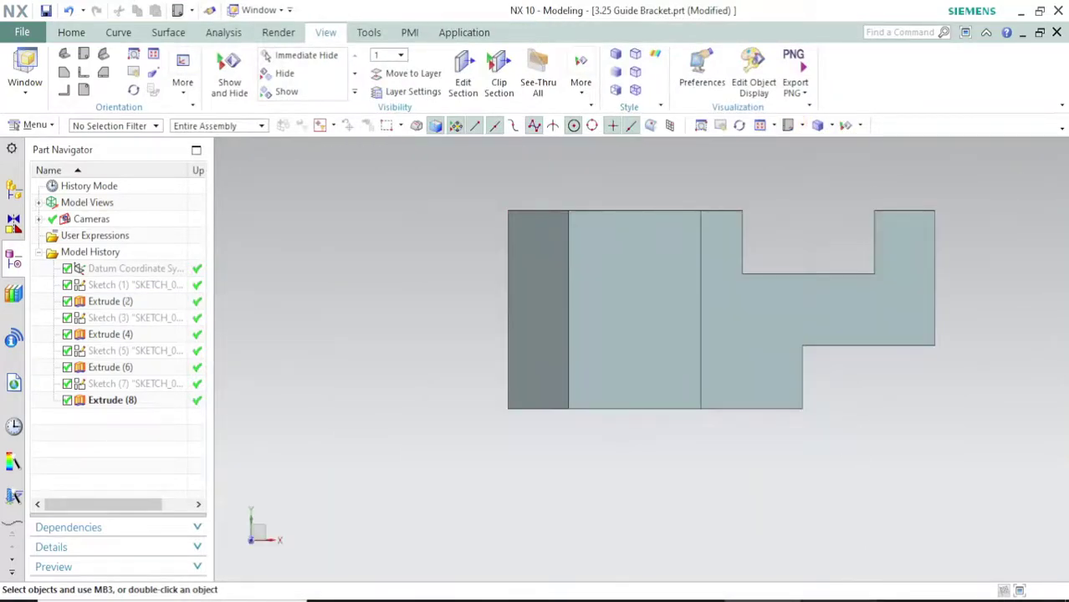
{"action": "key", "text": "alt+Tab"}
{"action": "key", "text": "alt+Tab"}
{"action": "left_click", "coordinate": [801, 128]}
{"action": "left_click", "coordinate": [799, 157]}
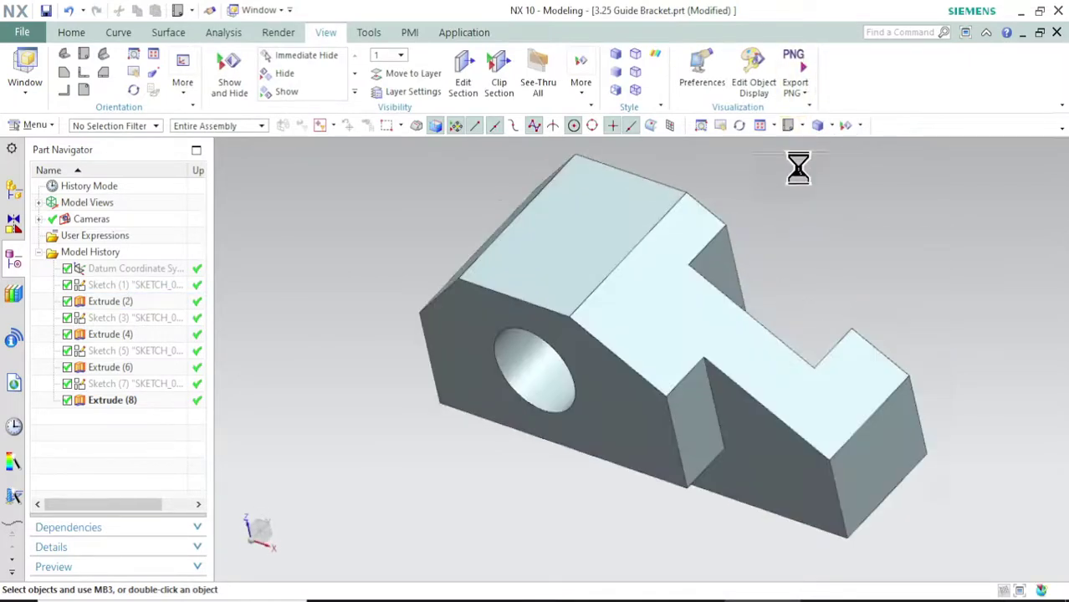
Turn on True Shading for the bracket and apply Teal Glossy Plastic as the global material.
{"action": "left_click", "coordinate": [279, 35]}
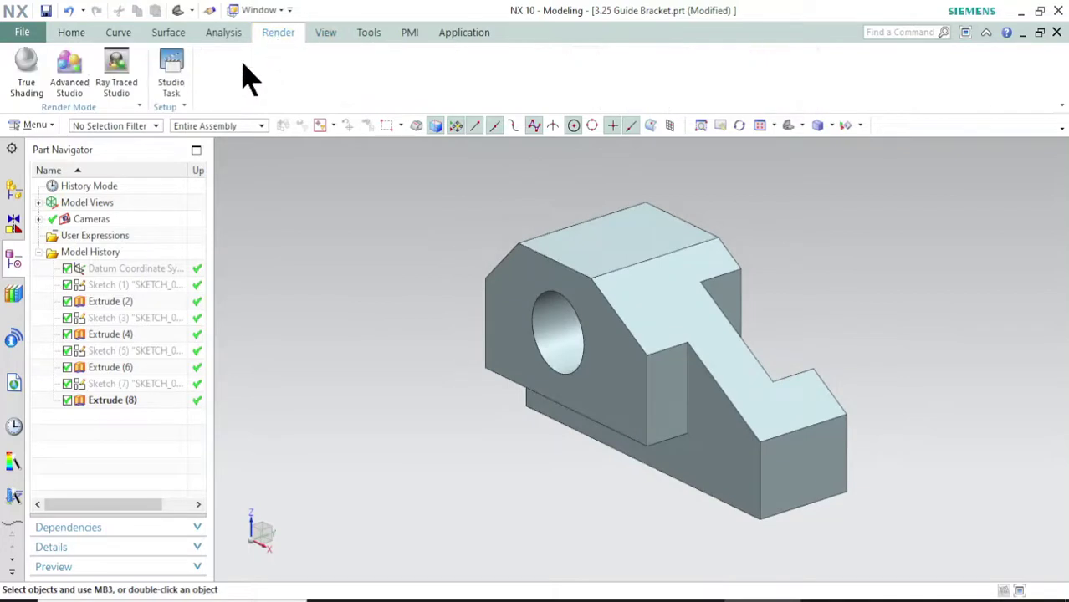
{"action": "left_click", "coordinate": [33, 69]}
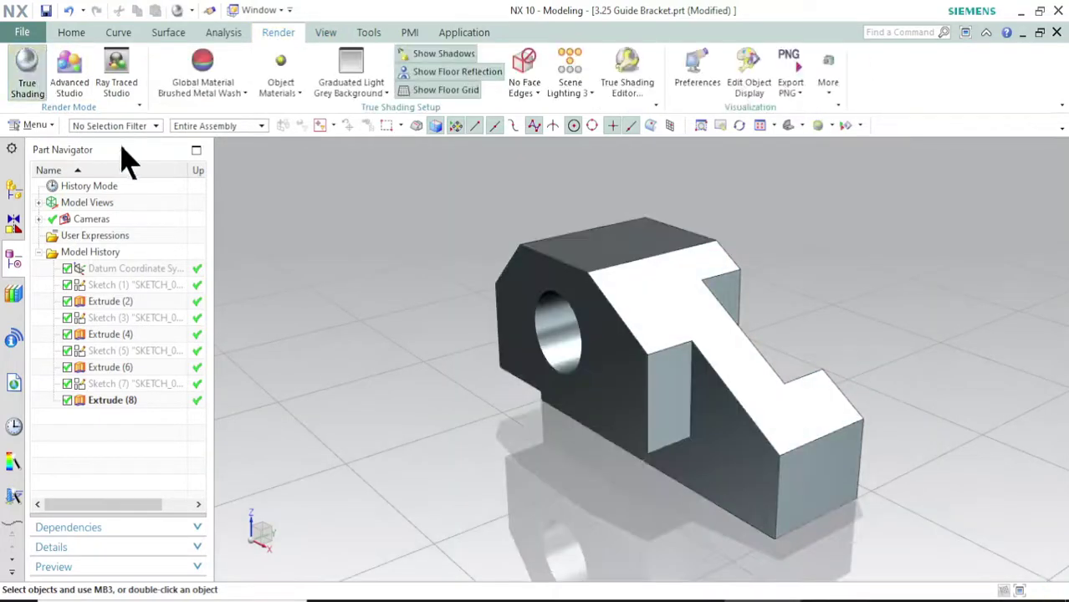
{"action": "left_click", "coordinate": [222, 94]}
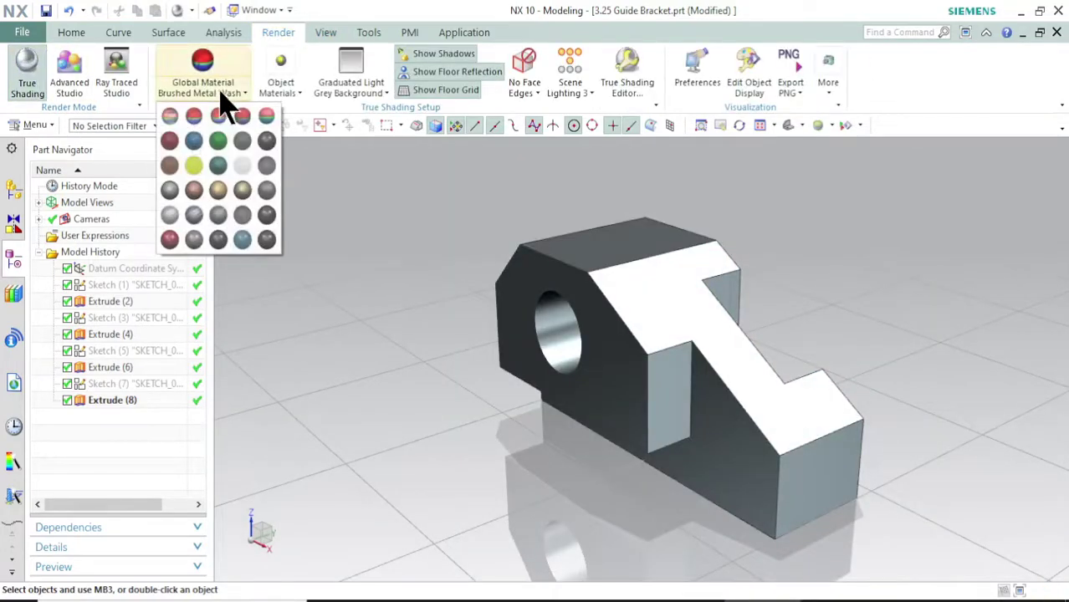
{"action": "left_click", "coordinate": [218, 165]}
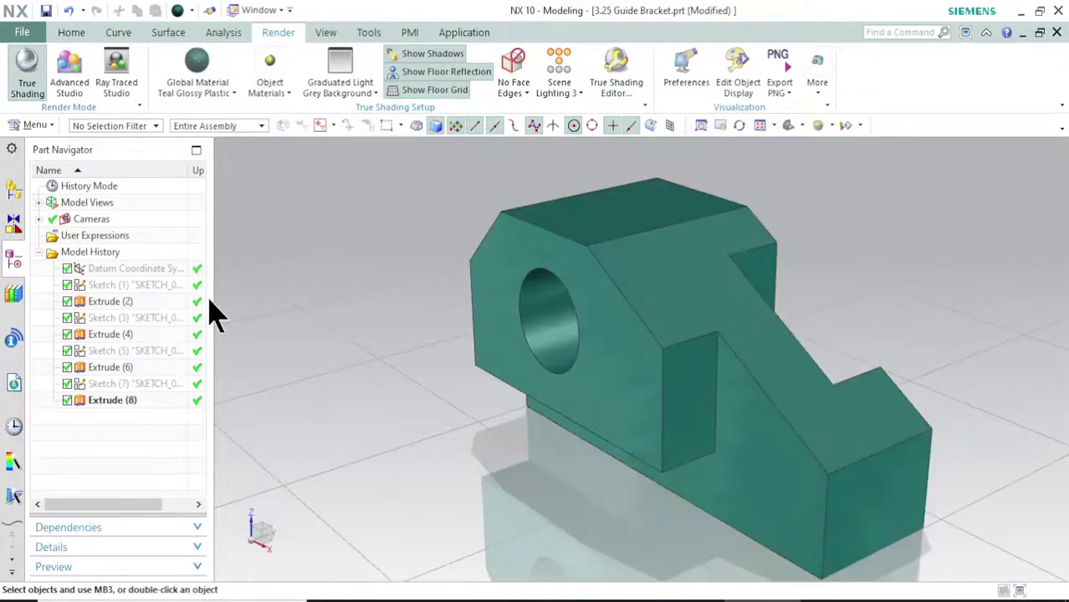
Narrow the Part Navigator to enlarge the graphics area and save the part file.
{"action": "left_click_drag", "start_coordinate": [213, 295], "coordinate": [65, 295]}
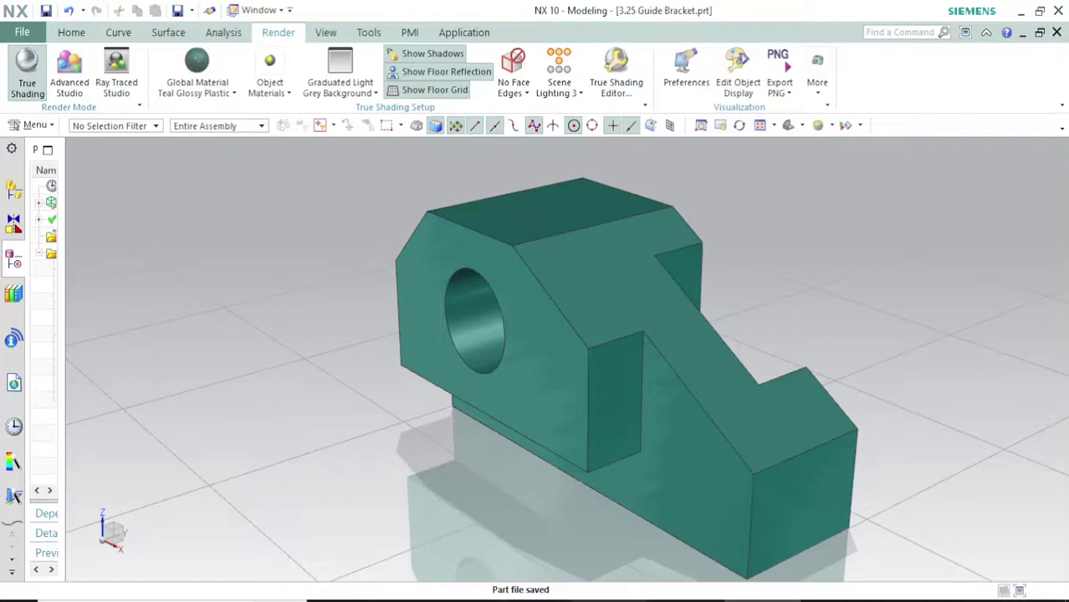
{"action": "left_click", "coordinate": [608, 574]}
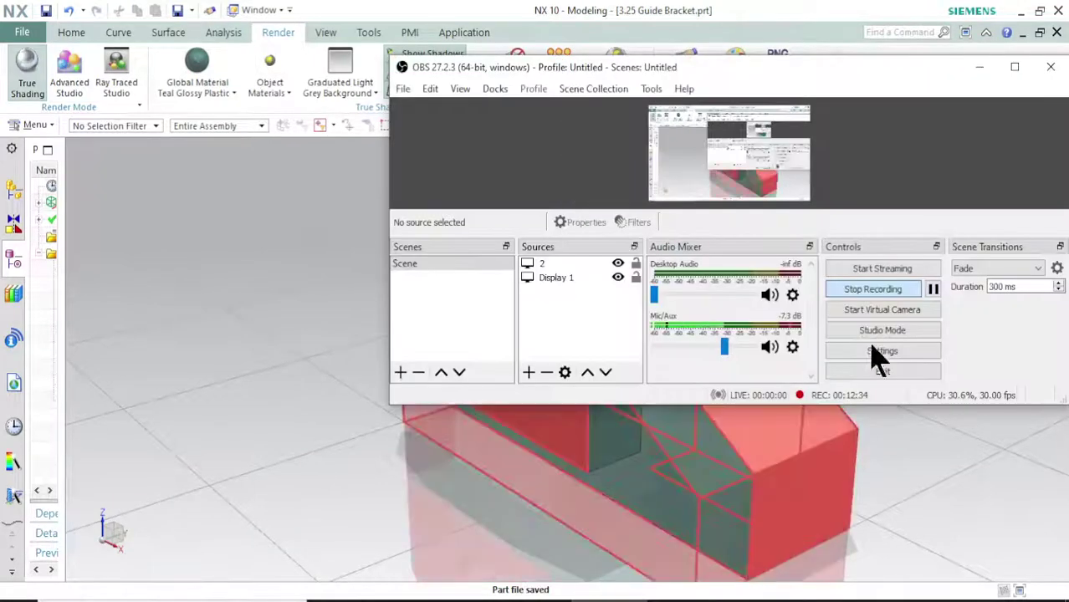